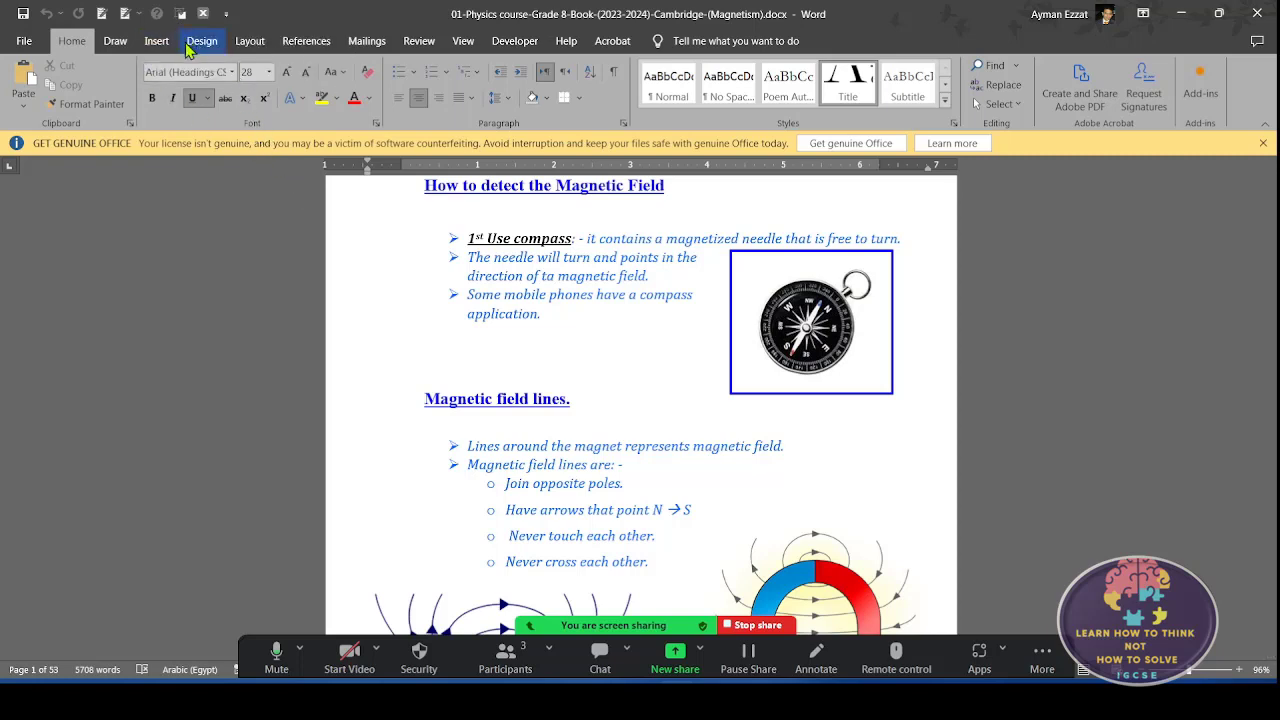
- Select the Draw tab's Pen for inking and open the Zoom participants list
left_click(199, 41)
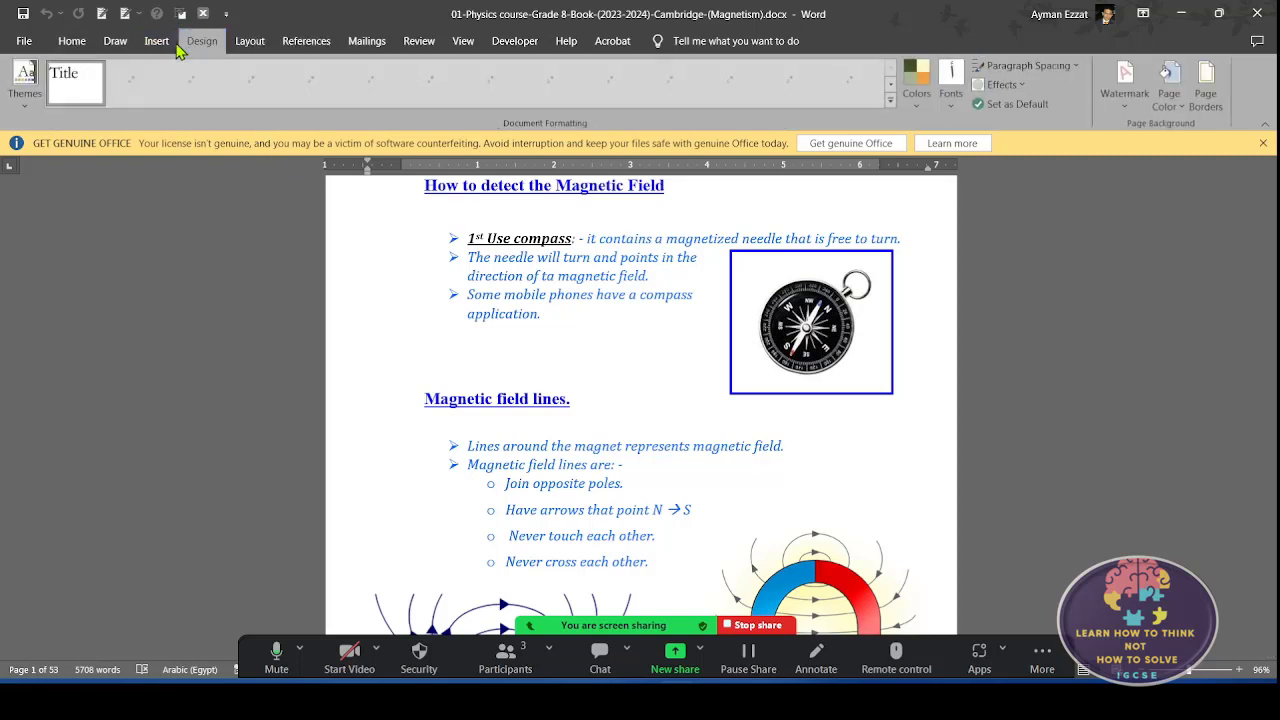
left_click(115, 42)
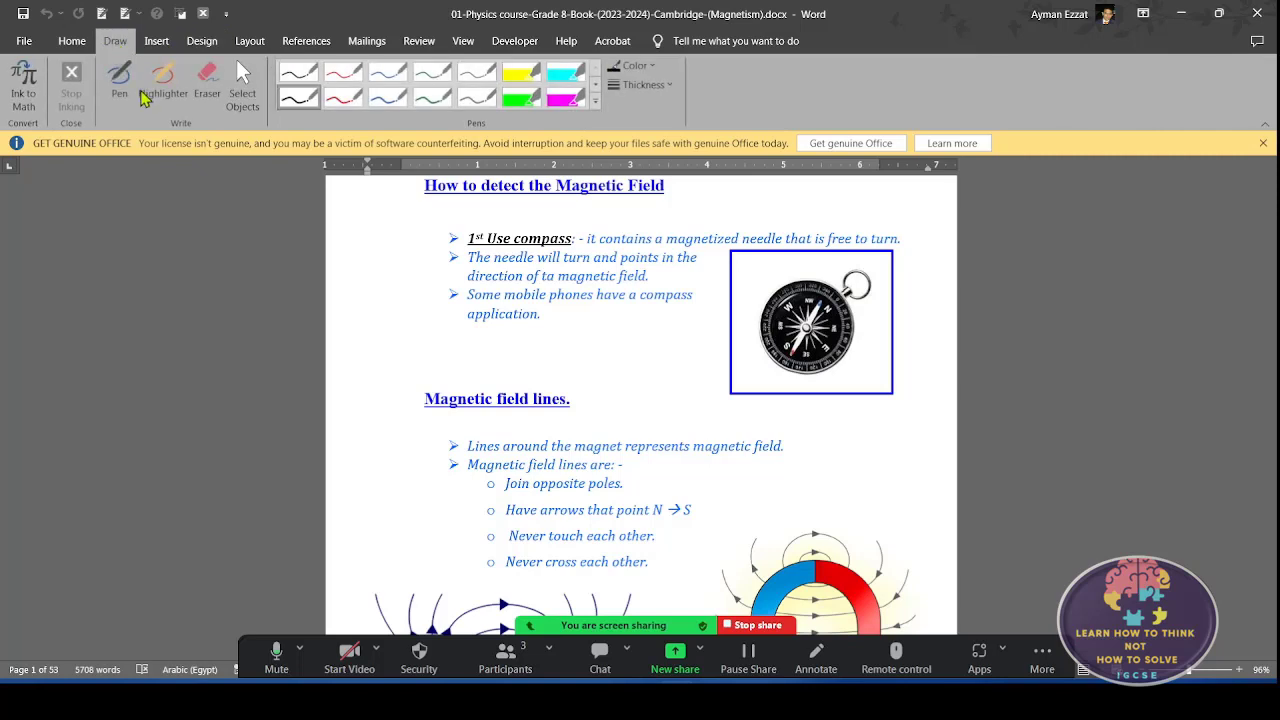
left_click(128, 90)
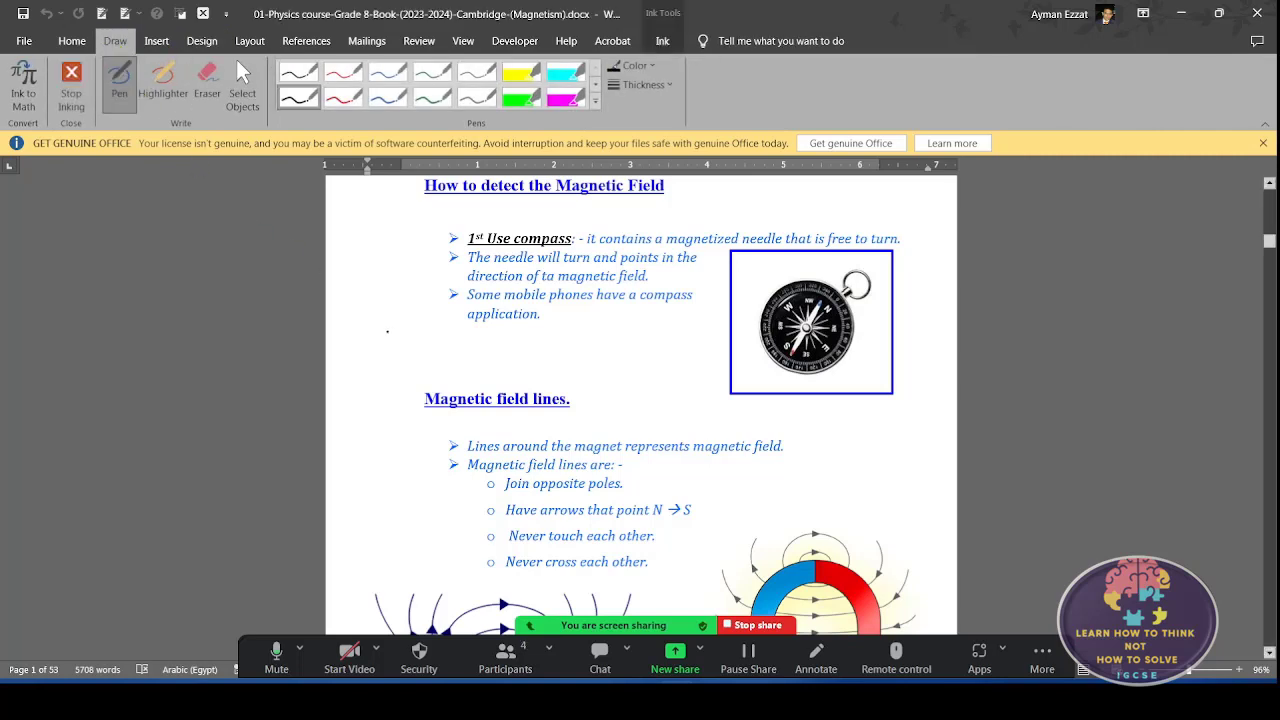
left_click(505, 655)
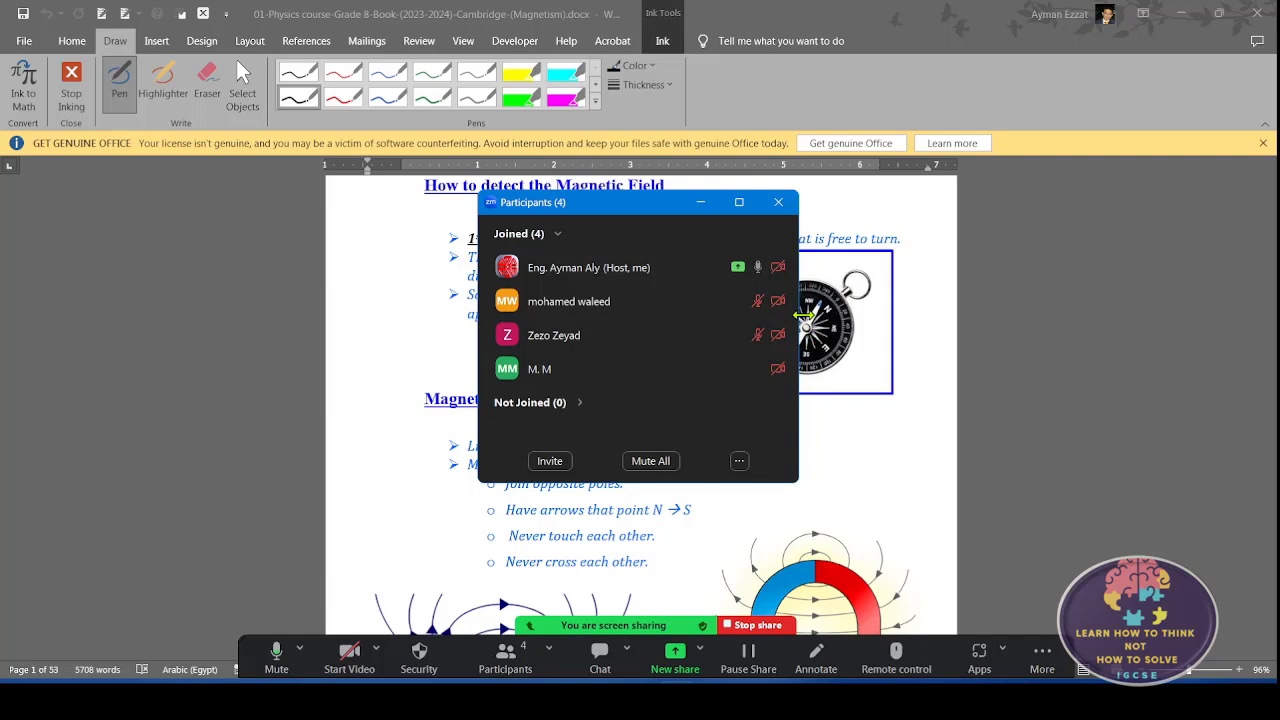
- Narrow the participants window, dock it at the left edge, adjust its height, and refocus Word
left_click_drag(805, 316, 746, 316)
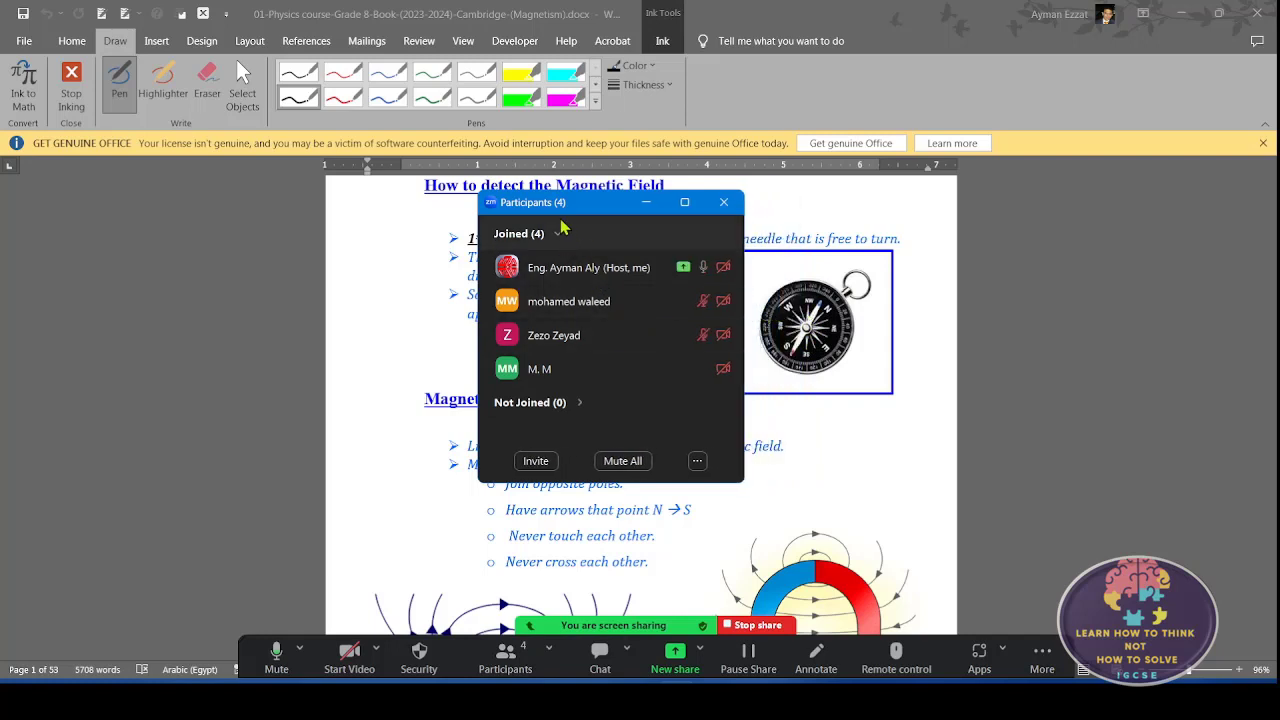
mouse_move(525, 210)
left_mouse_down()
mouse_move(427, 207)
mouse_move(45, 80)
left_mouse_up()
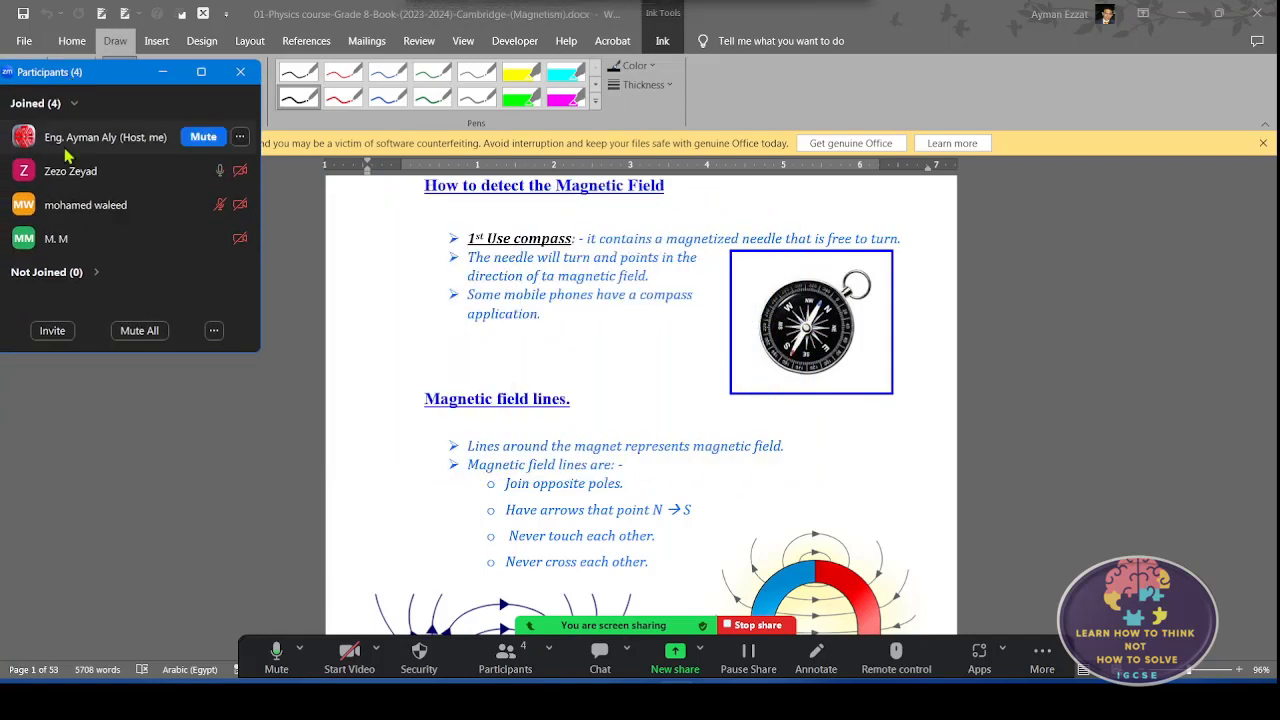
mouse_move(82, 355)
left_mouse_down()
mouse_move(87, 340)
mouse_move(87, 362)
left_mouse_up()
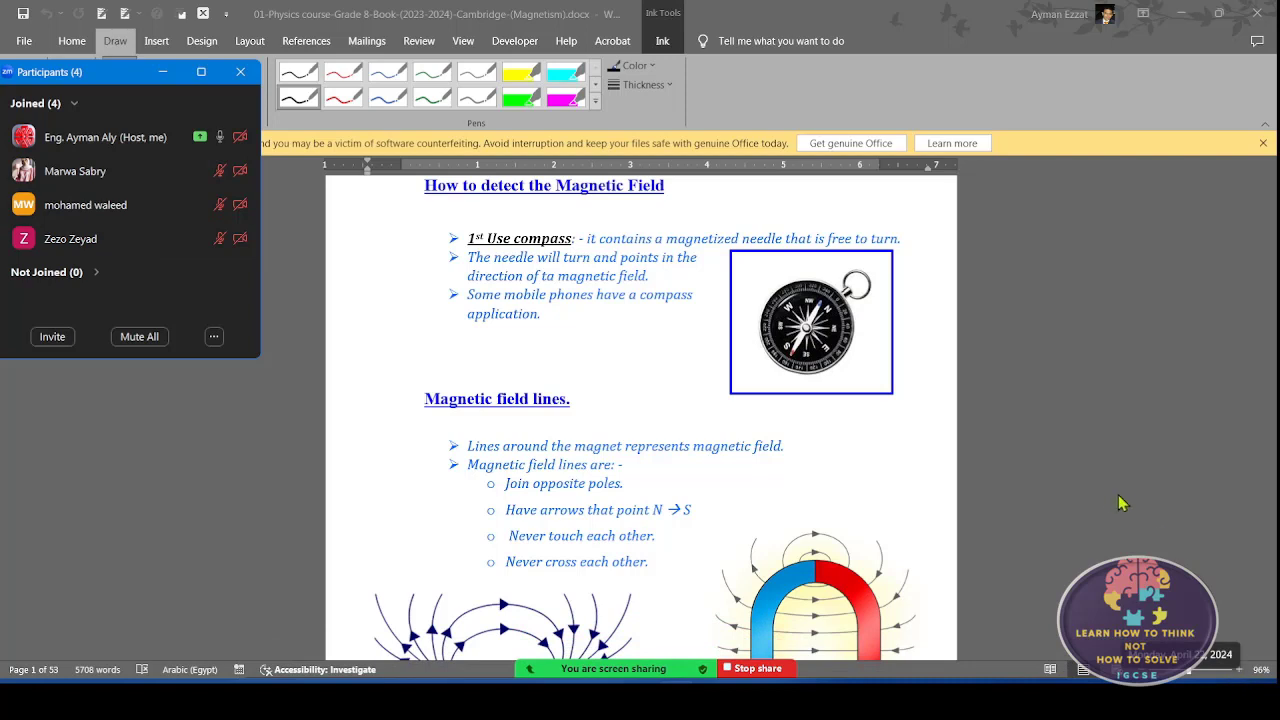
left_click(1240, 678)
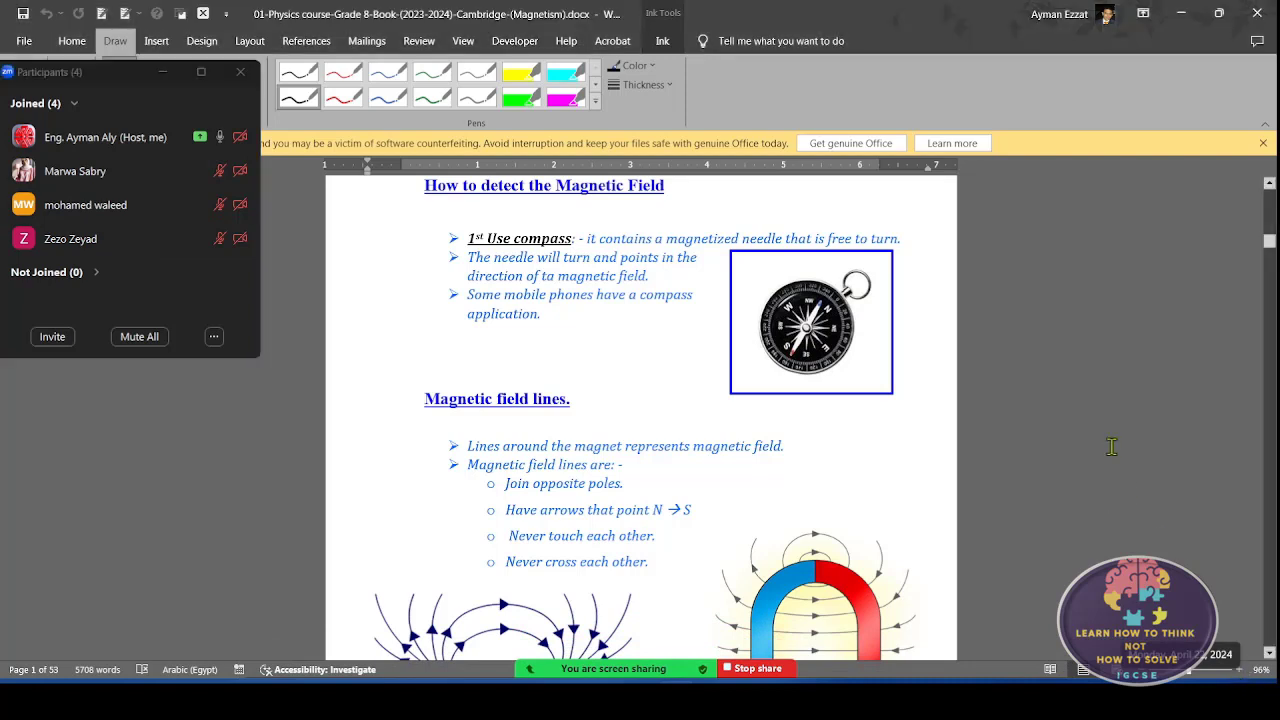
- Move the participants list below the pen tools and scroll back up to the magnet-and-paperclip box
left_click_drag(115, 72, 116, 140)
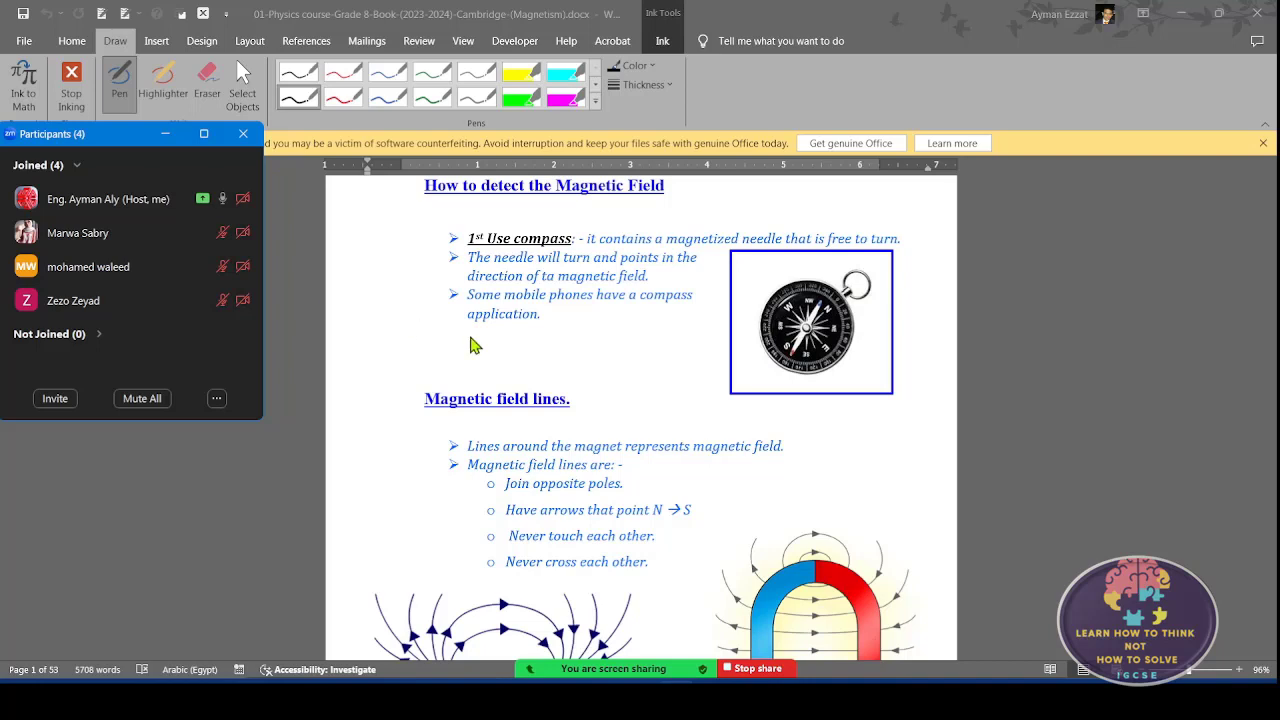
left_click(930, 466)
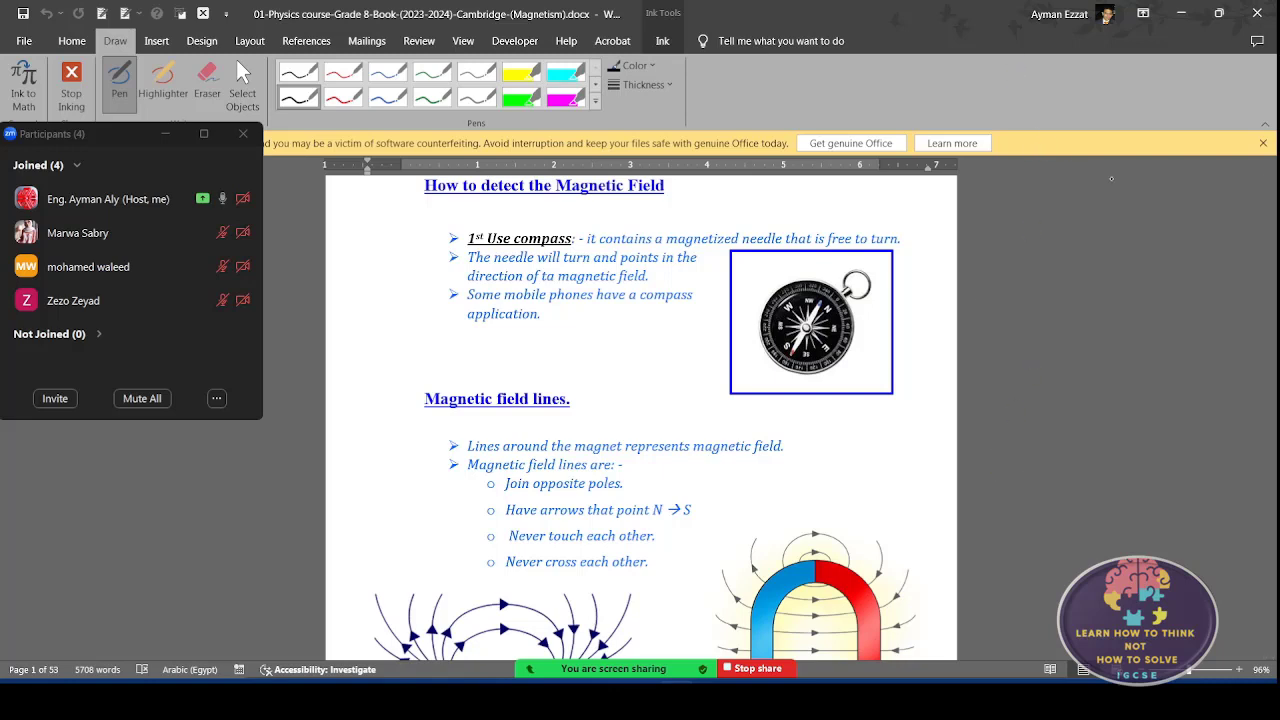
left_click(1269, 184)
left_click_drag(1270, 186, 1270, 186)
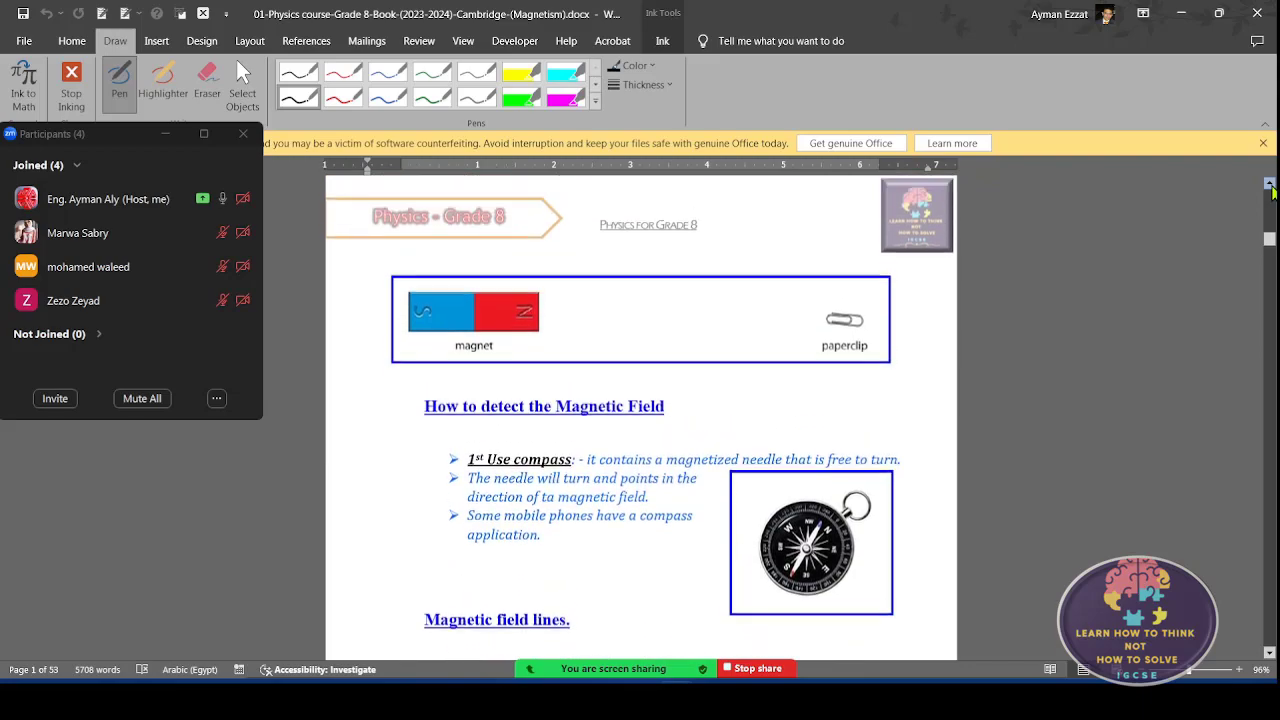
- Dismiss the Get Genuine Office licence warning bar
left_click_drag(1270, 240, 1274, 240)
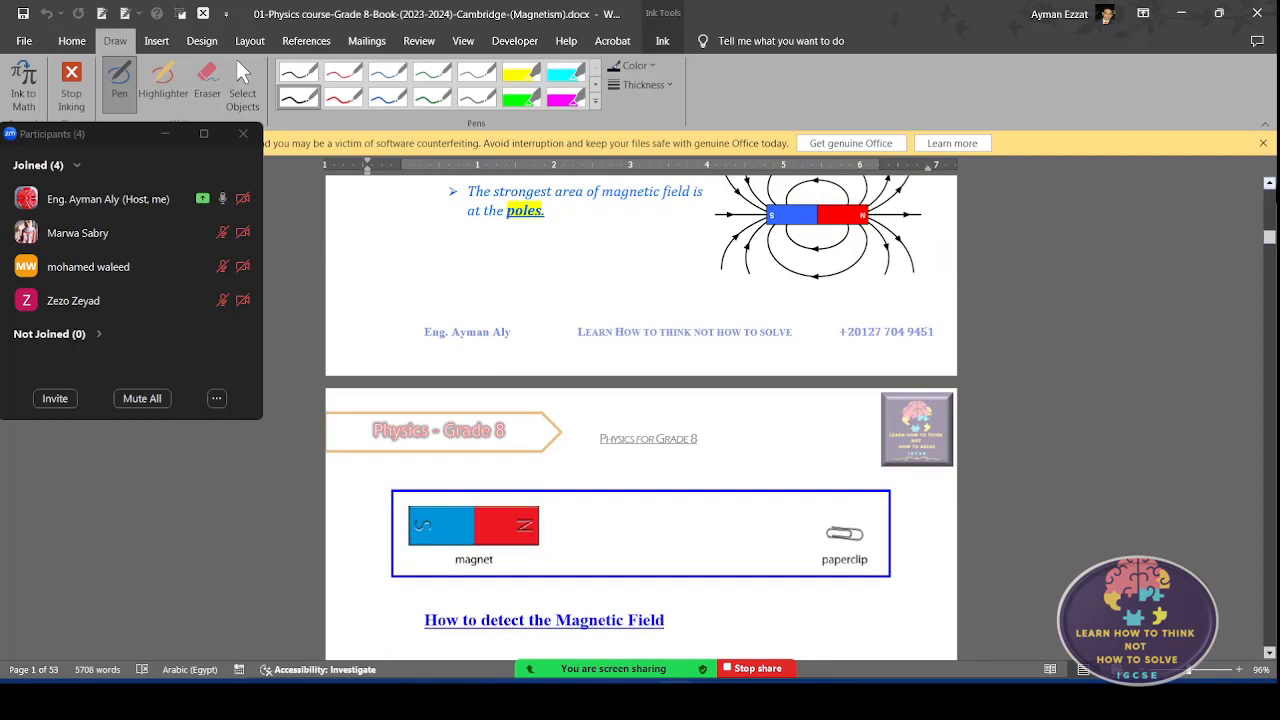
scroll(1273, 164, "up", 2)
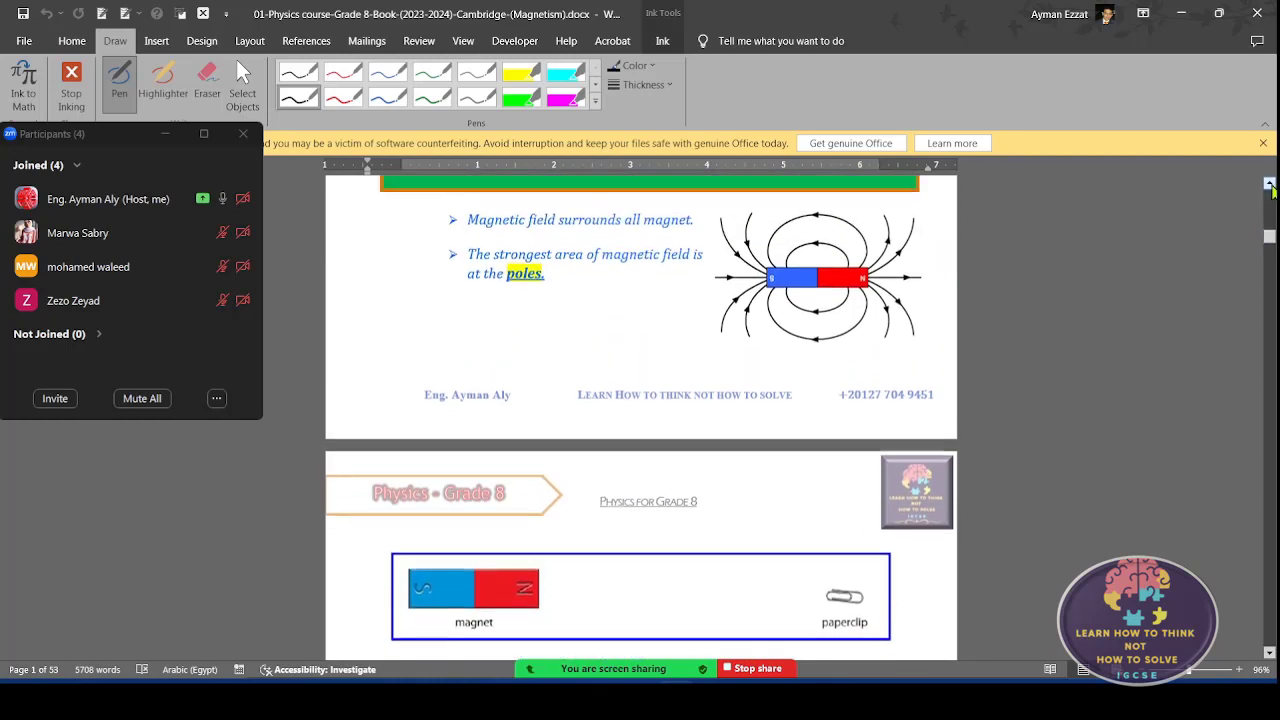
left_click(1263, 144)
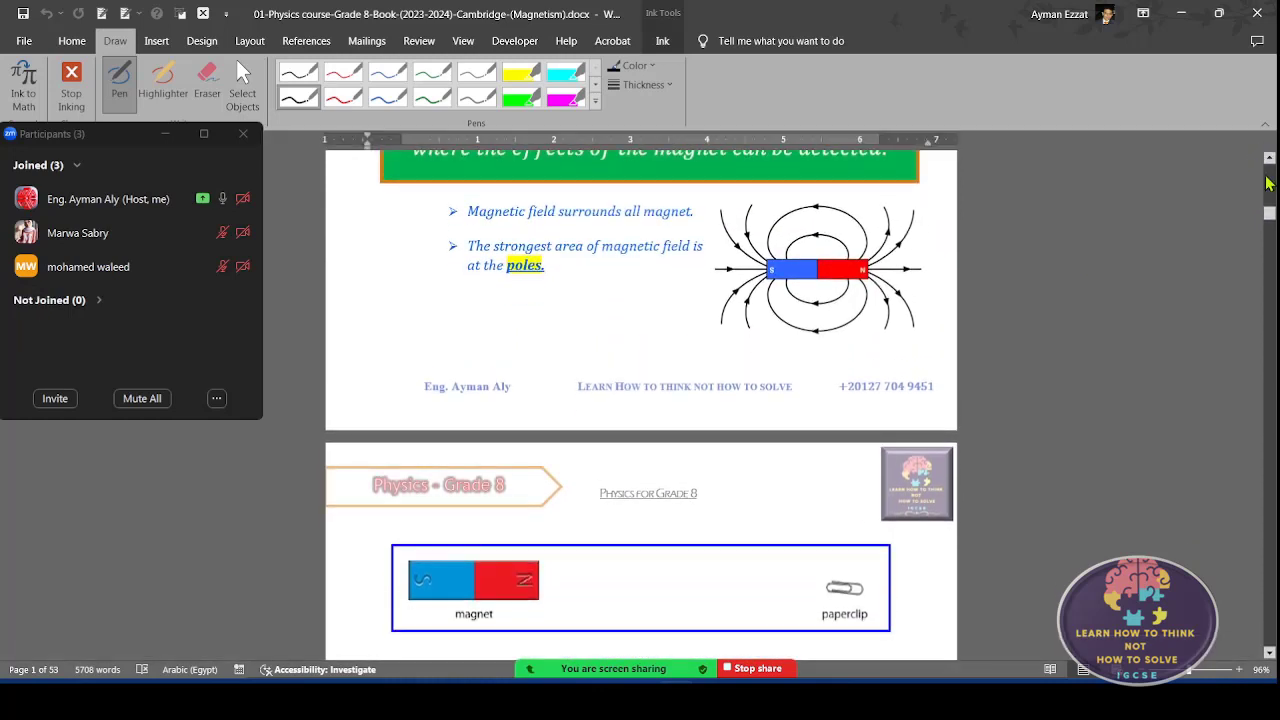
- Scroll up to The Magnetic Field section and close the WhatsApp chat popup
scroll(1273, 164, "up", 2)
scroll(1273, 164, "up", 2)
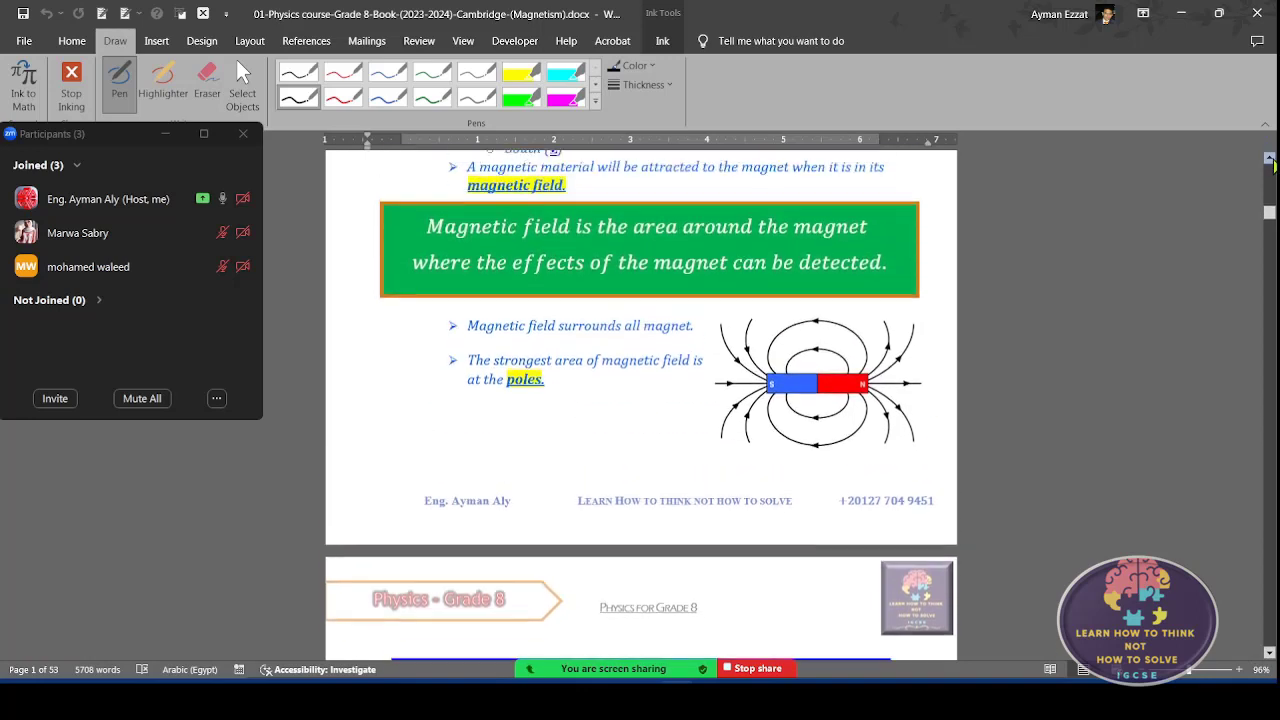
scroll(1273, 164, "up", 2)
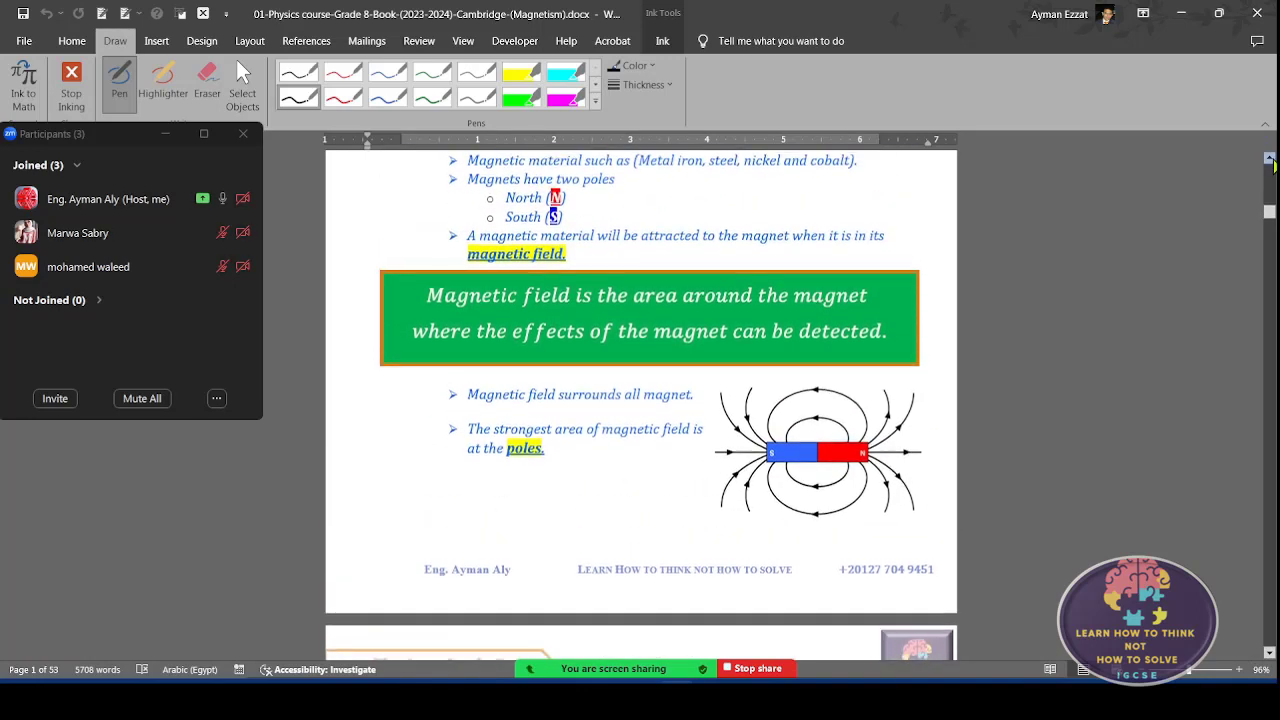
scroll(1273, 164, "up", 1)
scroll(1273, 165, "up", 1)
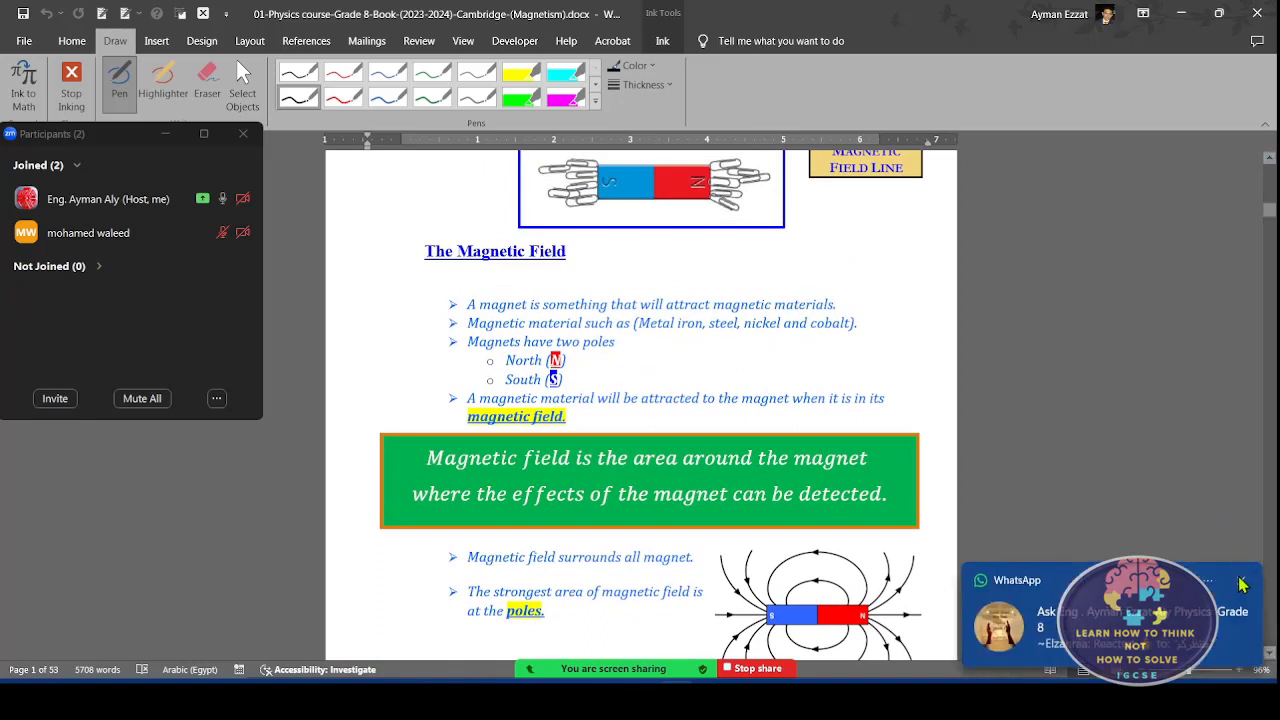
left_click(1240, 585)
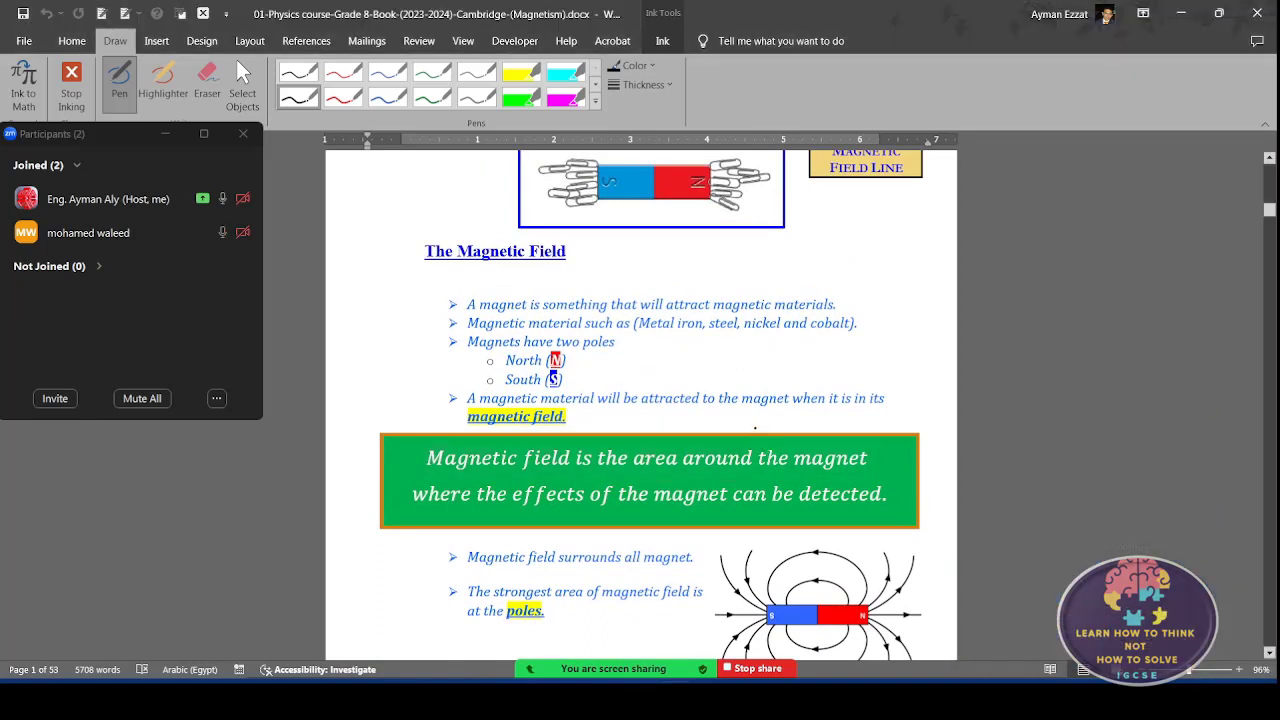
- Jump to the cover page, leaving a short stray ink dash beside the flower art
key("ctrl+Home")
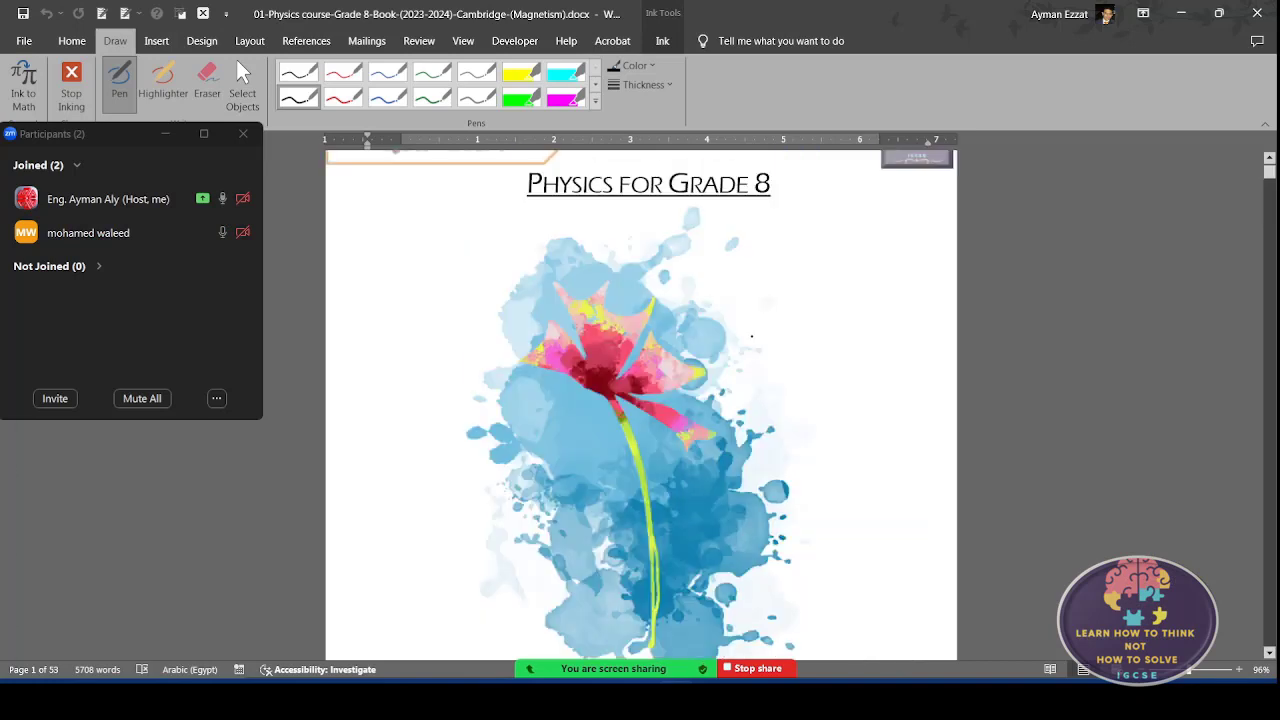
left_click_drag(744, 336, 784, 336)
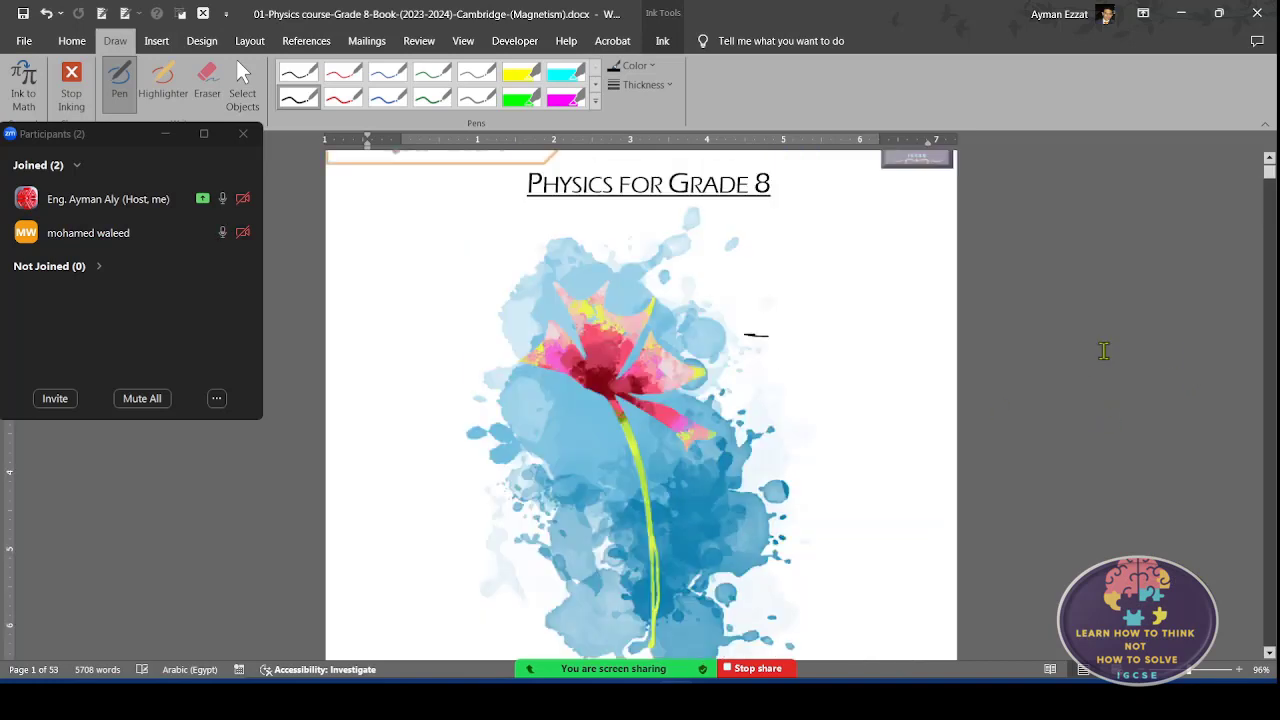
left_click(1269, 652)
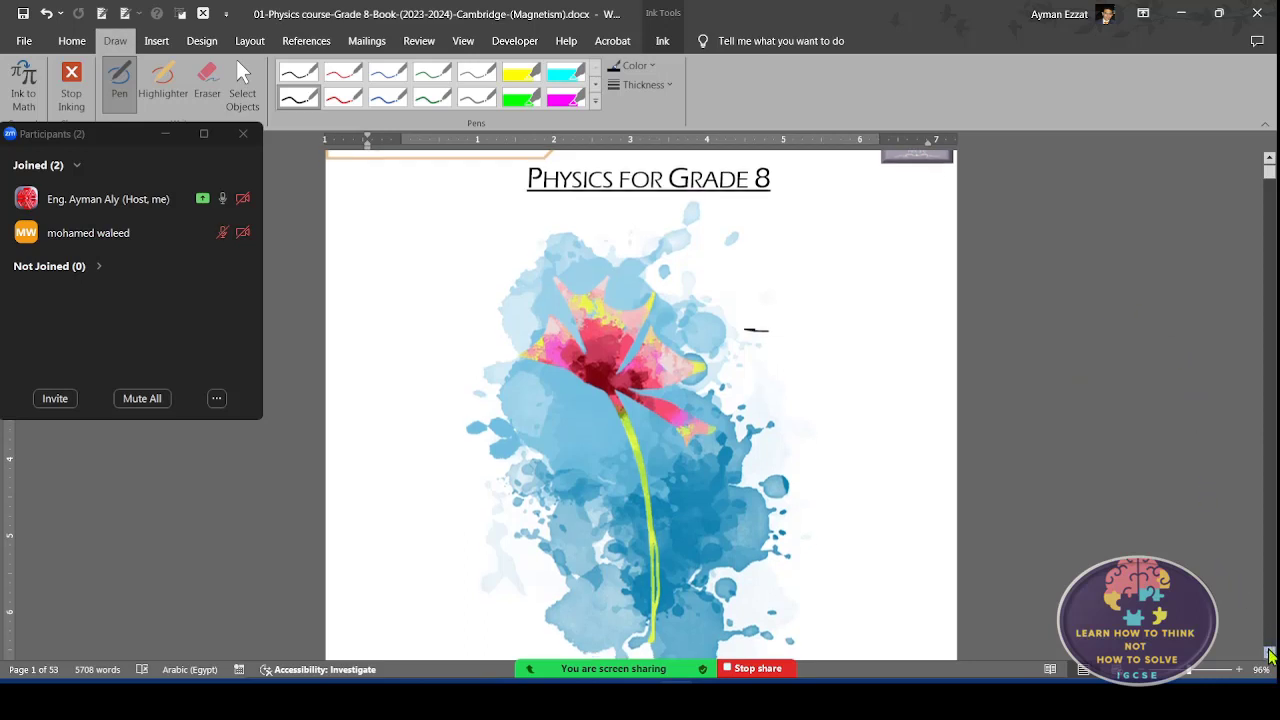
- Scroll past the cover and drag the scroll thumb back to the magnet-and-paperclip page
scroll(1269, 652, "down", 1)
scroll(1269, 652, "down", 2)
scroll(1269, 652, "down", 1)
scroll(1269, 652, "down", 1)
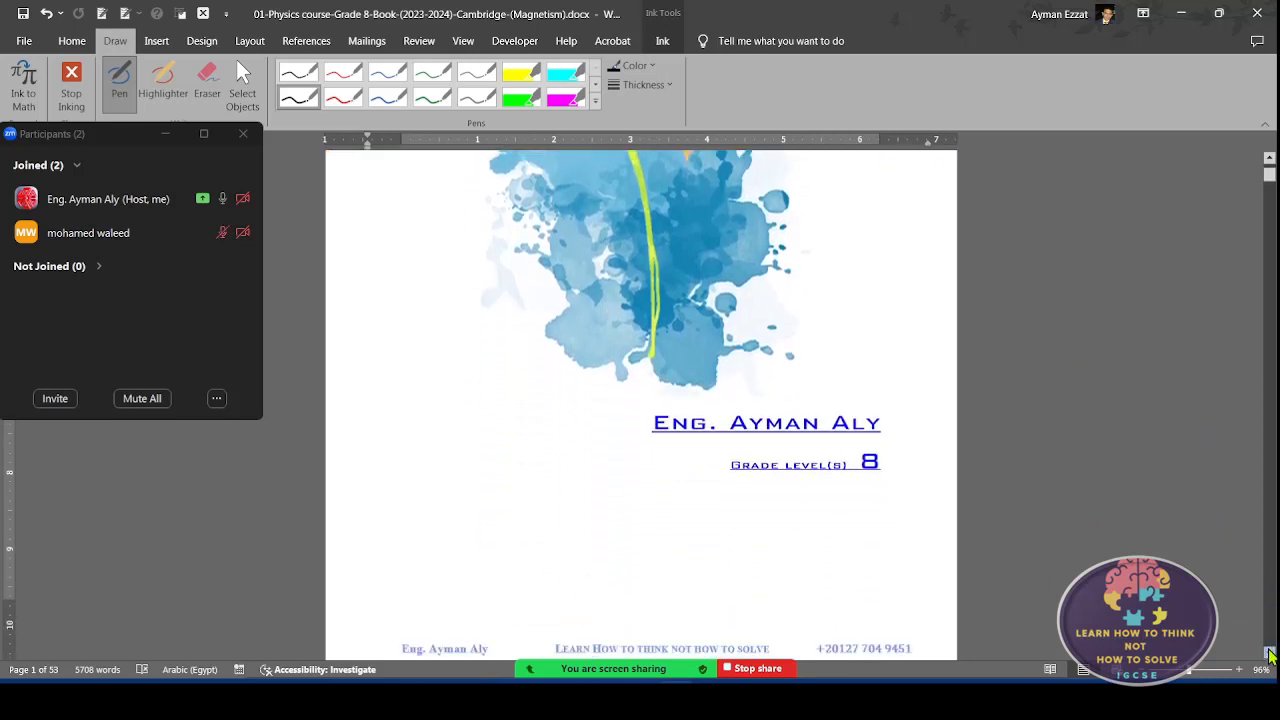
scroll(1269, 652, "down", 1)
scroll(1269, 652, "down", 1)
scroll(1269, 652, "down", 1)
scroll(1269, 652, "down", 1)
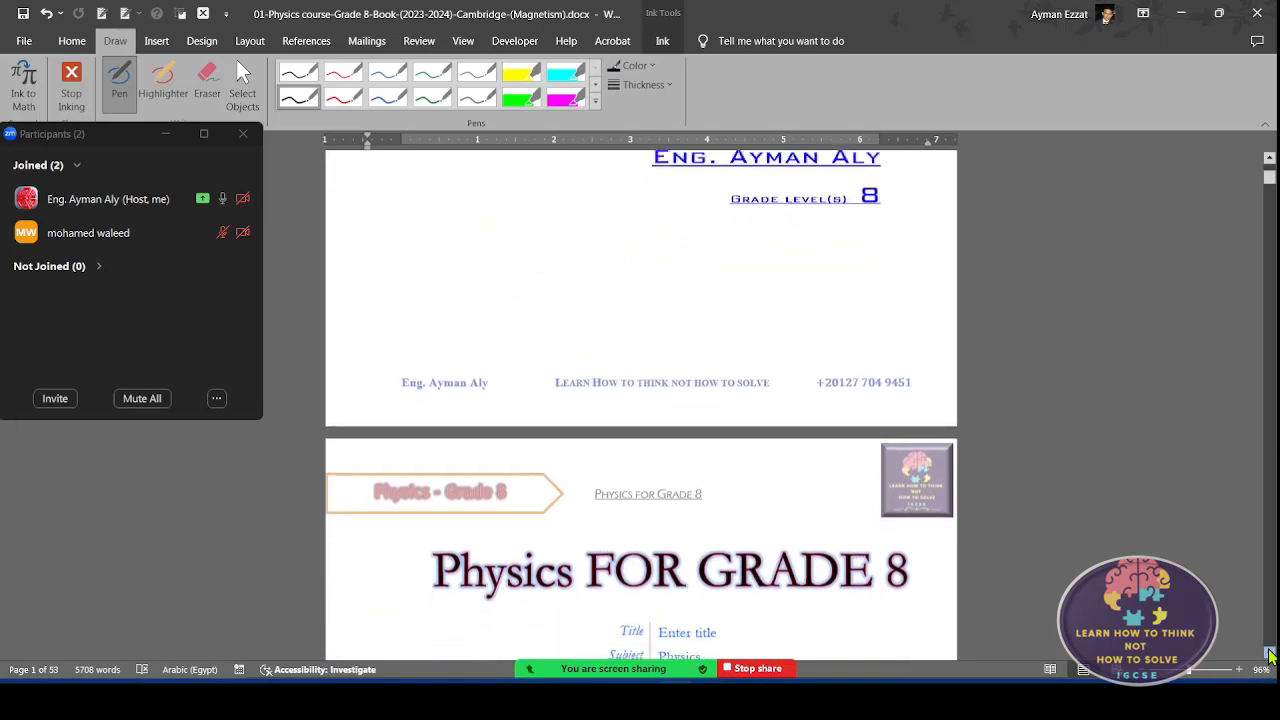
scroll(1269, 652, "down", 1)
scroll(1269, 652, "down", 1)
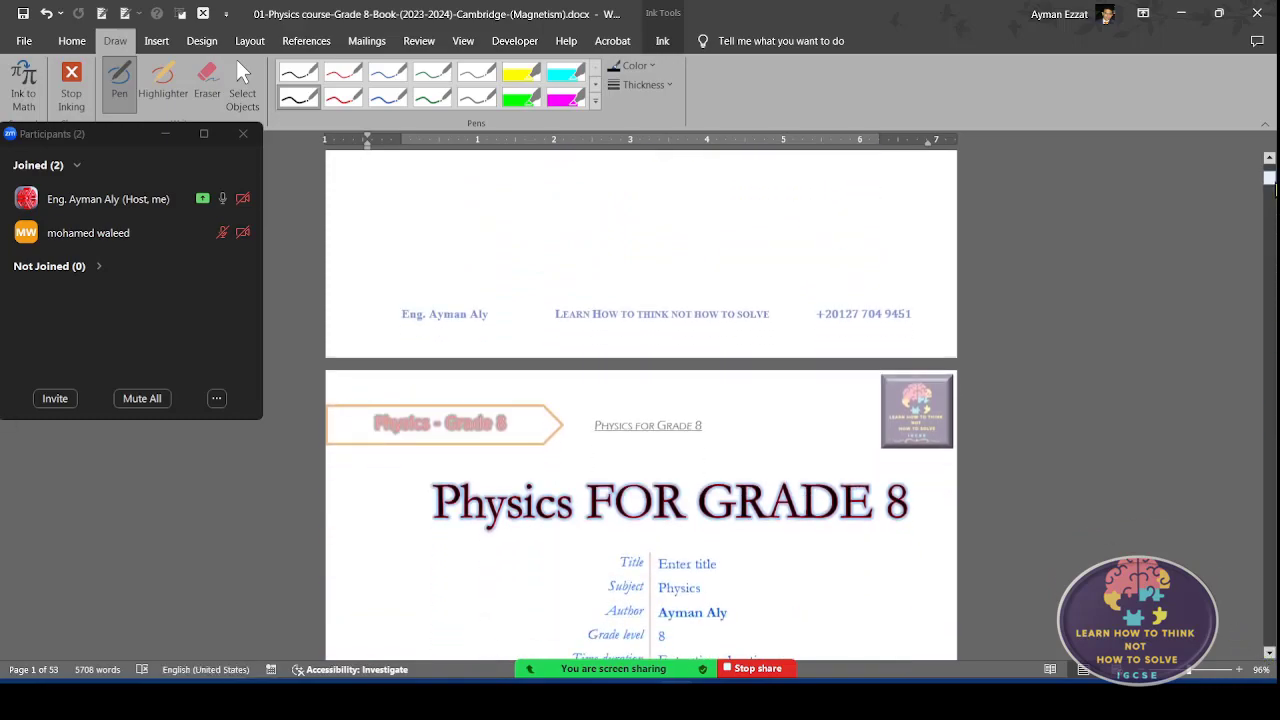
left_click_drag(1269, 178, 1272, 228)
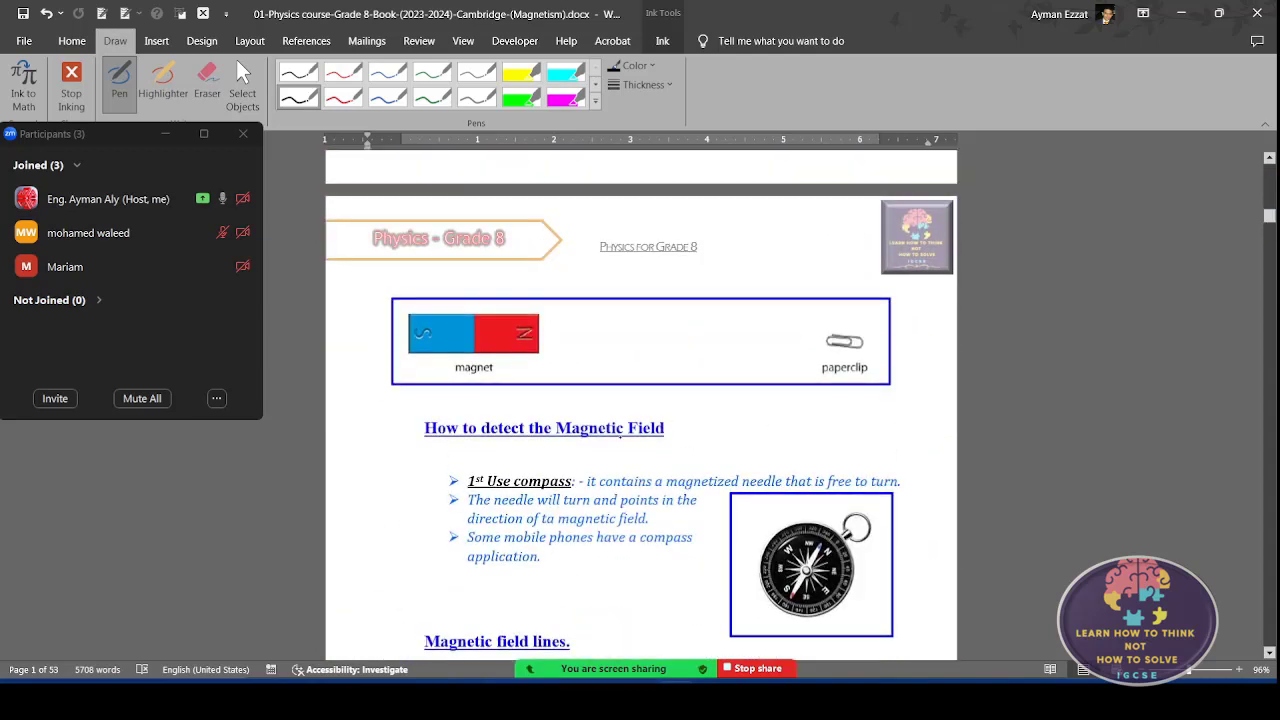
- Scroll toward The Magnetic Field bullets and switch from highlighter back to the black pen
left_click(1272, 175)
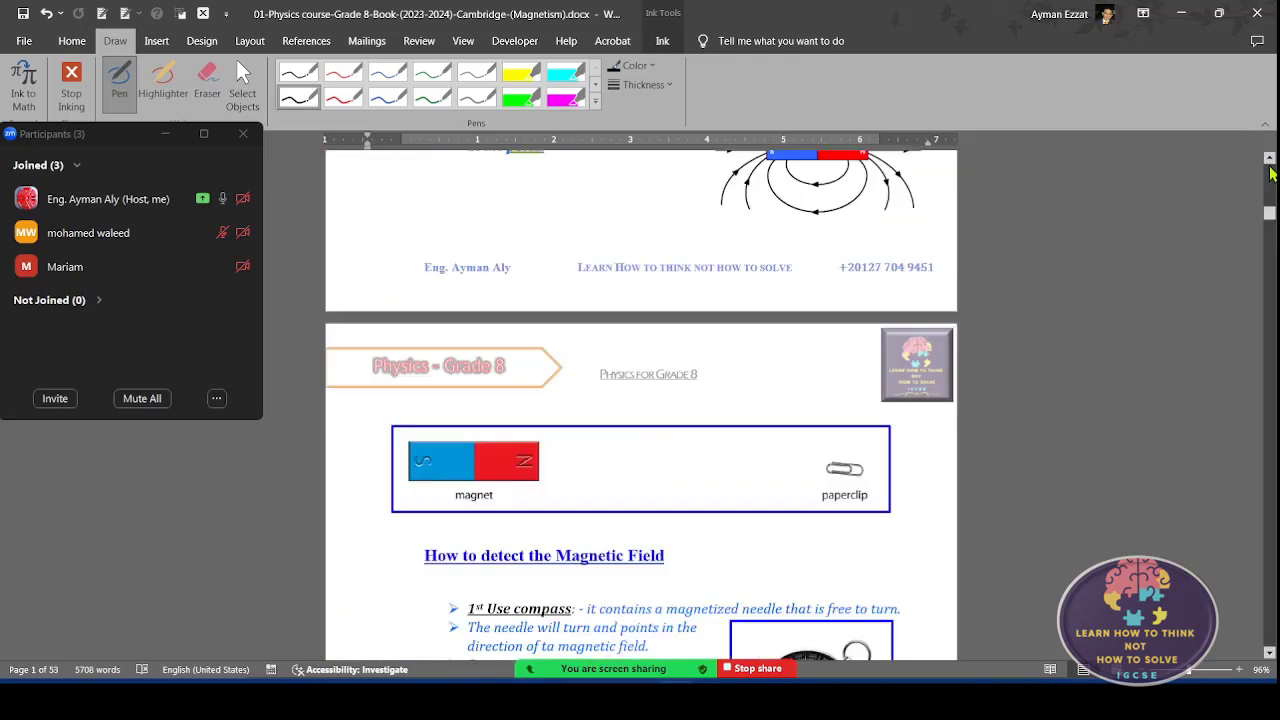
left_click(1272, 175)
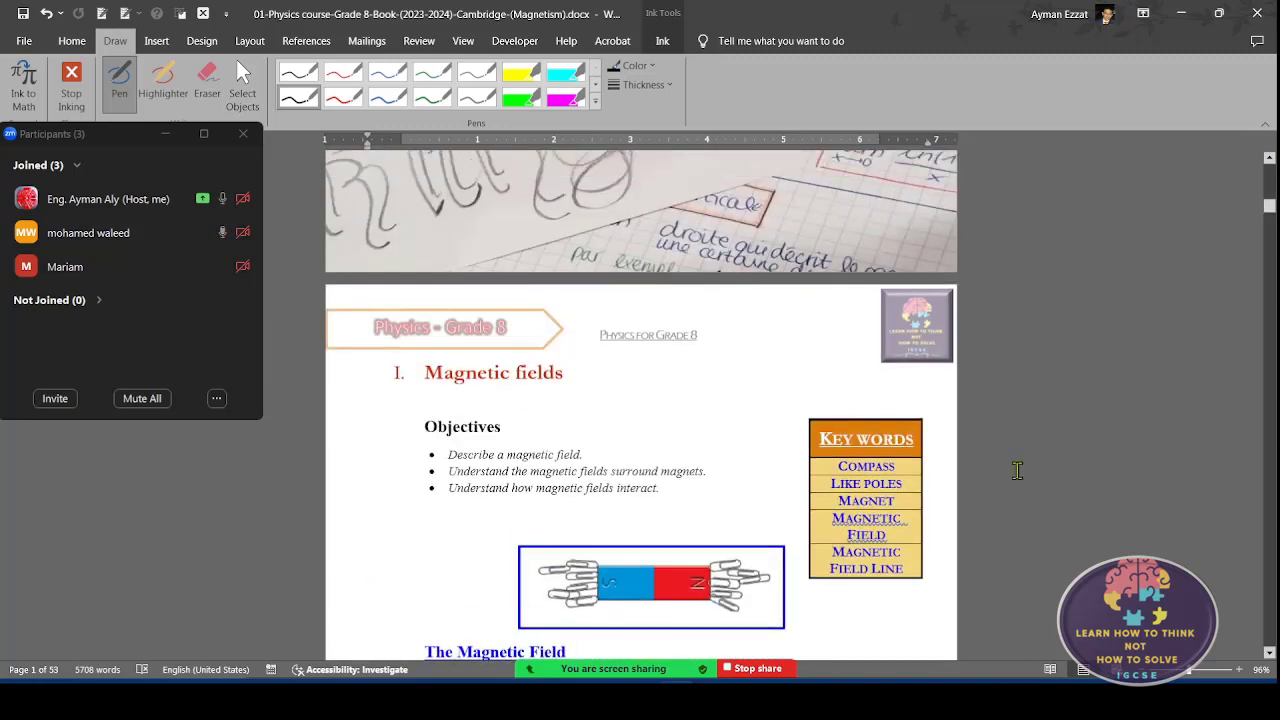
left_click(1269, 655)
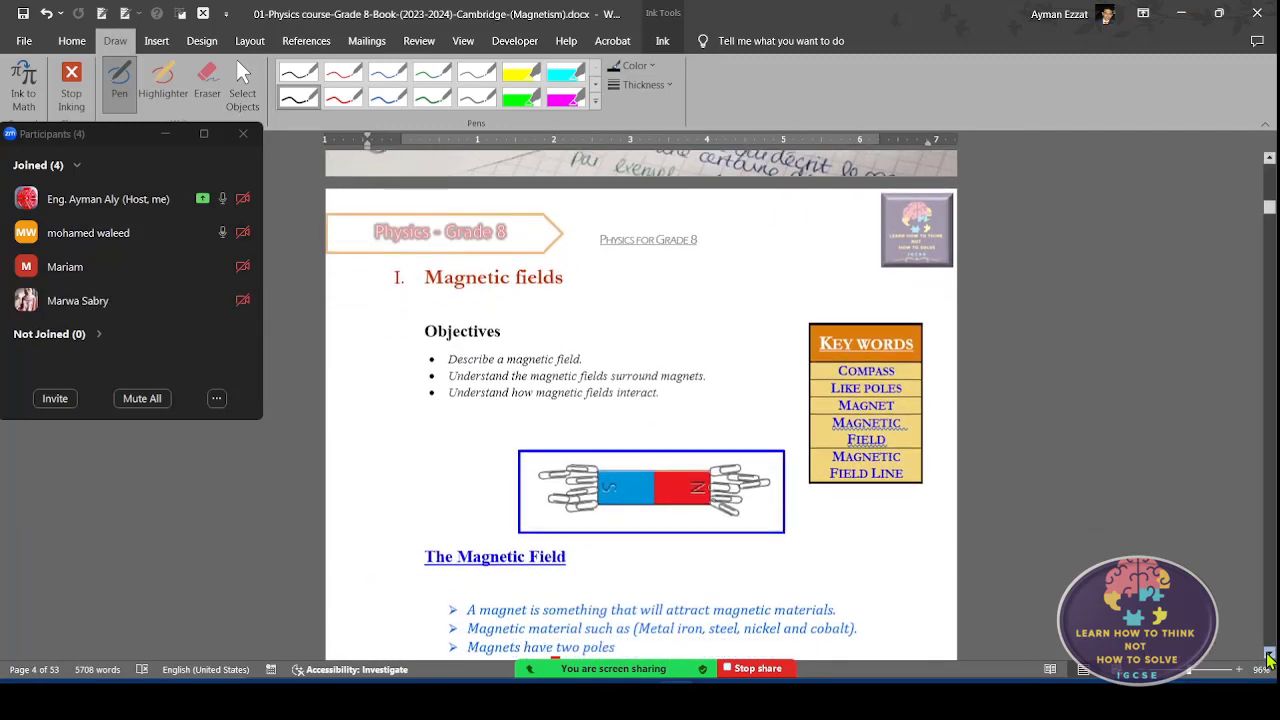
left_click_drag(1269, 655, 1258, 652)
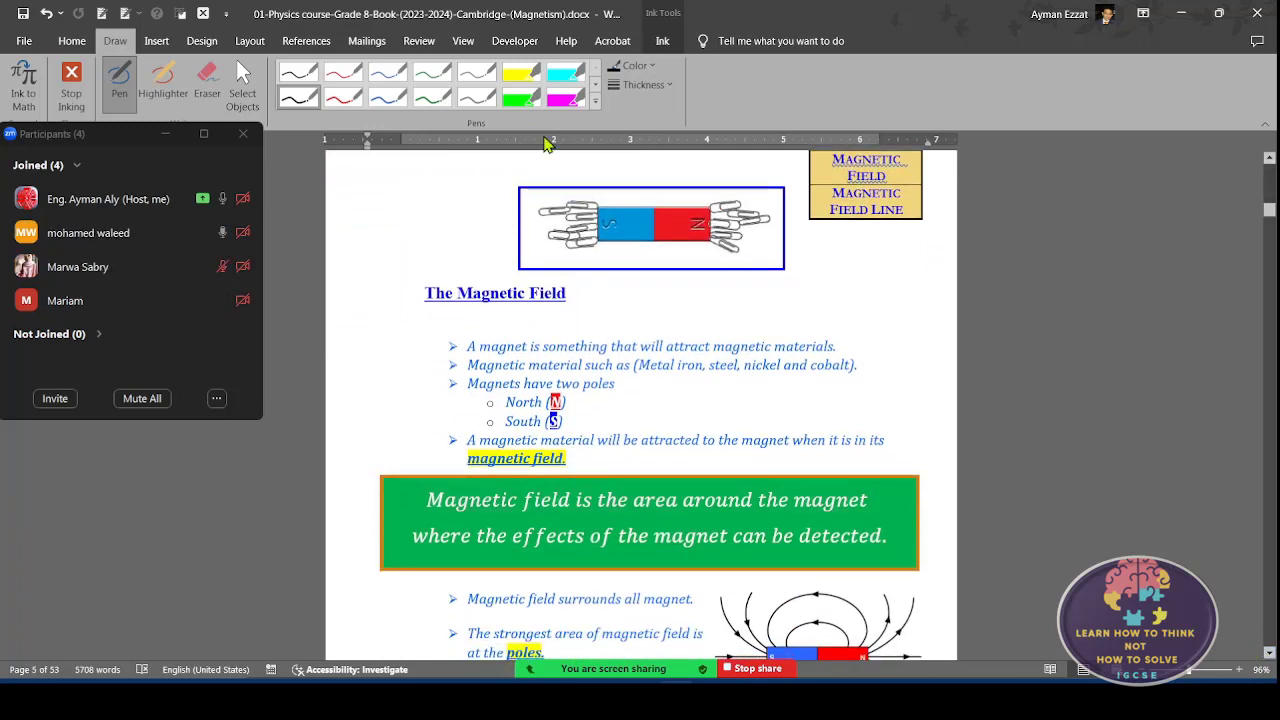
left_click(566, 102)
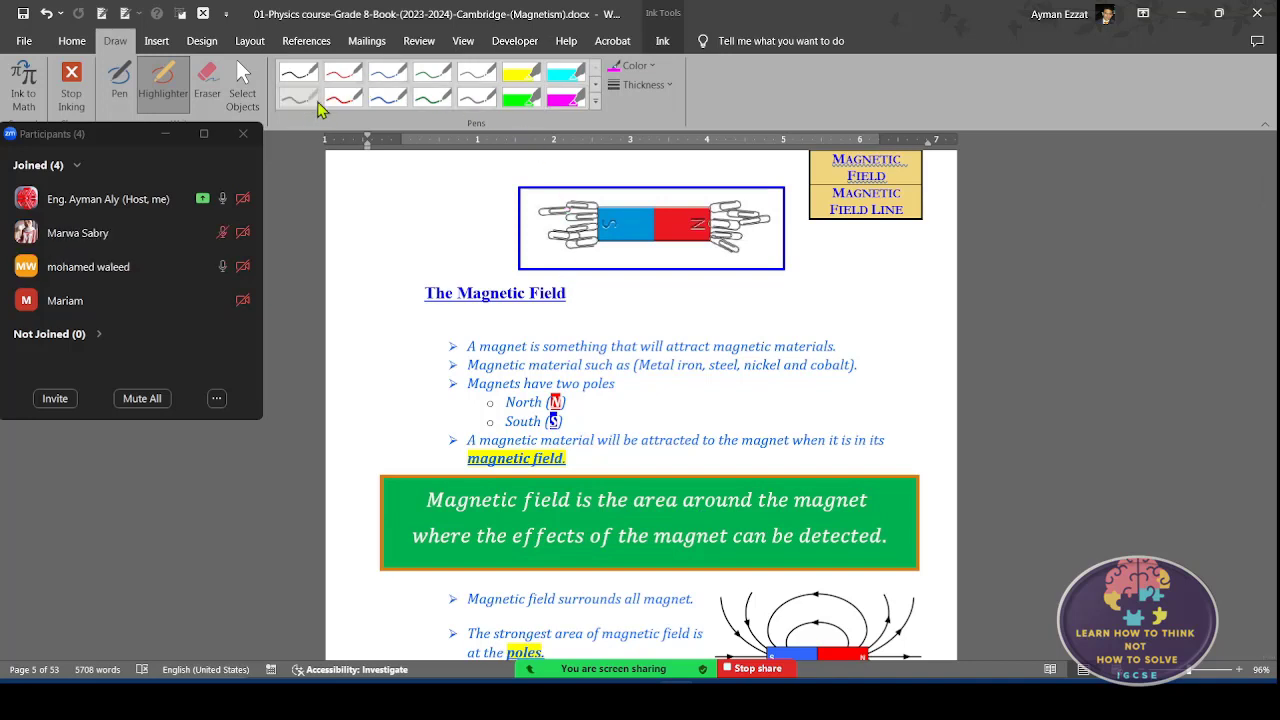
left_click(298, 97)
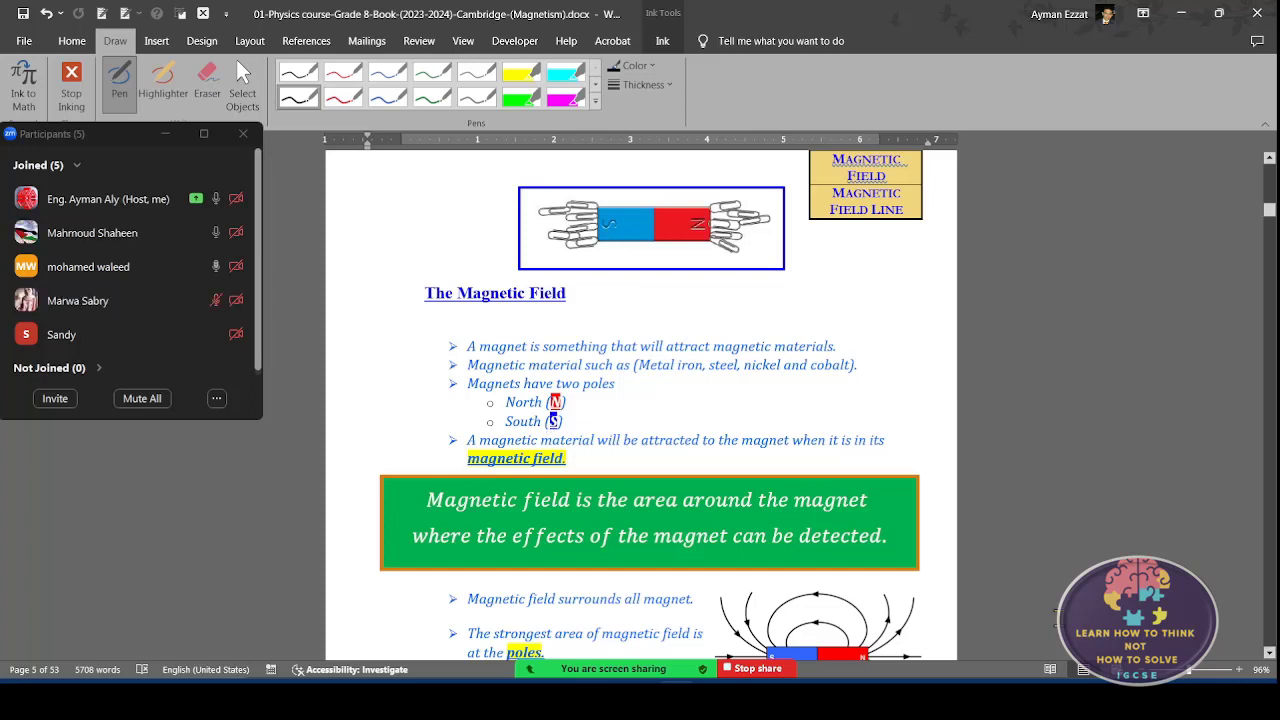
- Frame the bar magnet diagram and circle its S and N poles in black ink
left_click(1269, 652)
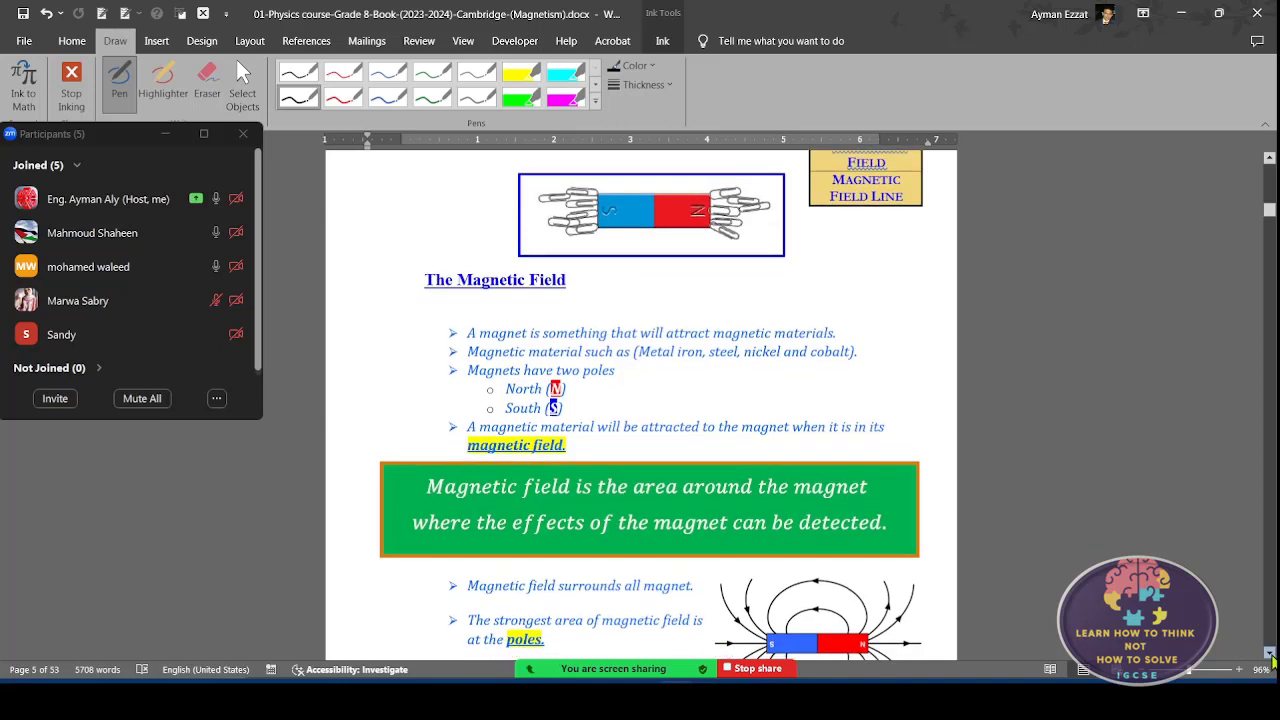
left_click(1269, 652)
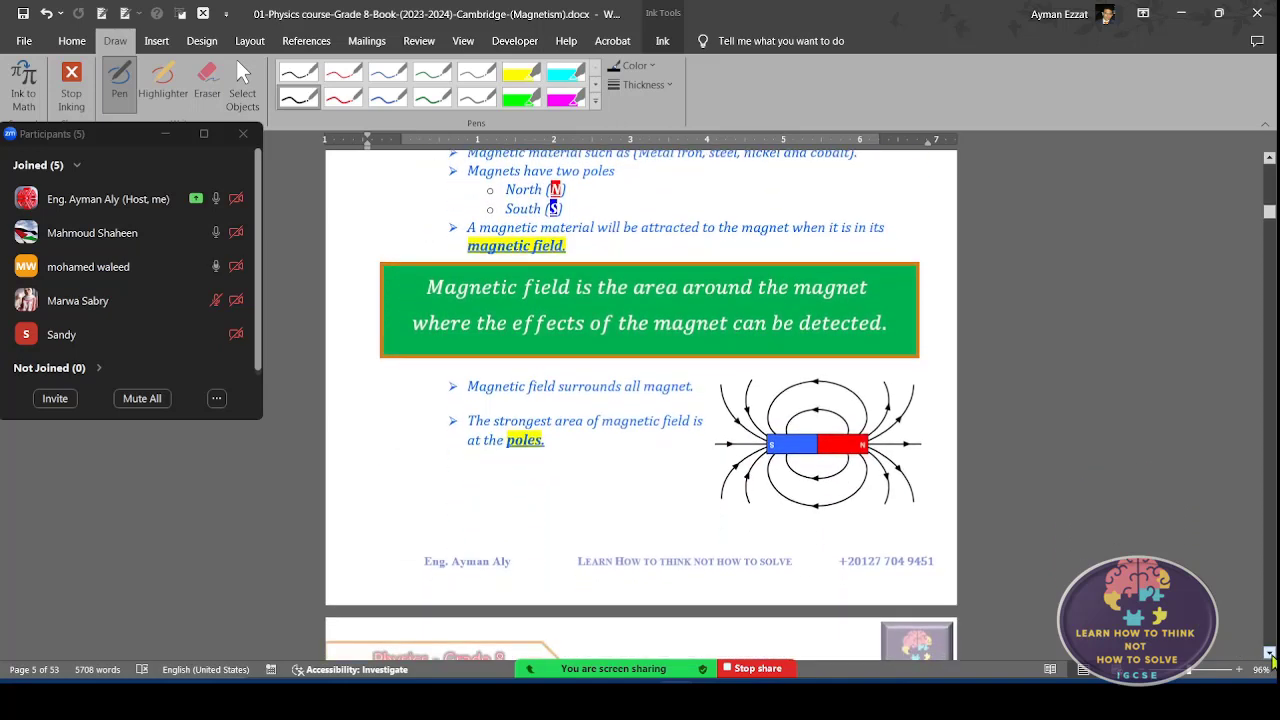
left_click(1269, 652)
left_click(1272, 658)
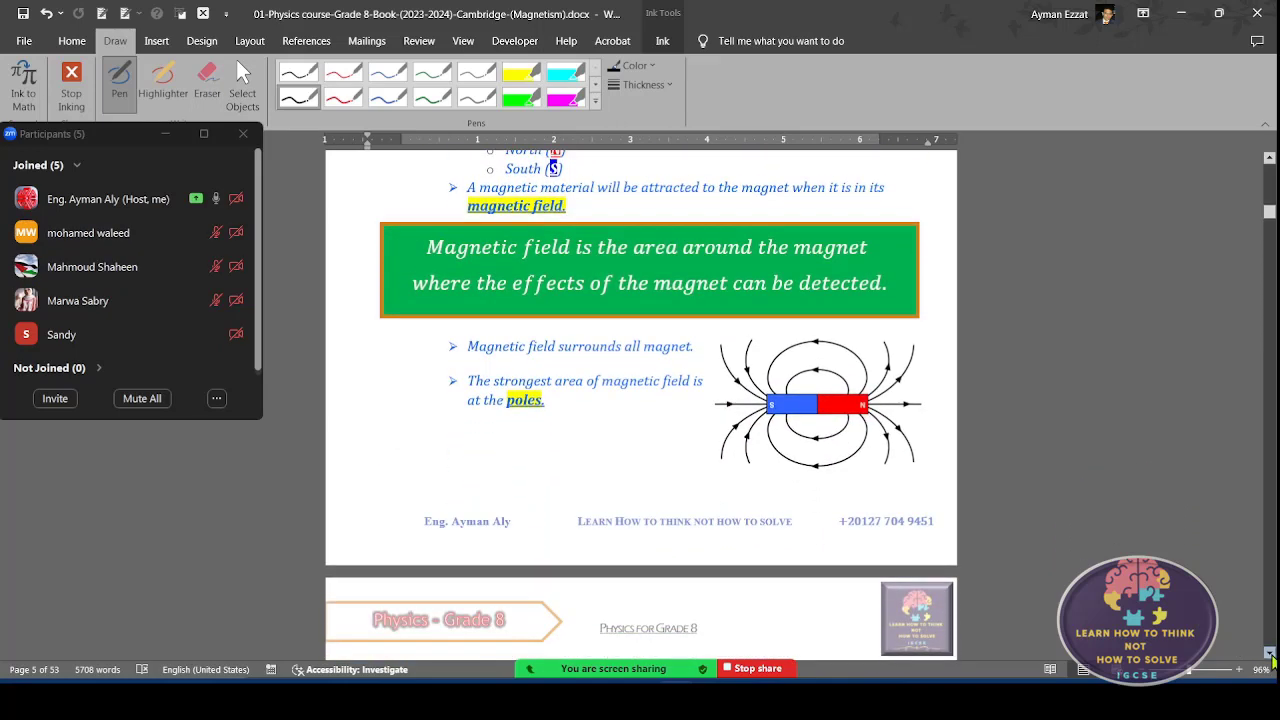
left_click(1272, 658)
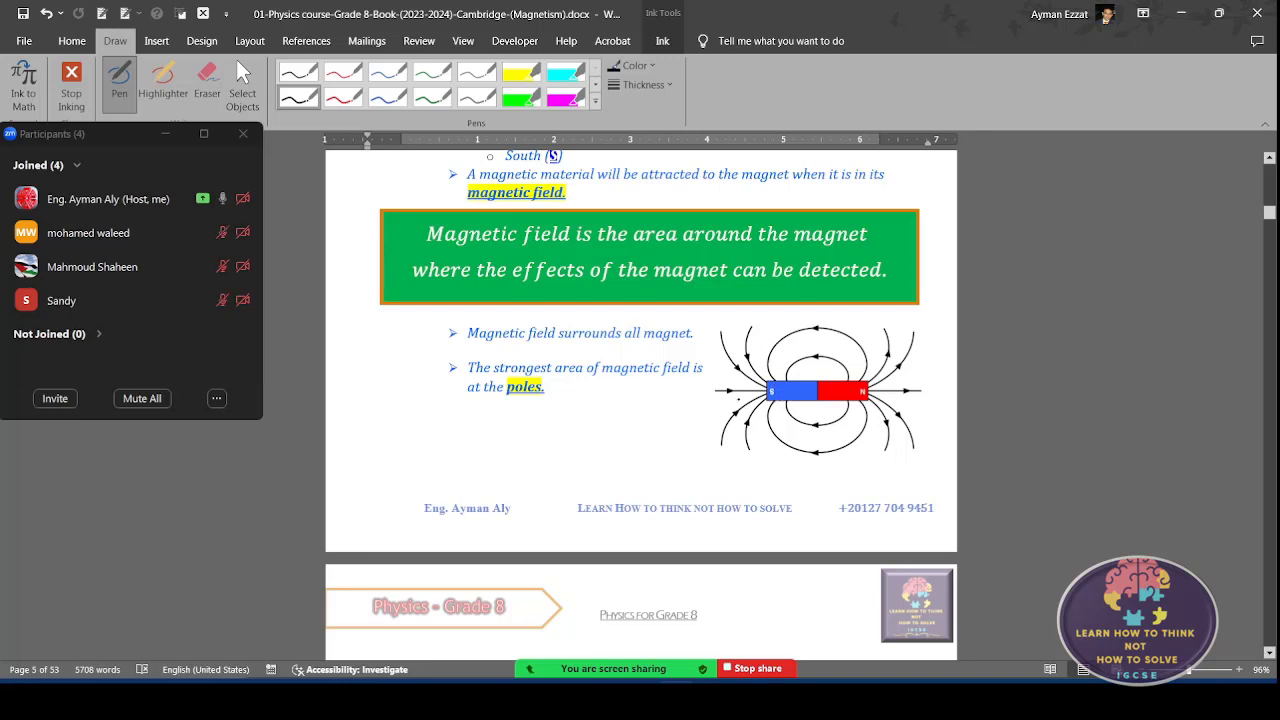
left_click_drag(773, 375, 780, 396)
left_click_drag(845, 372, 843, 390)
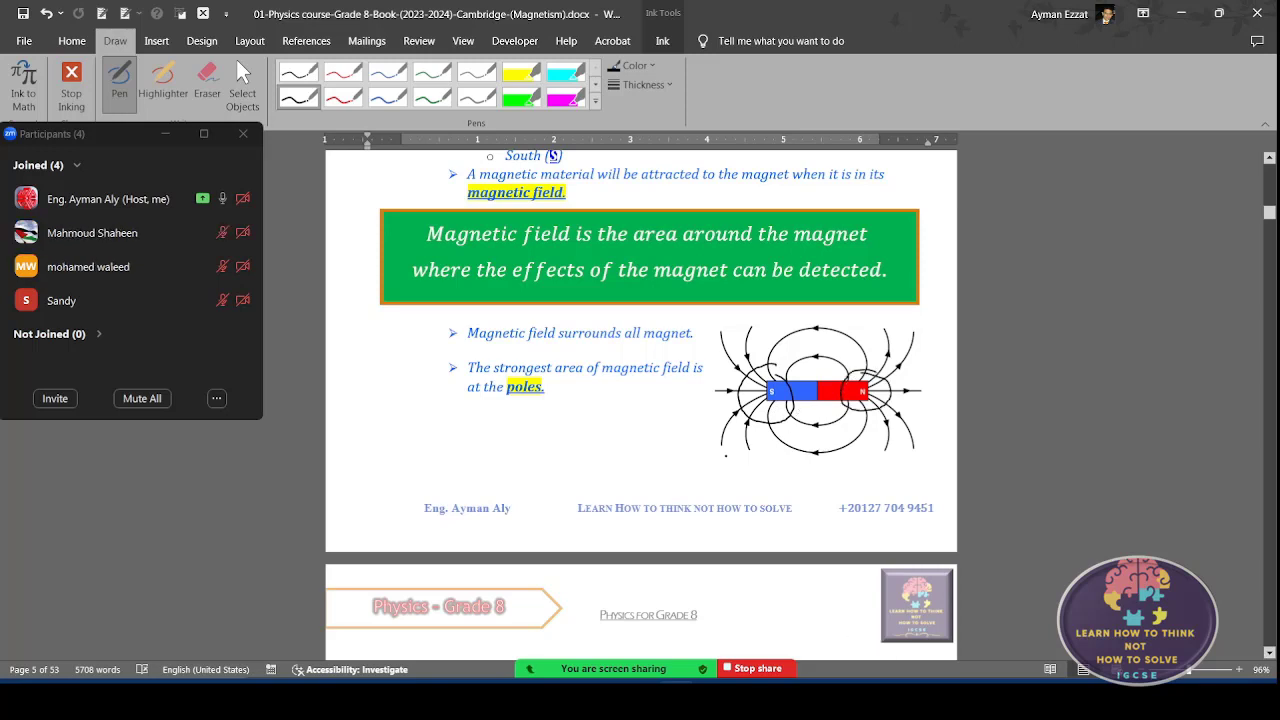
- Scroll down to the How to detect the Magnetic Field compass section
left_click(1269, 652)
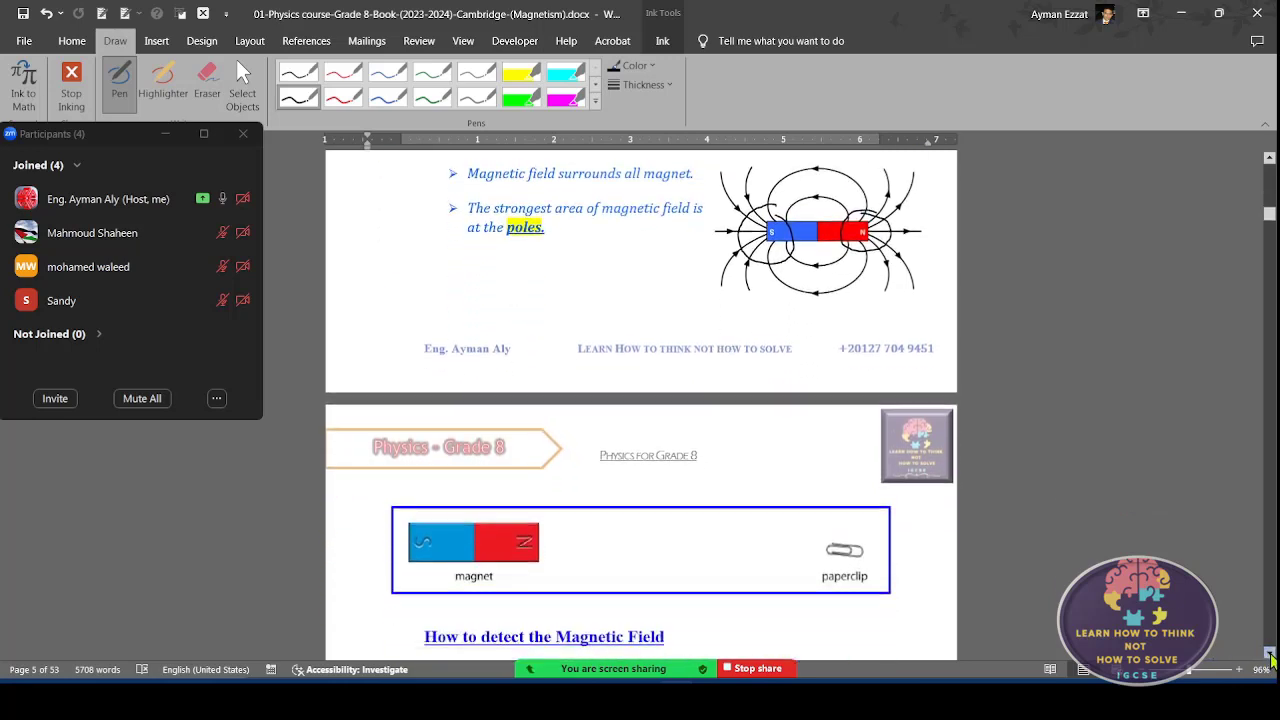
scroll(1271, 655, "down", 3)
scroll(1271, 655, "down", 3)
scroll(1271, 655, "down", 3)
scroll(1271, 655, "down", 3)
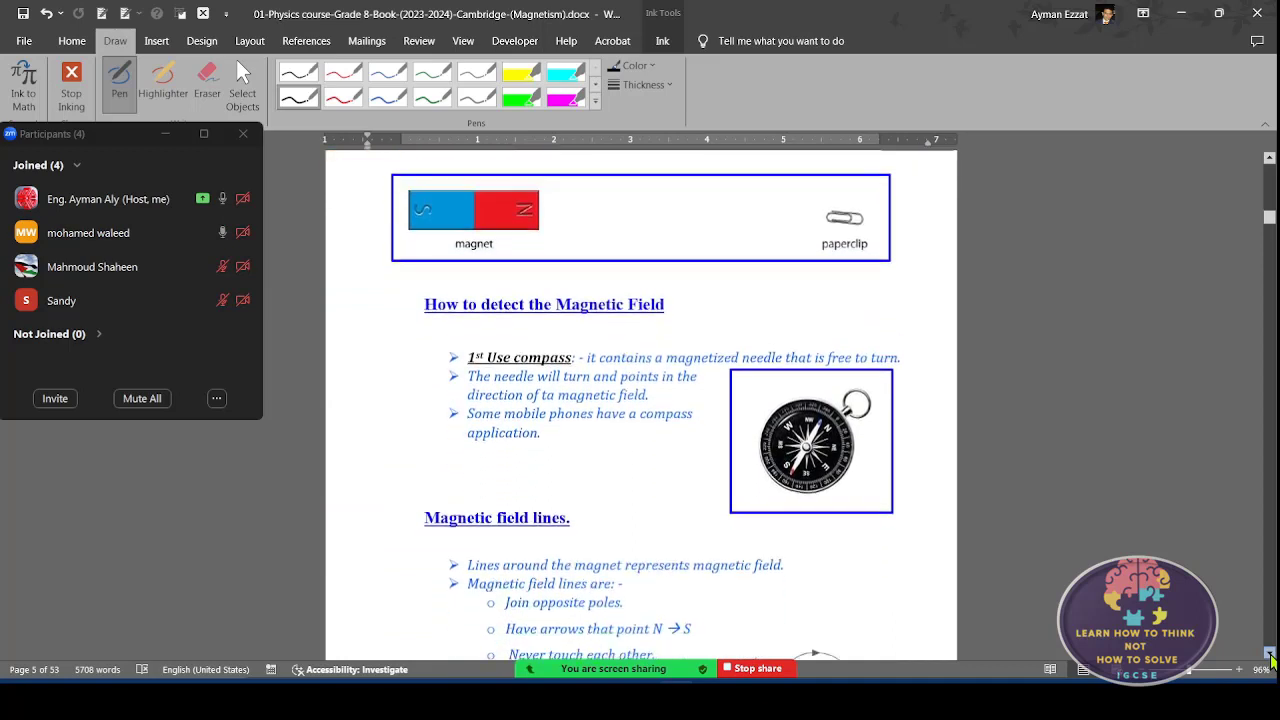
scroll(1271, 655, "down", 1)
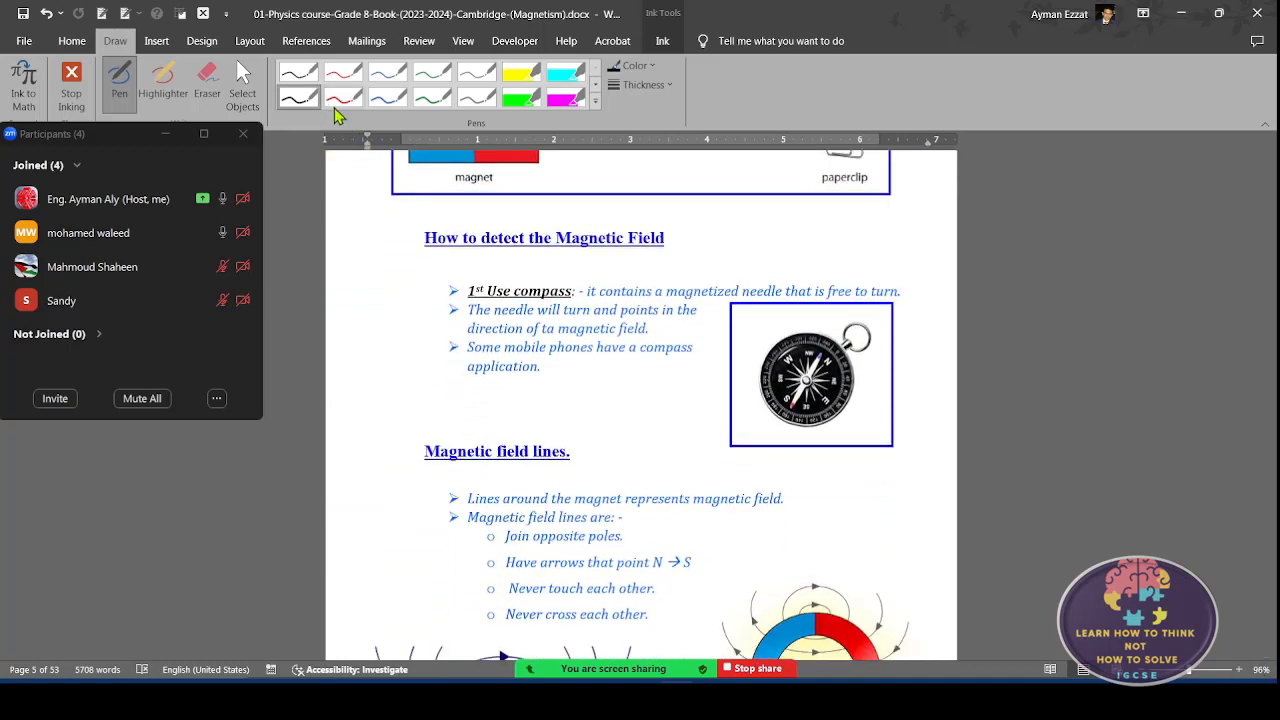
- Set a red 2¼ pt pen, circle '1st Use compass:', then undo the circle
left_click(343, 97)
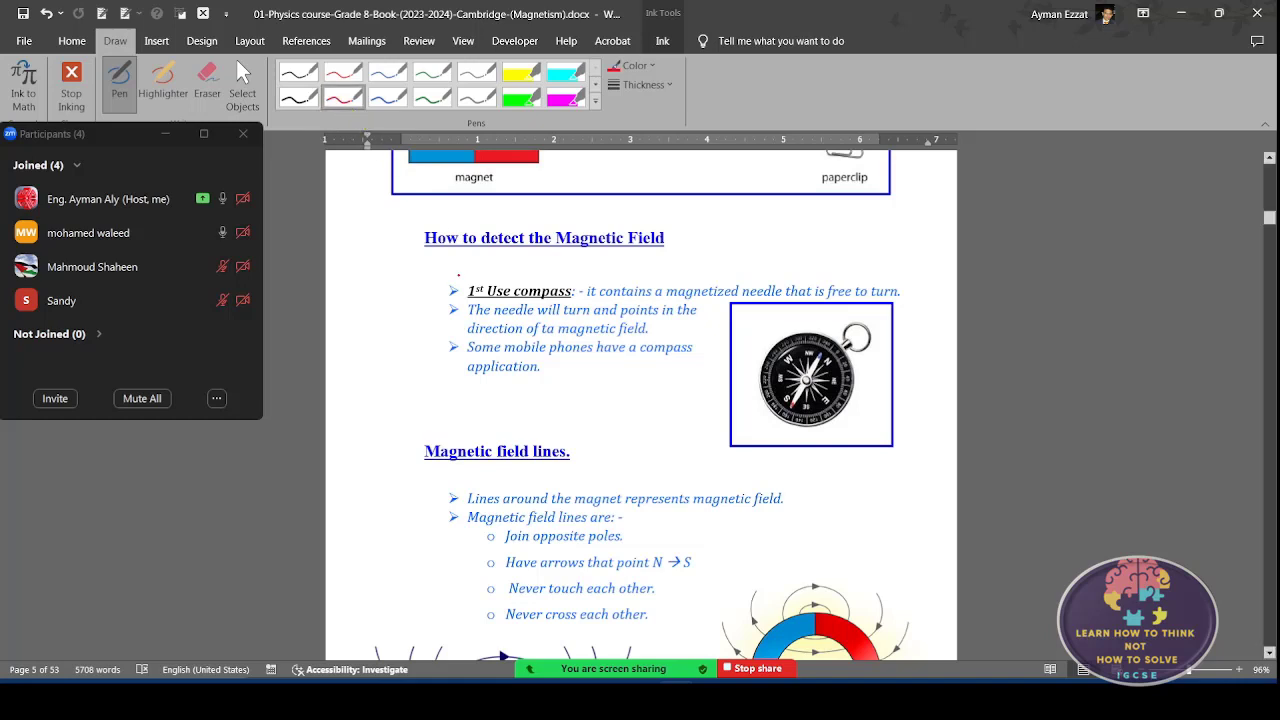
left_click(637, 86)
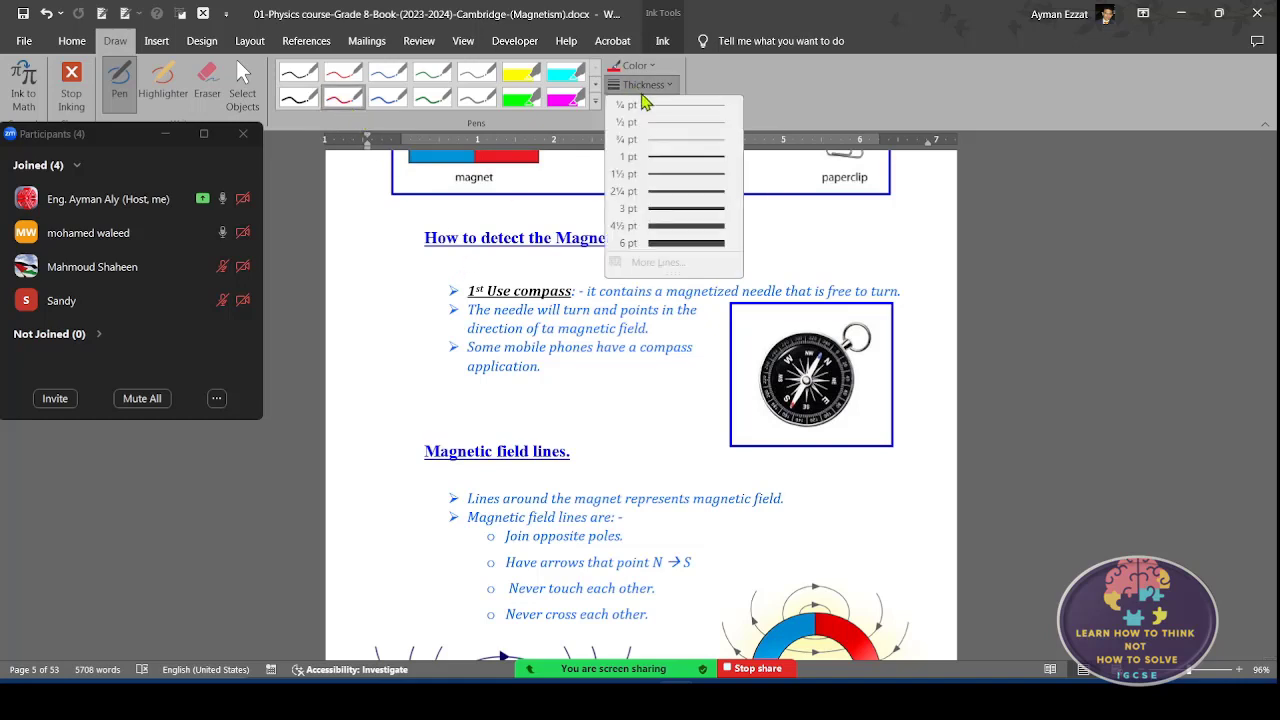
left_click(662, 191)
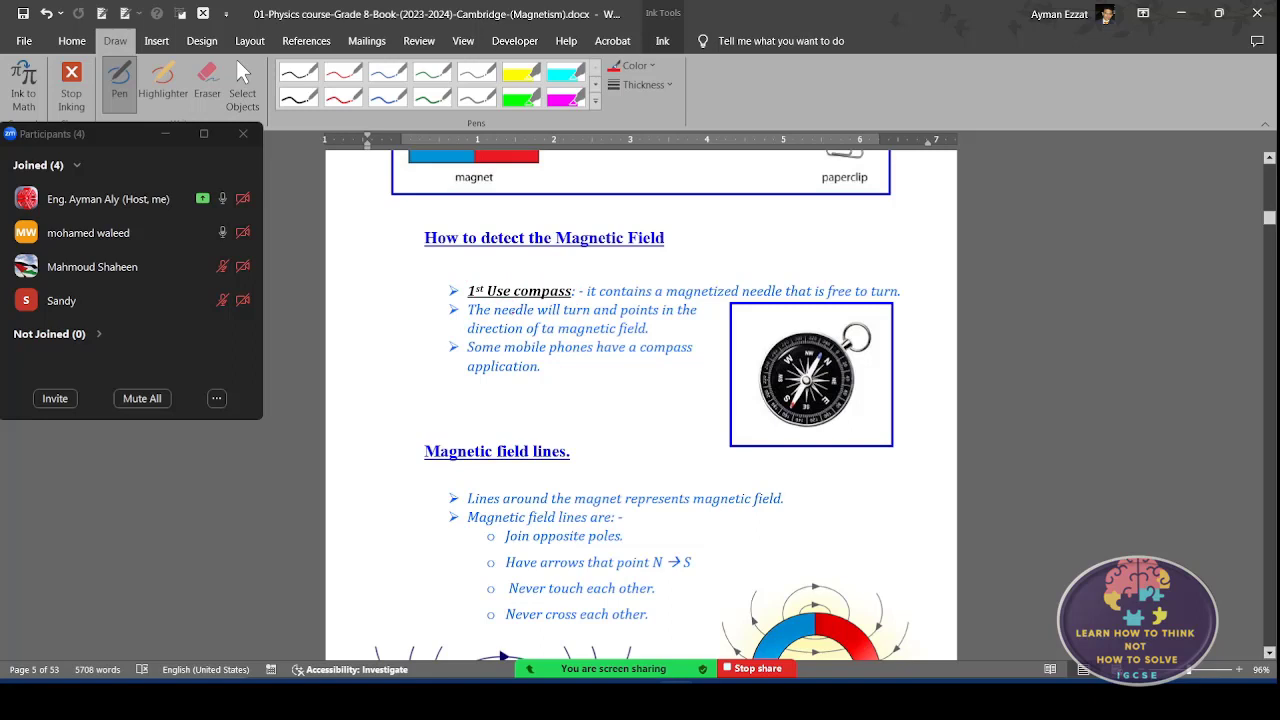
left_click_drag(575, 278, 583, 292)
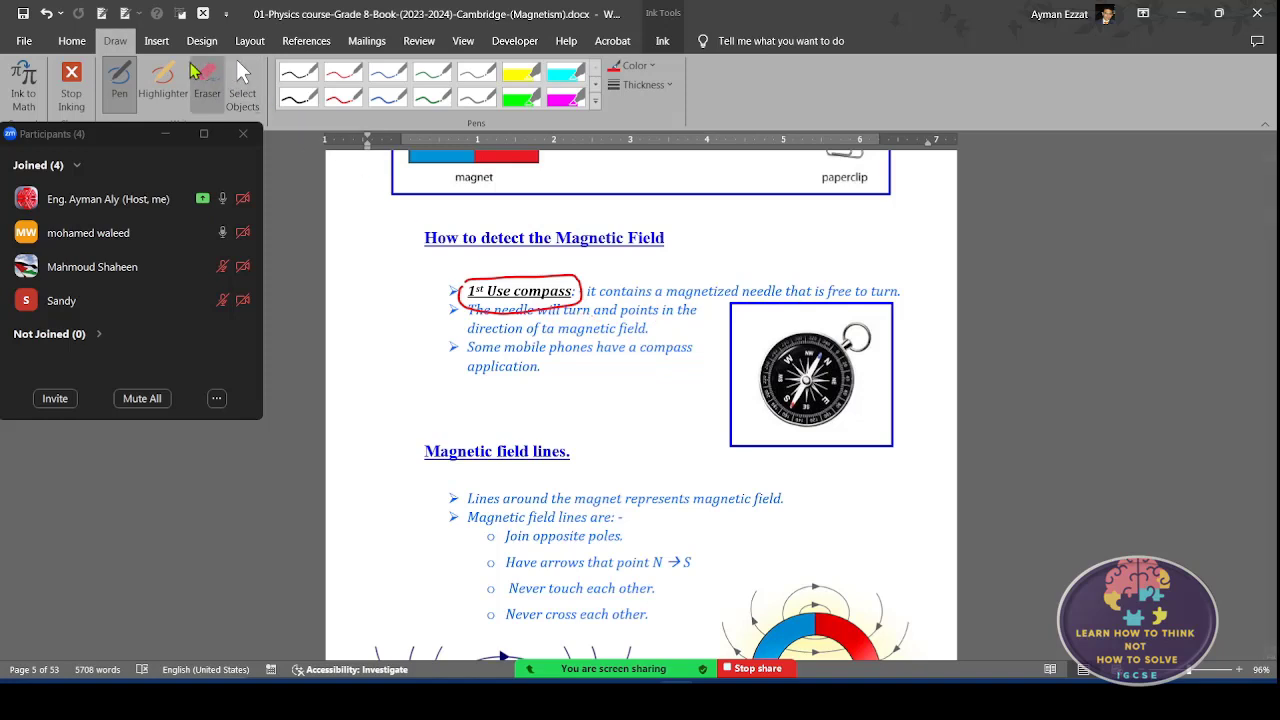
left_click(53, 14)
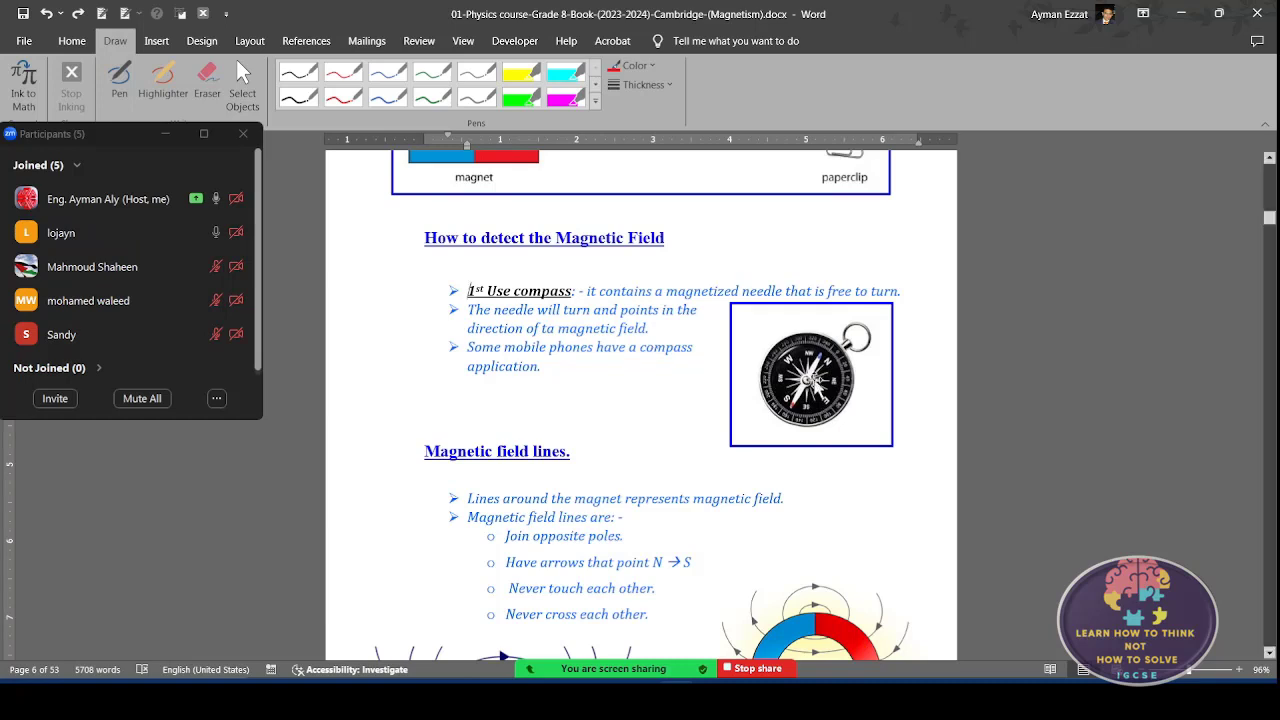
- Scroll down to the bar and horseshoe magnet field-line diagrams
left_click(1271, 655)
scroll(1271, 655, "down", 1)
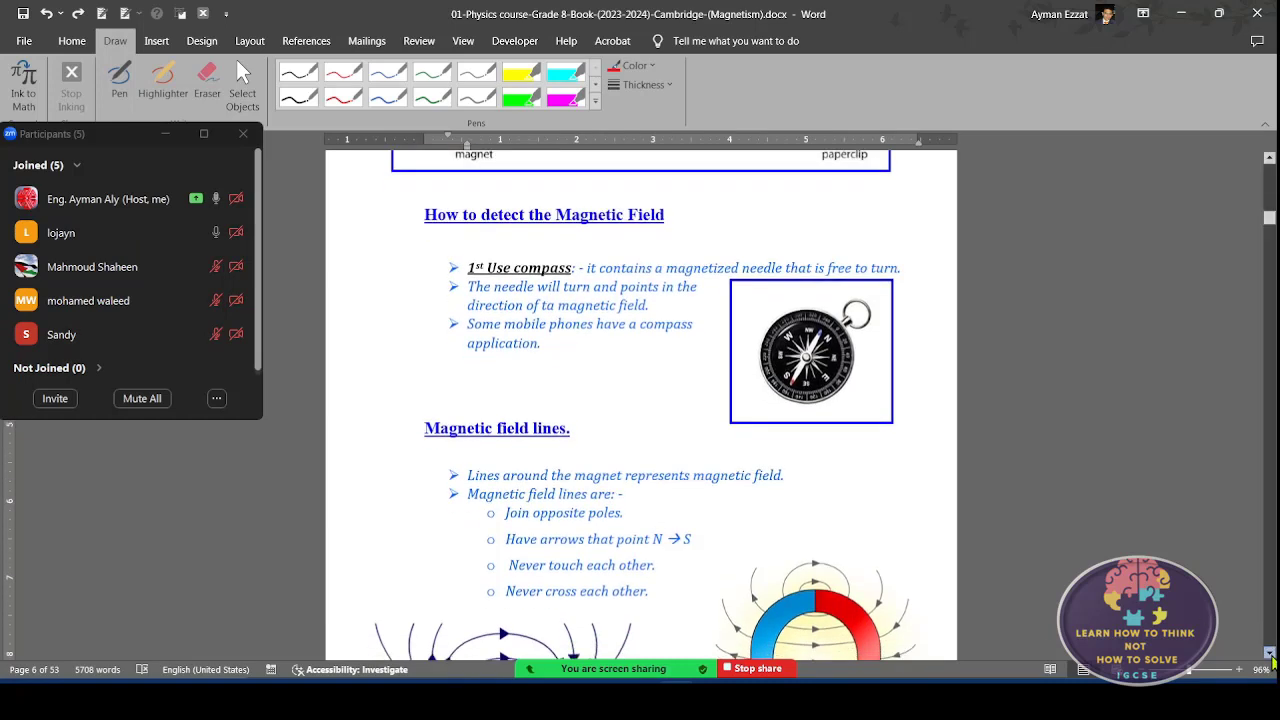
scroll(1271, 655, "down", 1)
scroll(1271, 655, "down", 1)
scroll(1271, 655, "down", 1)
scroll(1273, 660, "down", 1)
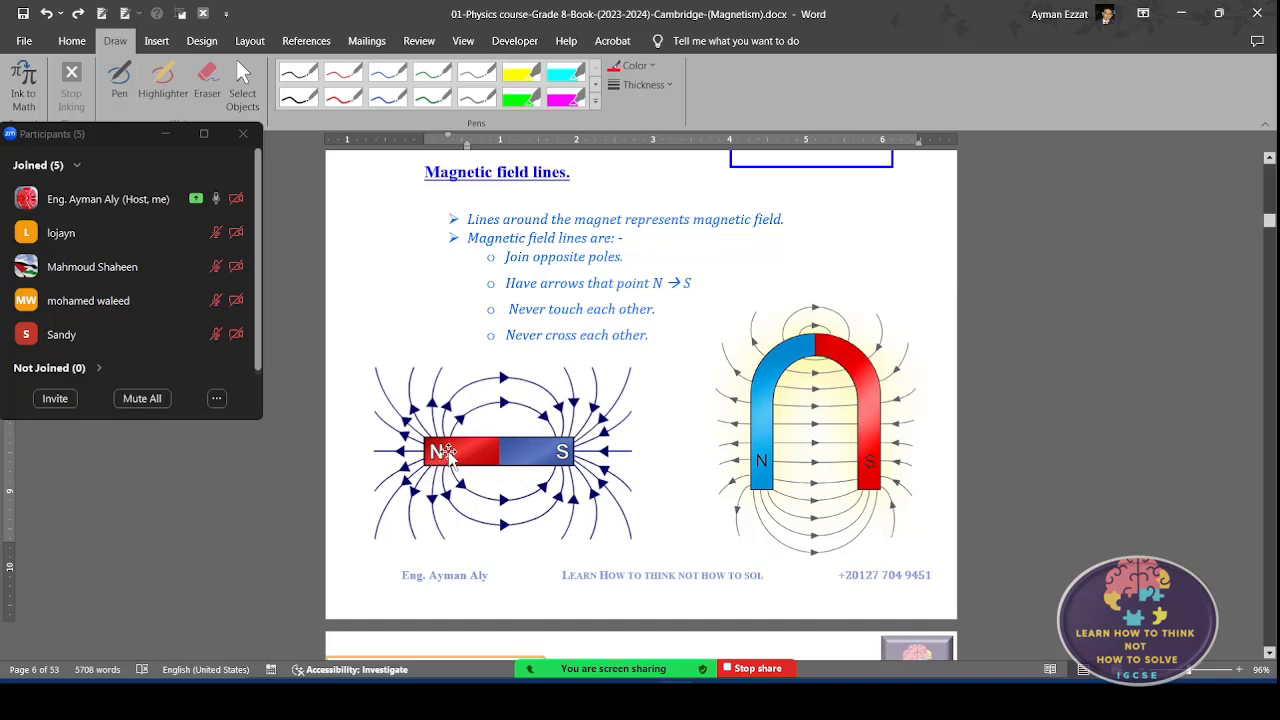
- In red pen, trace five field lines around the bar magnet and two N-to-S lines across the horseshoe
left_click(351, 104)
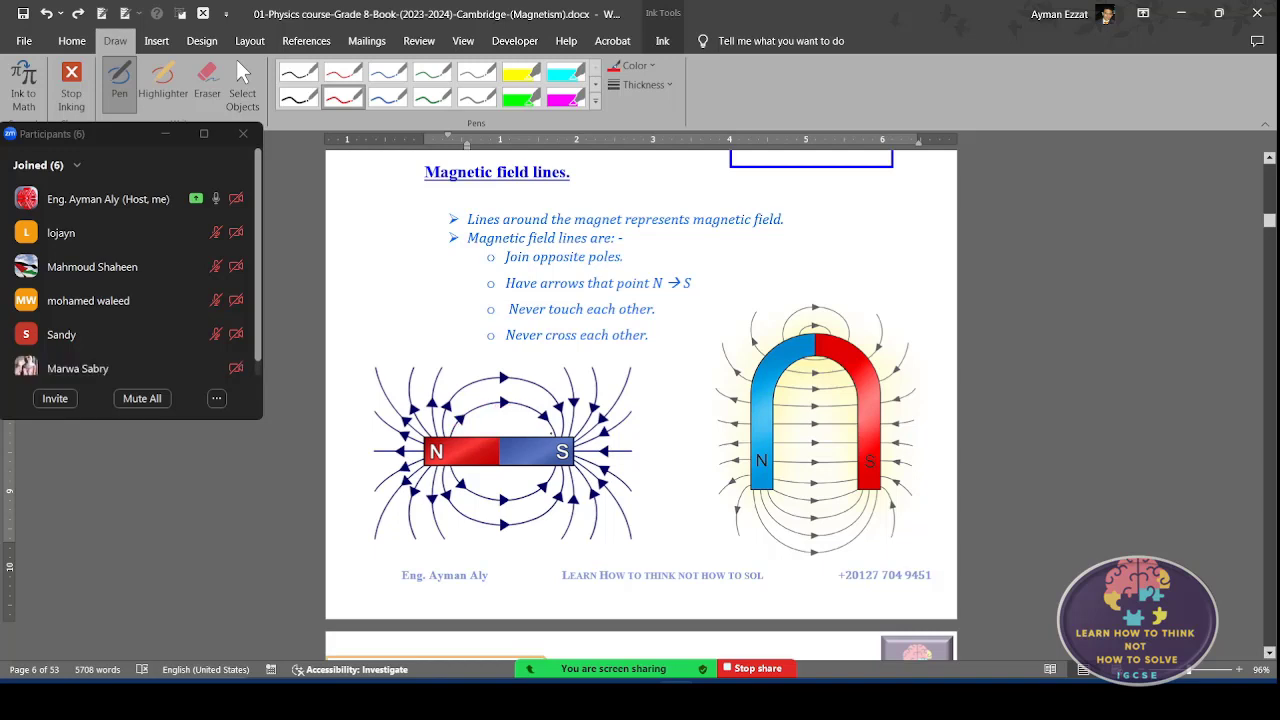
left_click_drag(551, 431, 456, 426)
left_click_drag(447, 424, 558, 407)
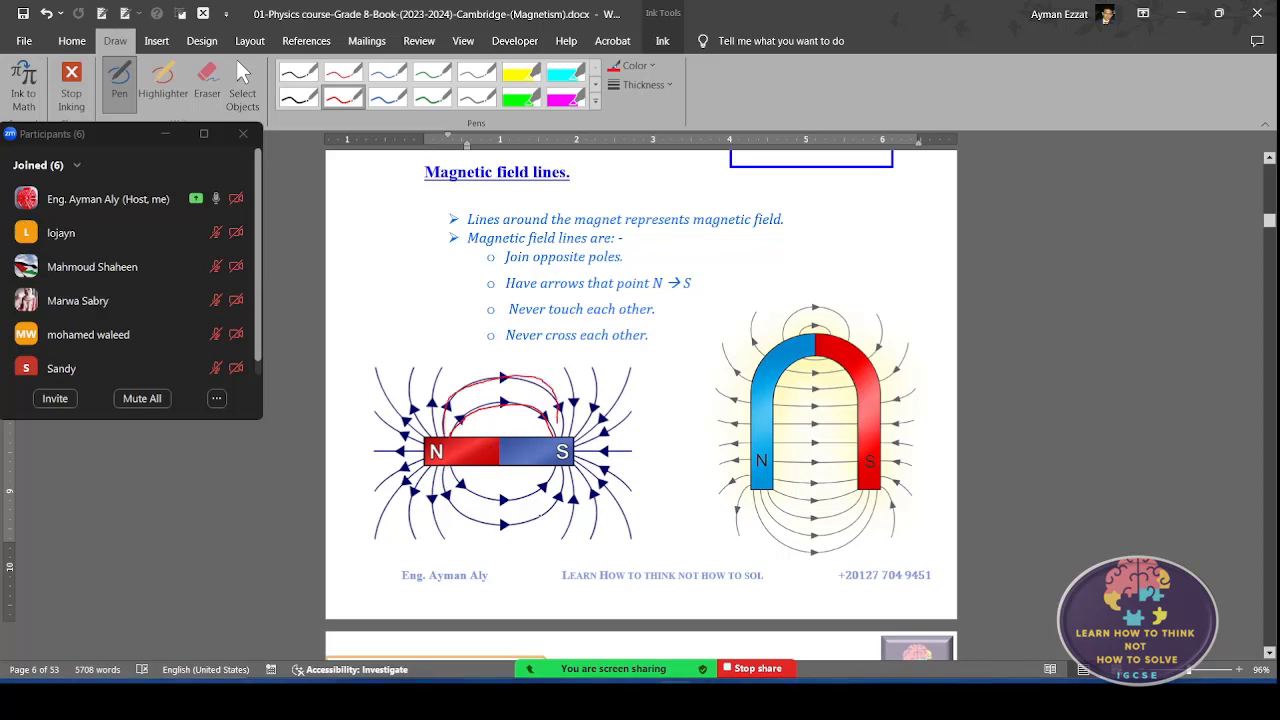
left_click_drag(549, 487, 446, 468)
left_click_drag(446, 529, 434, 467)
left_click_drag(558, 480, 574, 542)
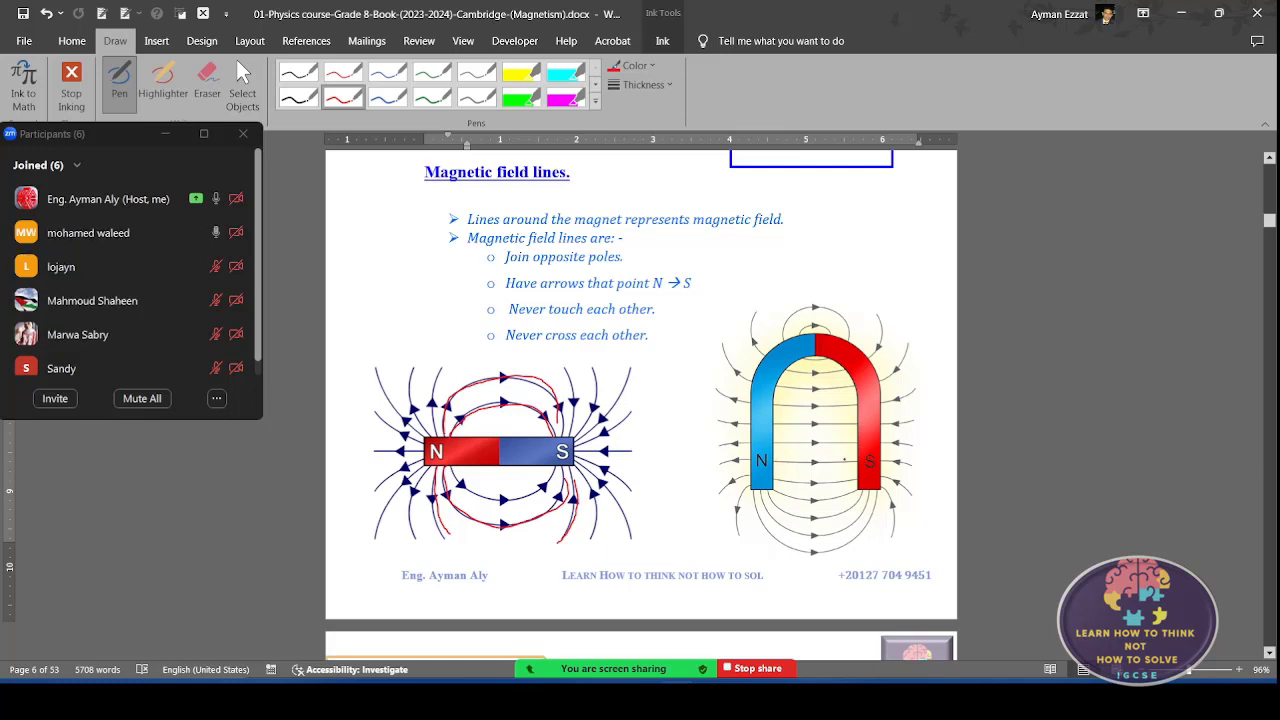
left_click_drag(774, 462, 844, 464)
left_click_drag(774, 443, 845, 449)
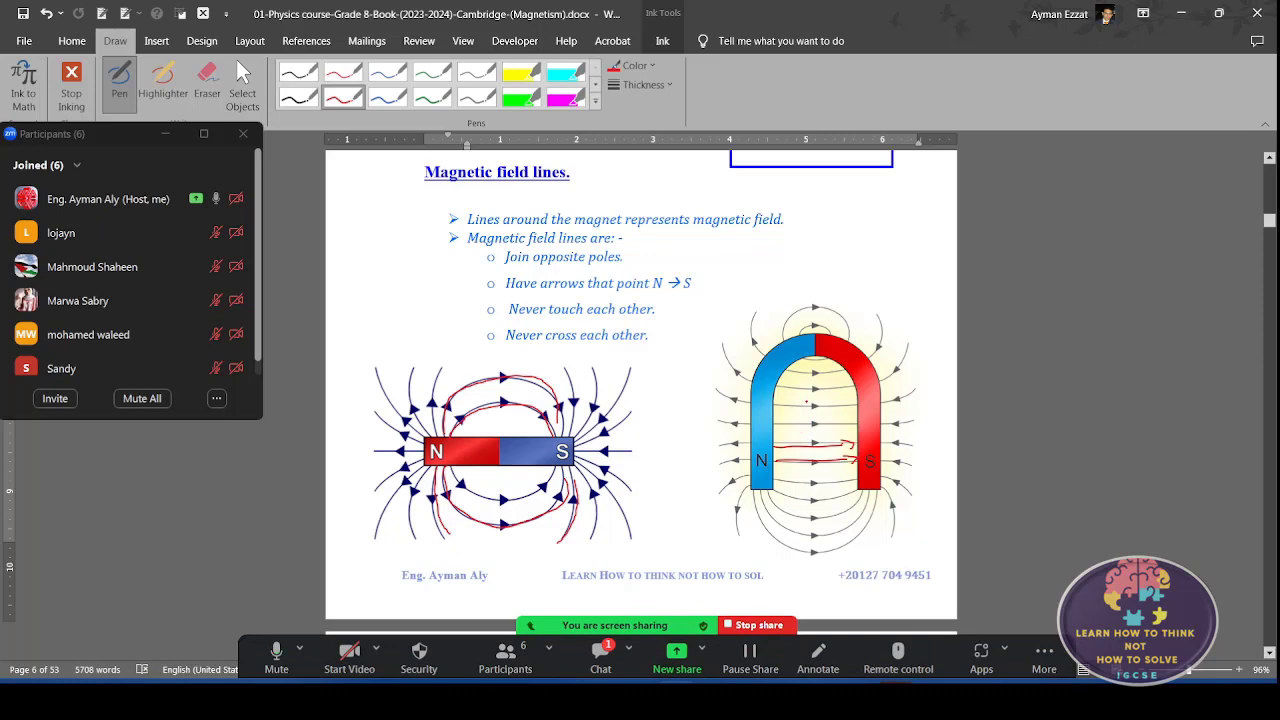
left_click(600, 652)
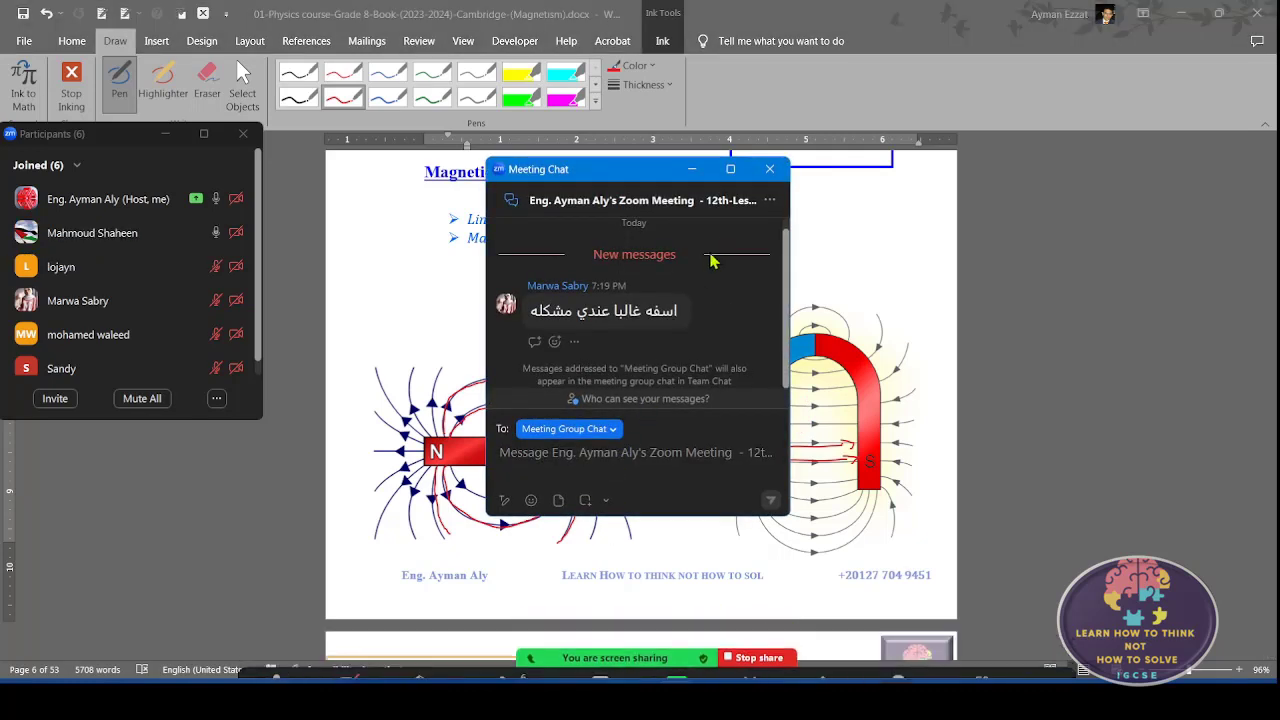
left_click(692, 170)
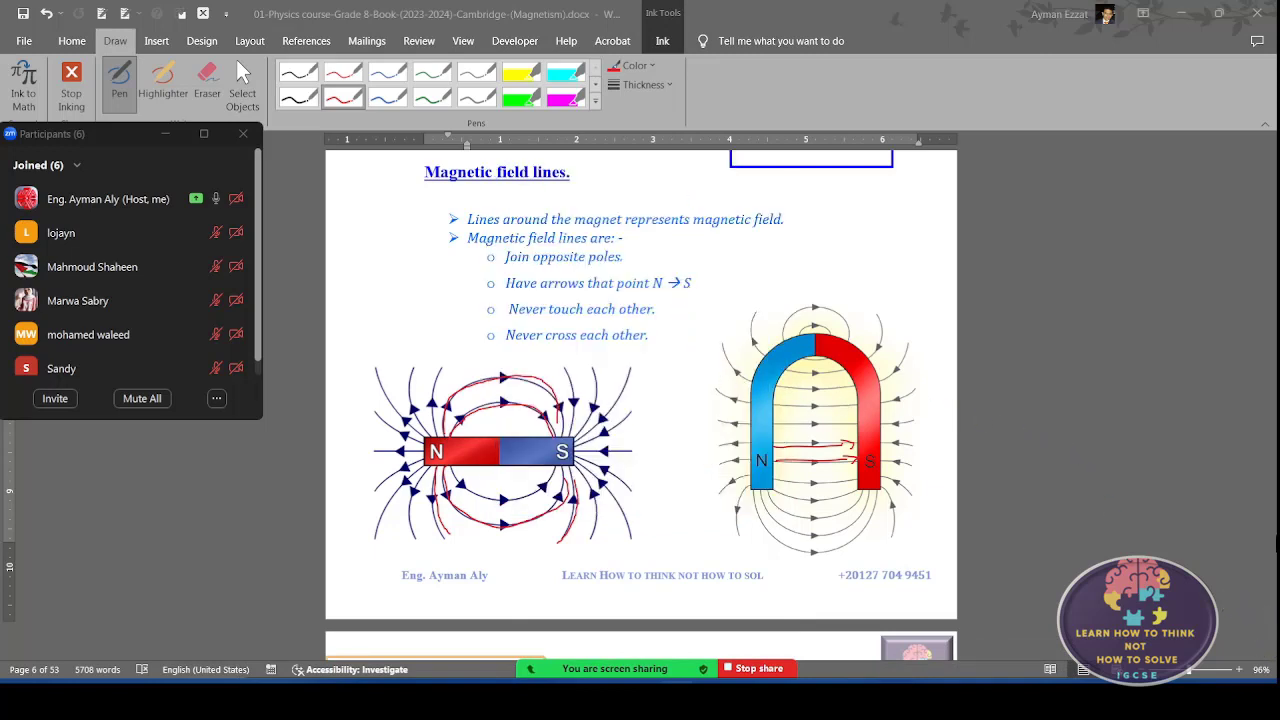
- Scroll to Magnetic field interacting and trace three red field lines between the attracting poles
left_click(1185, 446)
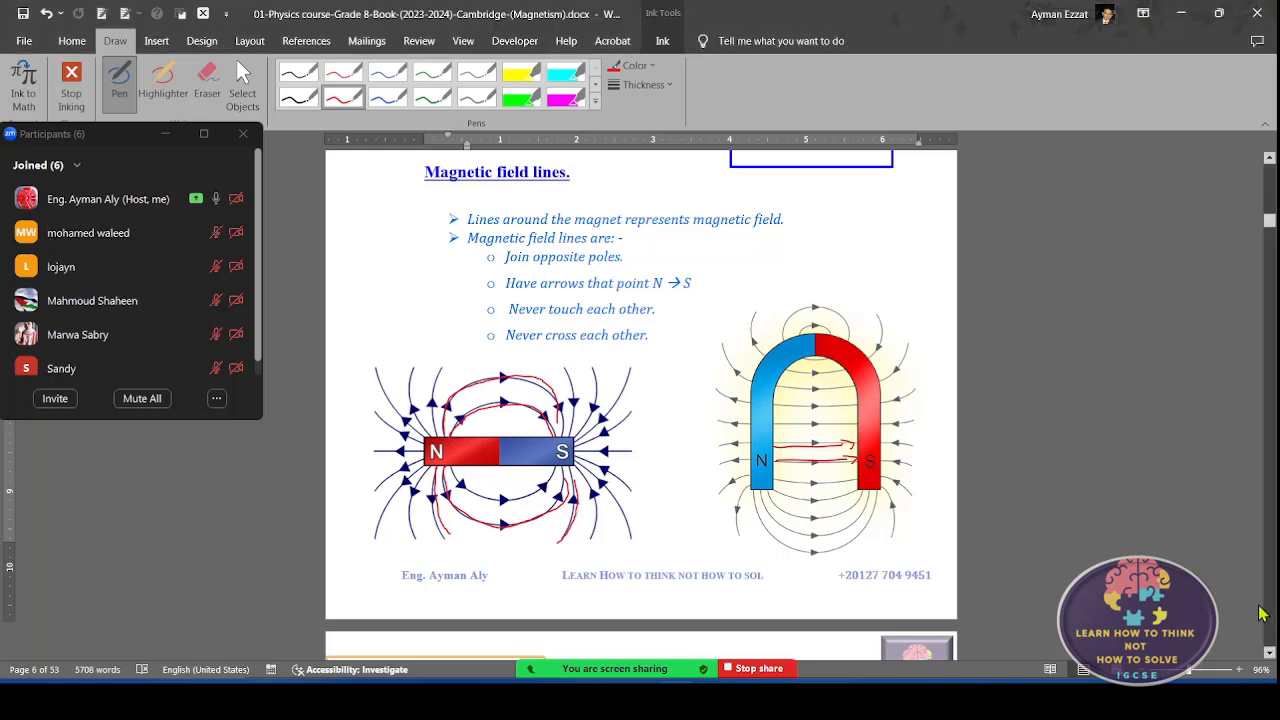
left_click(1270, 652)
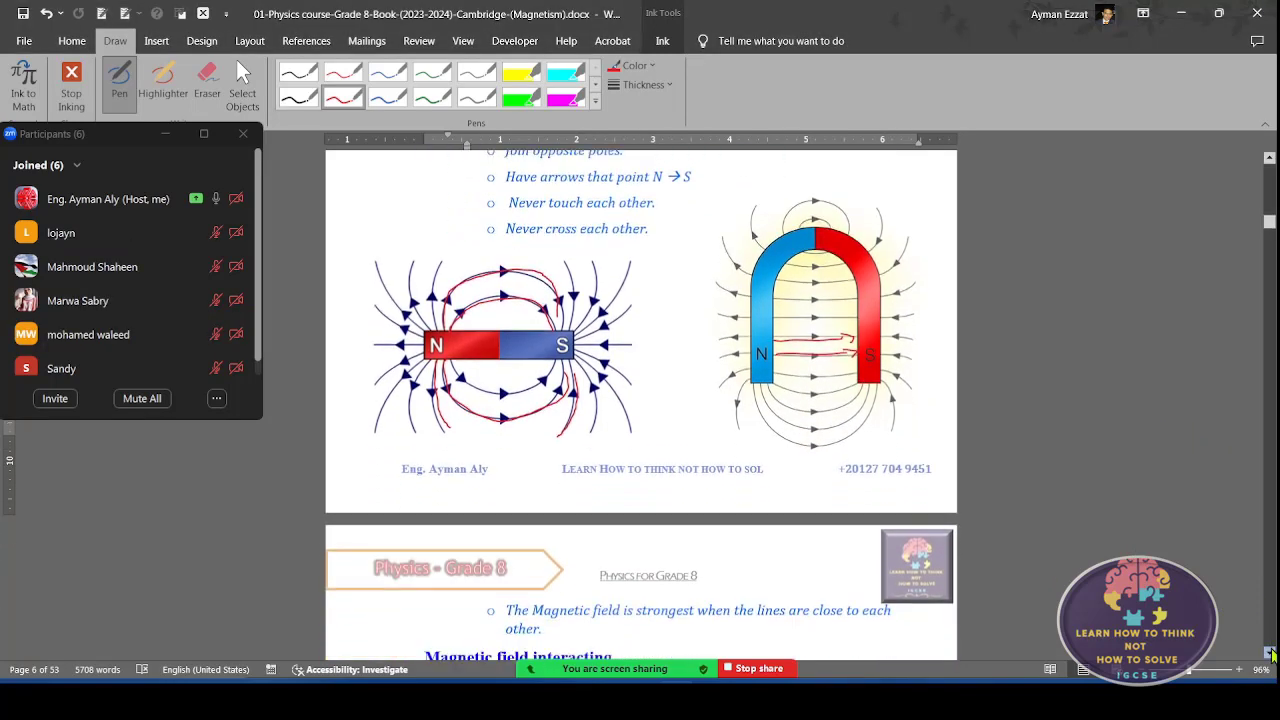
scroll(1270, 652, "down", 2)
scroll(1270, 652, "down", 2)
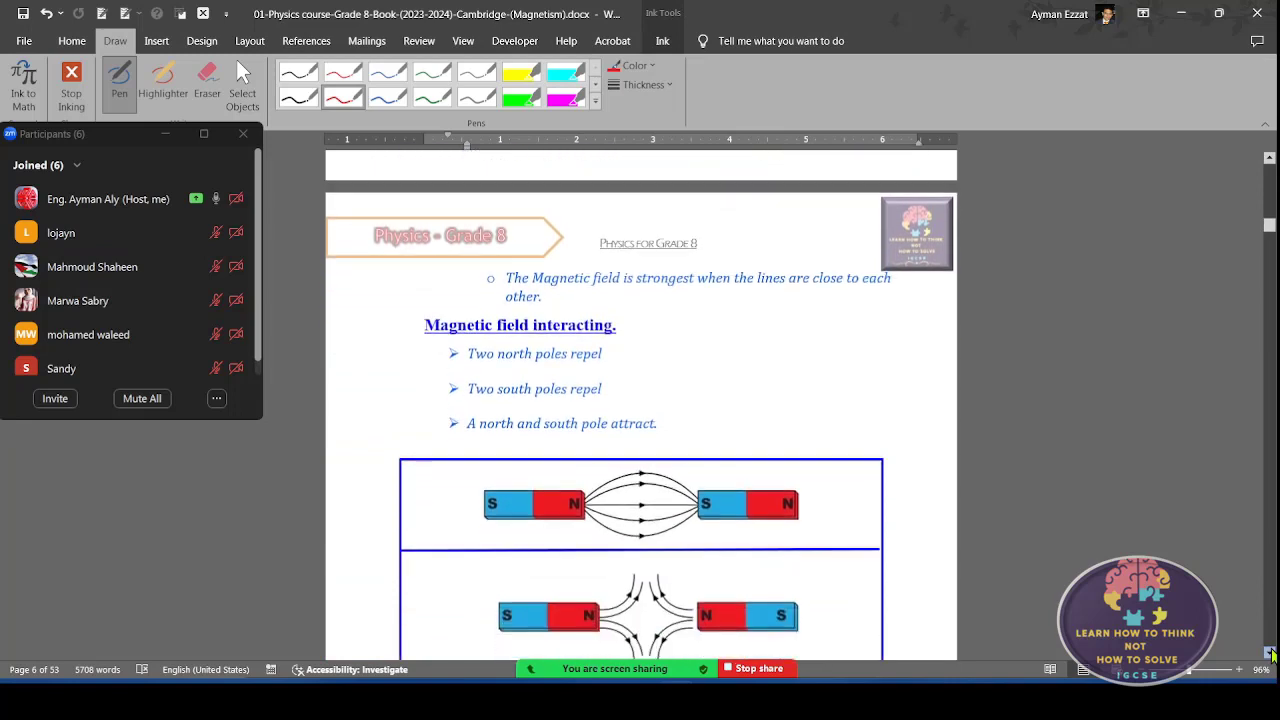
scroll(1270, 652, "down", 2)
scroll(1270, 652, "down", 2)
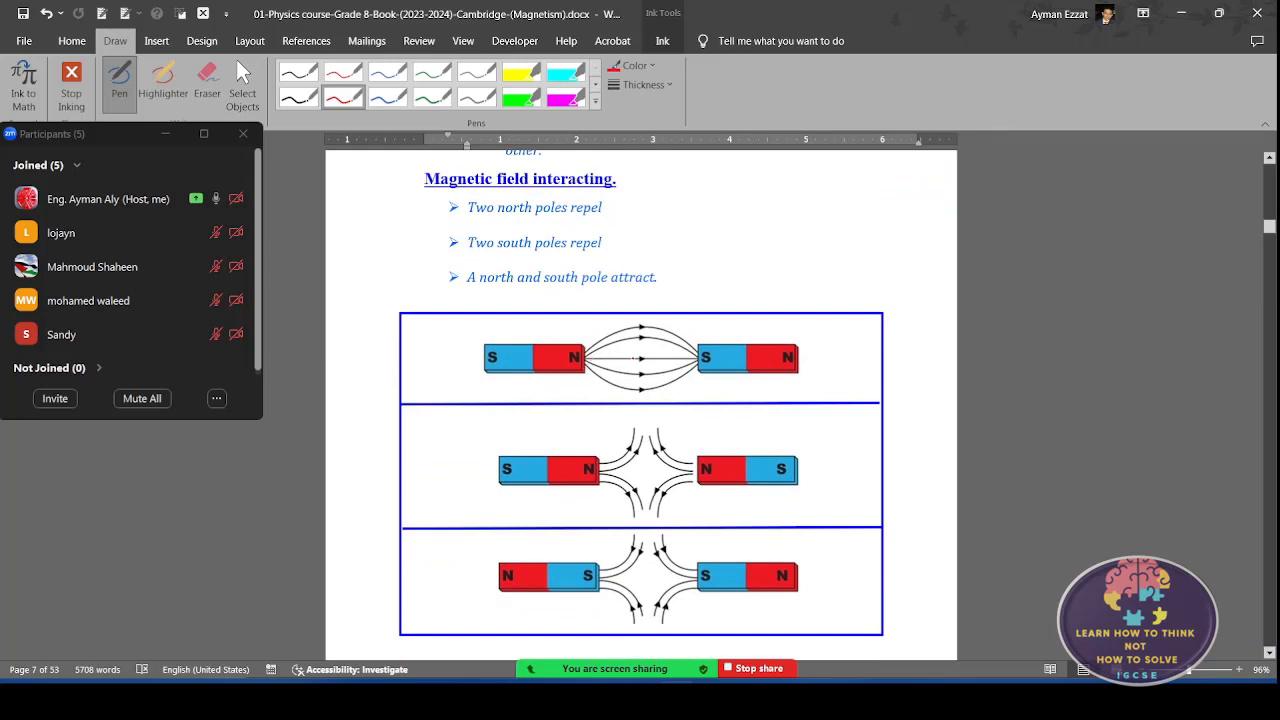
mouse_move(590, 357)
left_mouse_down()
mouse_move(690, 357)
mouse_move(680, 363)
left_mouse_up()
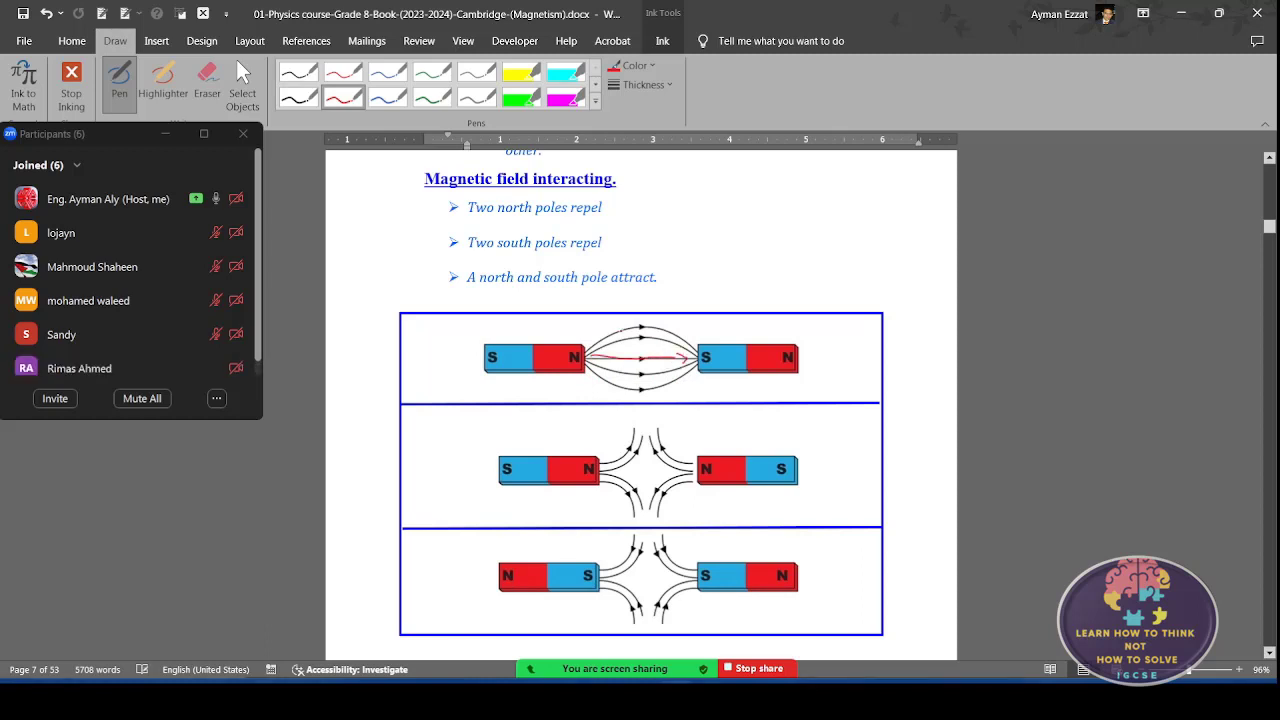
left_click_drag(586, 350, 690, 348)
left_click_drag(588, 364, 662, 389)
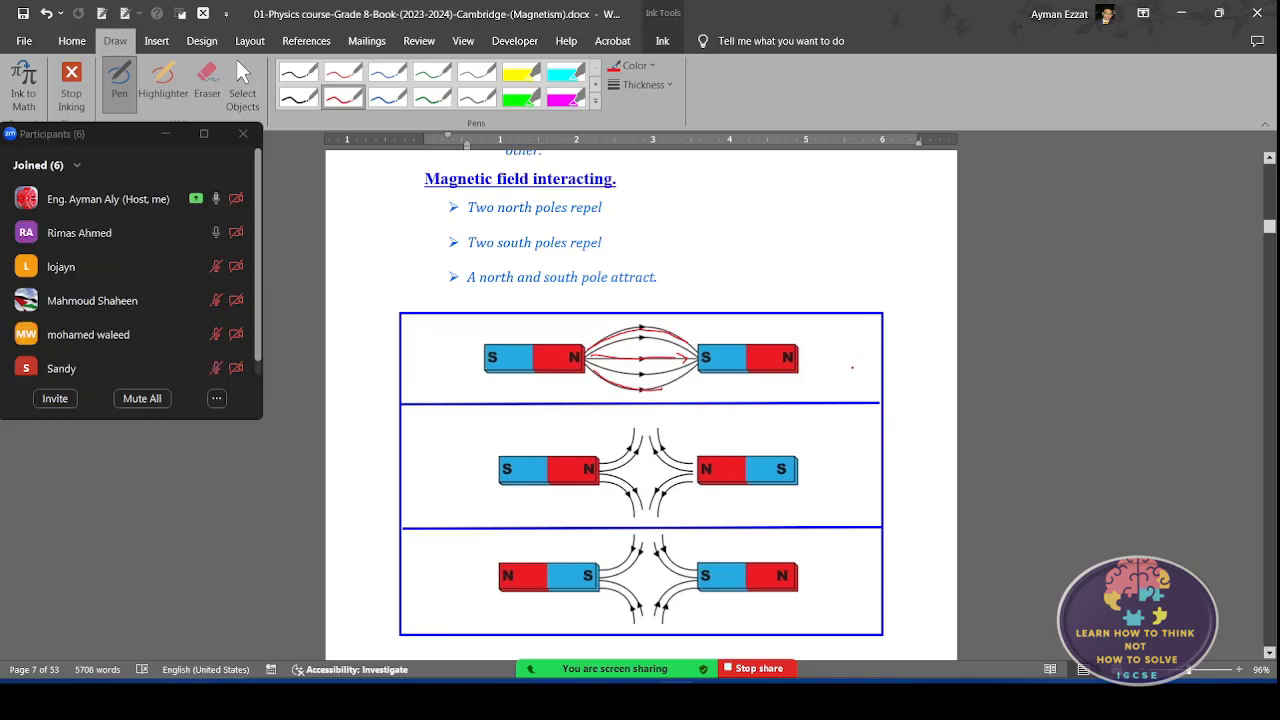
- Handwrite 'attraction' in red beside the top magnet pair
mouse_move(846, 356)
left_mouse_down()
mouse_move(858, 372)
mouse_move(866, 360)
mouse_move(896, 373)
left_mouse_up()
mouse_move(910, 360)
left_mouse_down()
mouse_move(902, 373)
mouse_move(915, 373)
left_mouse_up()
left_click_drag(906, 360, 926, 373)
left_click(927, 356)
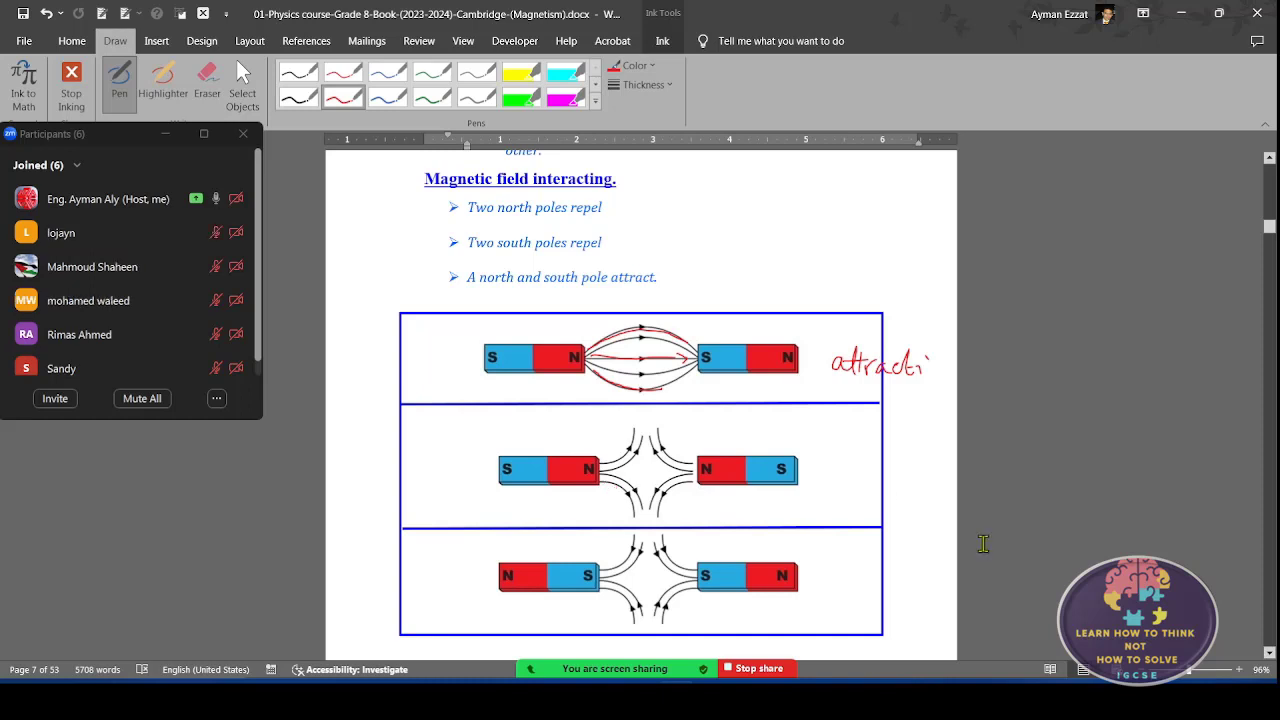
- Bring the lower magnet pairs into view and trace two field lines leaving the left N pole
left_click(1269, 653)
left_click(1269, 653)
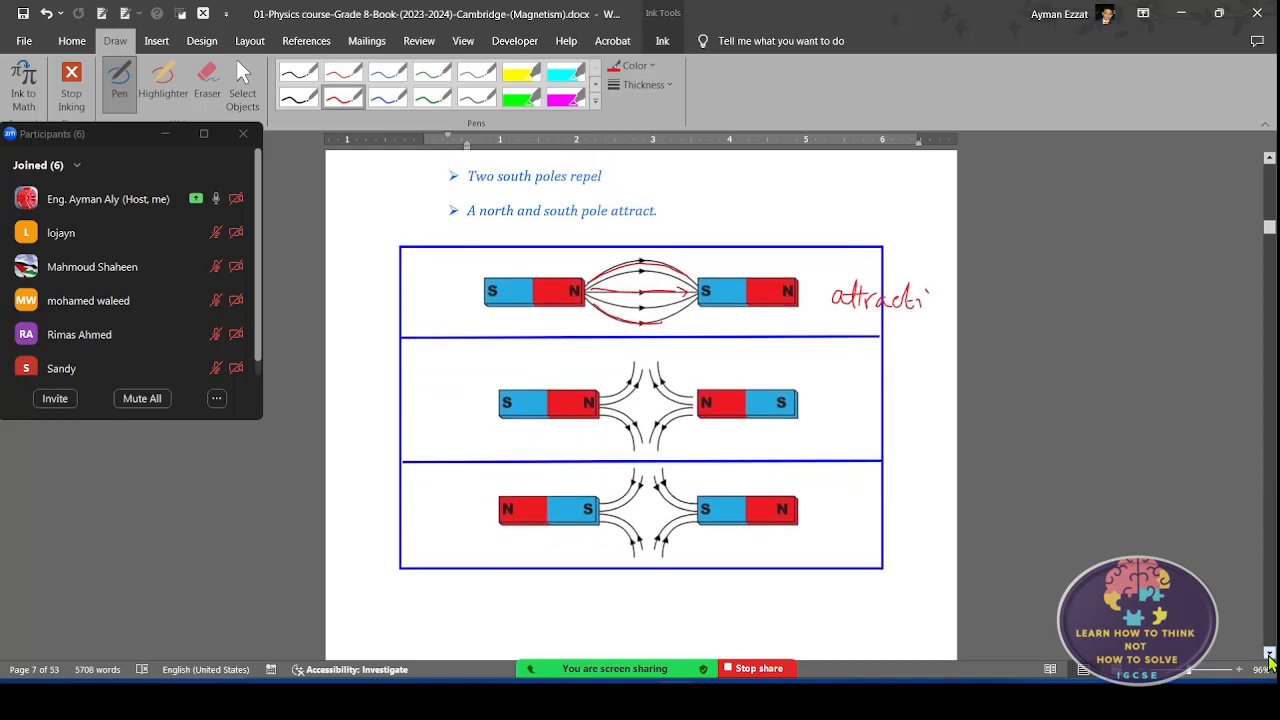
left_click(1269, 653)
left_click(1269, 653)
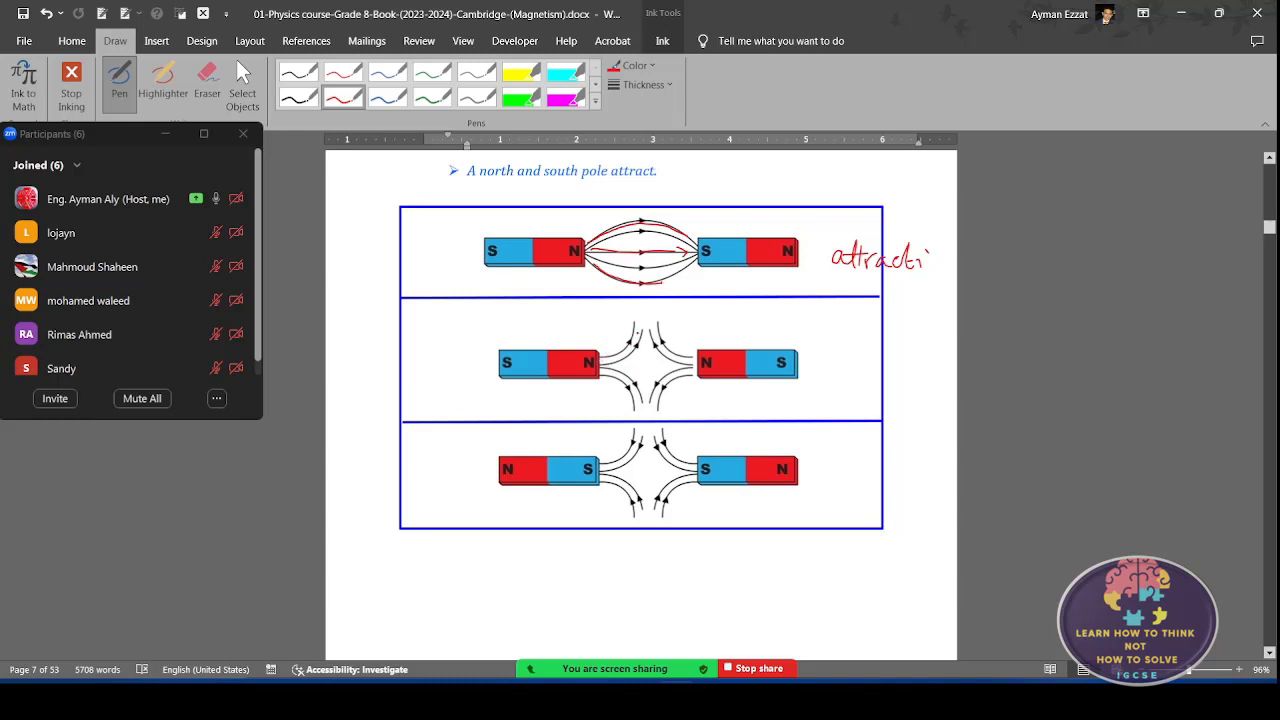
left_click_drag(600, 360, 640, 326)
left_click_drag(610, 470, 652, 440)
- Draw outward push-apart arrows over and under both like-pole magnet pairs
left_click_drag(706, 437, 769, 433)
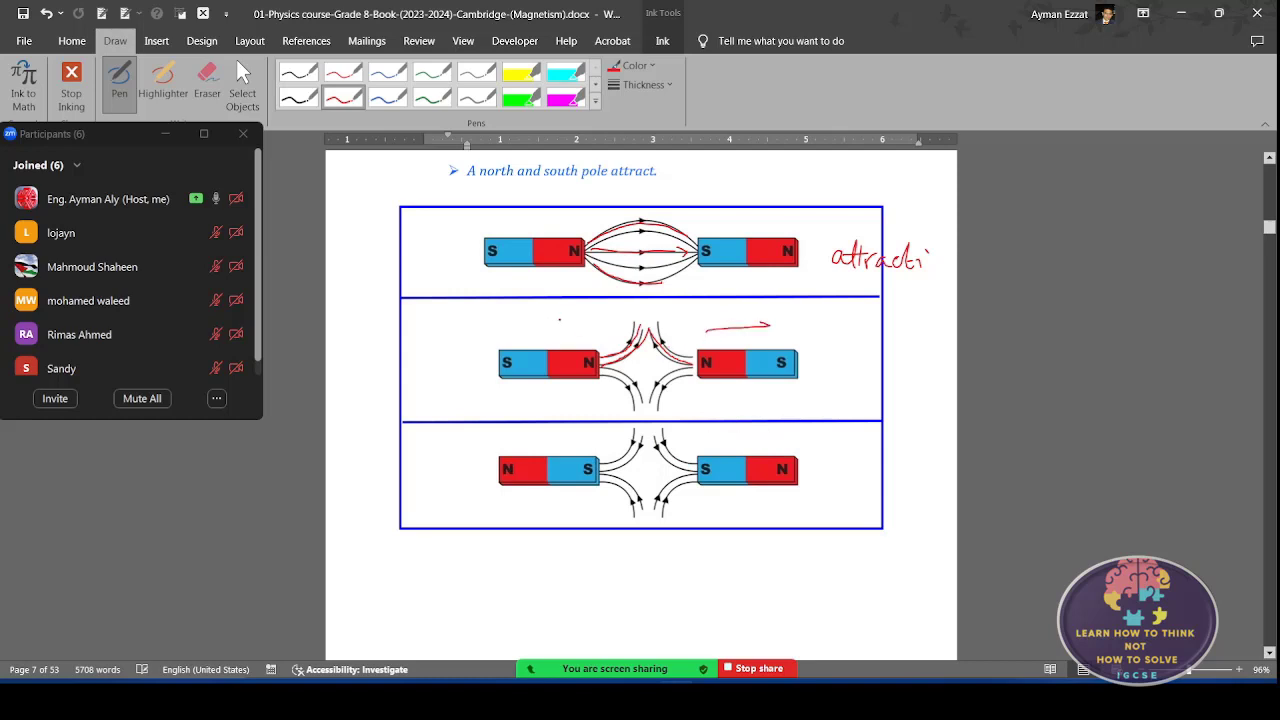
mouse_move(586, 434)
left_mouse_down()
mouse_move(514, 431)
mouse_move(536, 423)
left_mouse_up()
left_click_drag(595, 503, 538, 505)
left_click_drag(729, 503, 798, 503)
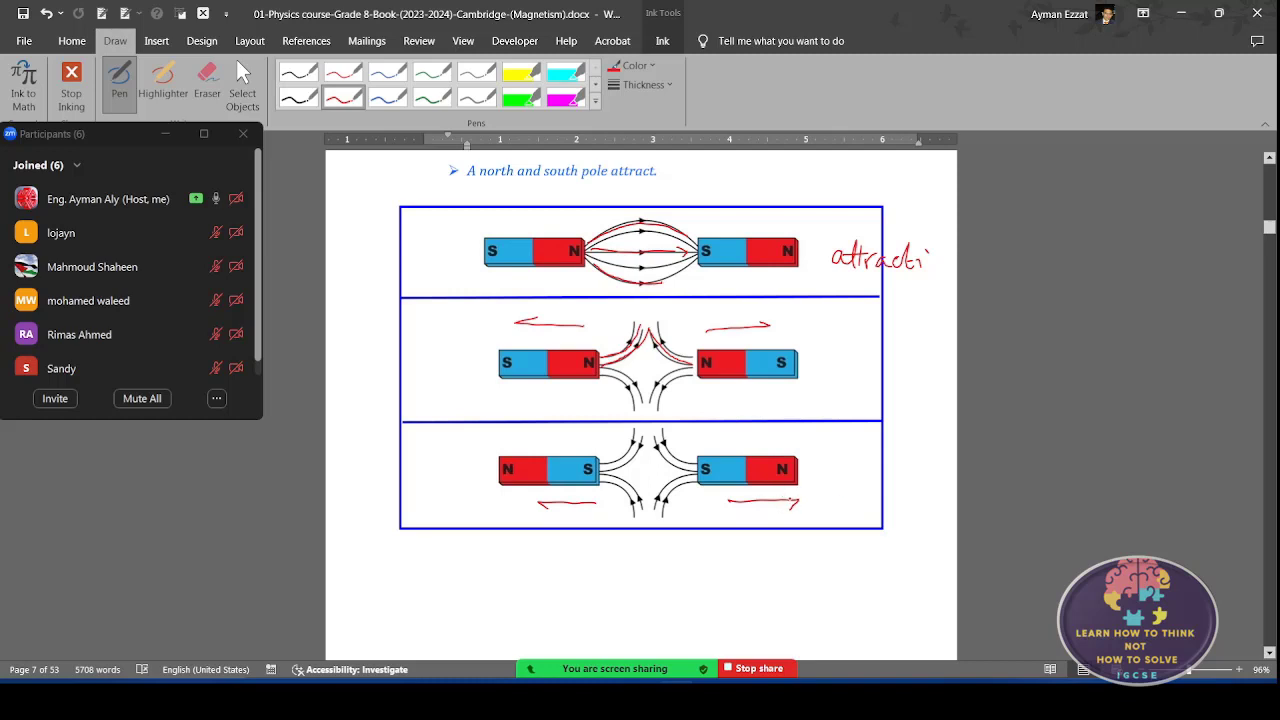
- Step down to The Earth's Magnetic Field section showing Earth's field lines and spin axis
left_click(1269, 655)
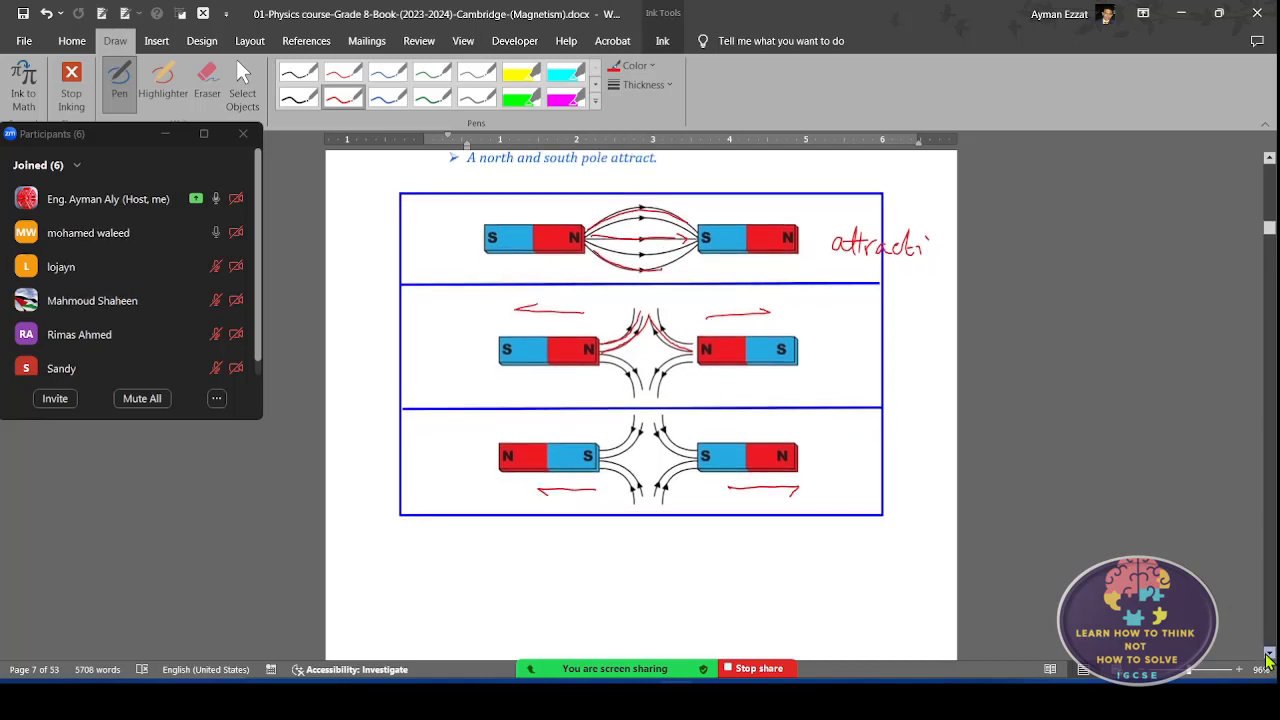
left_click_drag(1269, 655, 1268, 660)
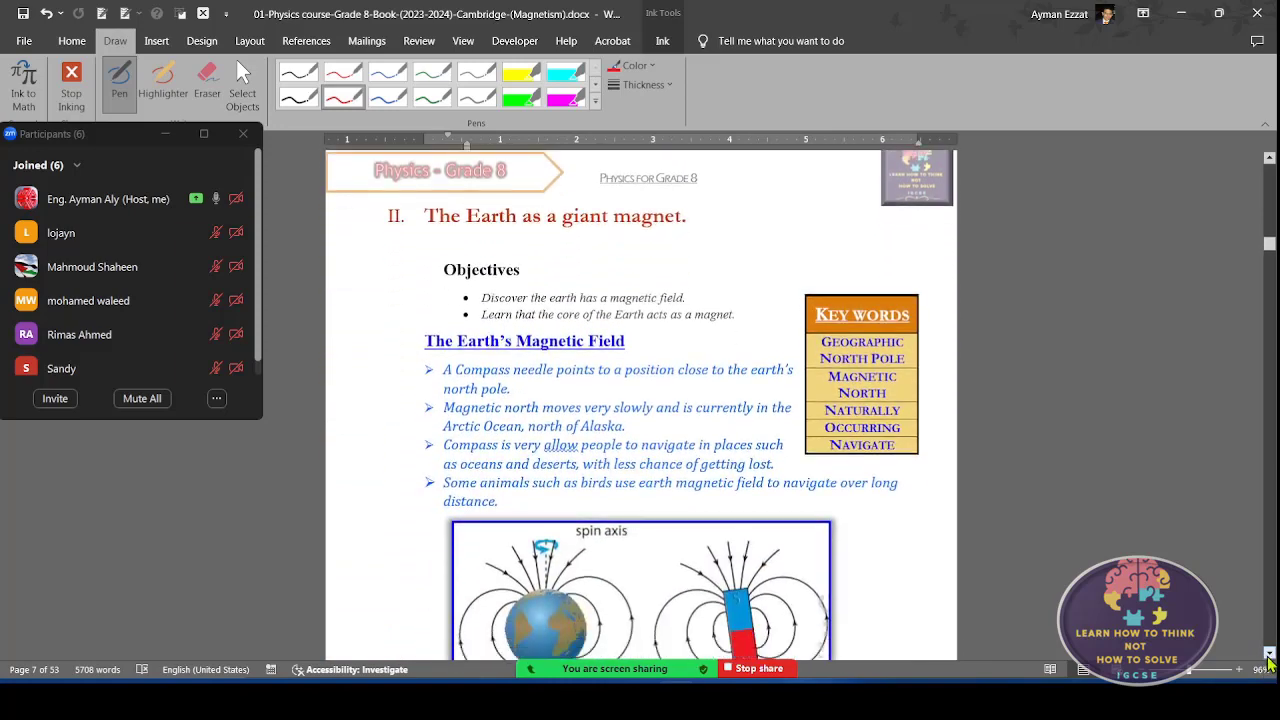
left_click(1268, 652)
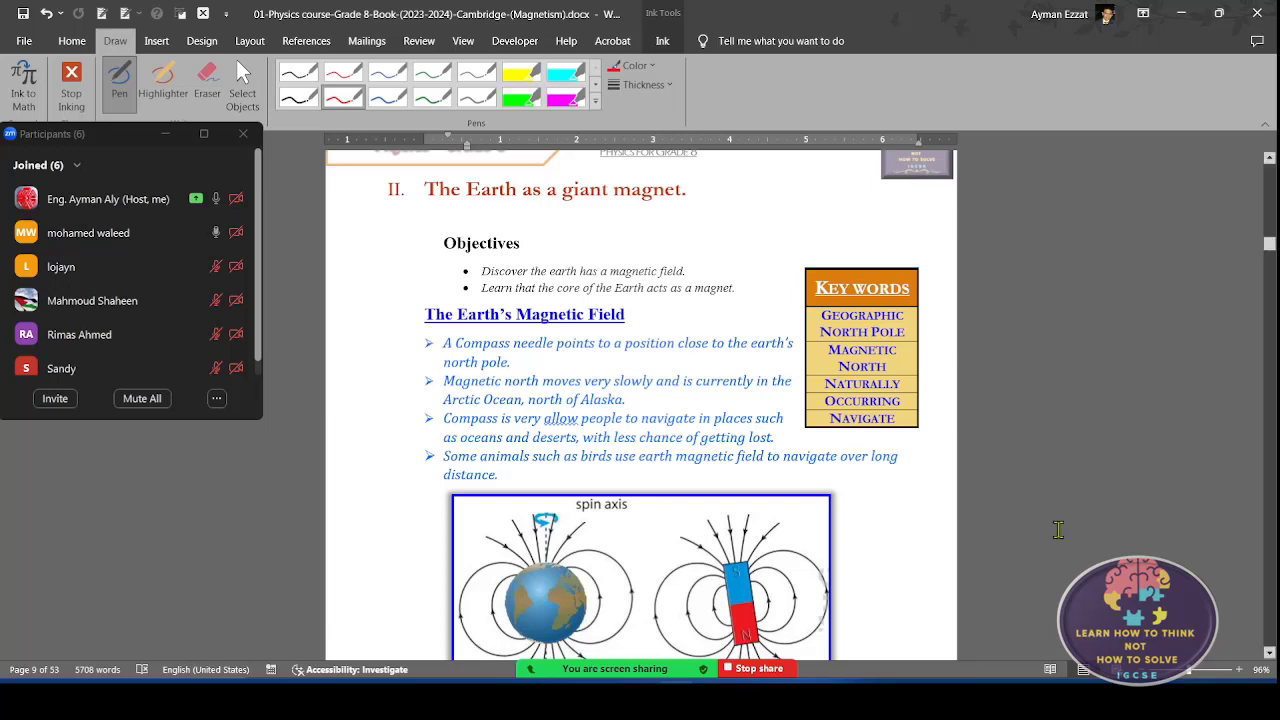
left_click(1269, 653)
left_click(1269, 653)
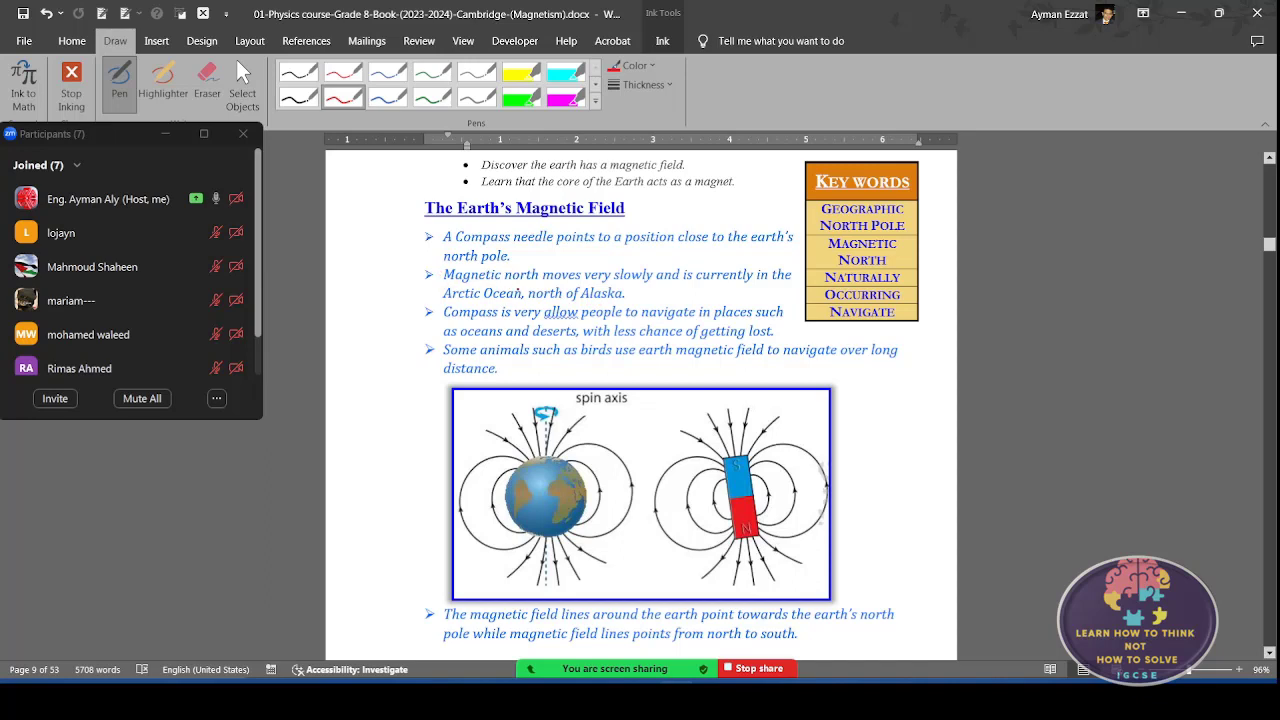
- Underline "Magnetic north" and "Arctic Ocean" with a single red ink stroke
left_click_drag(448, 283, 524, 287)
- Cover both lines of the third bullet, about compasses helping people navigate, with magenta highlighter
left_click(562, 97)
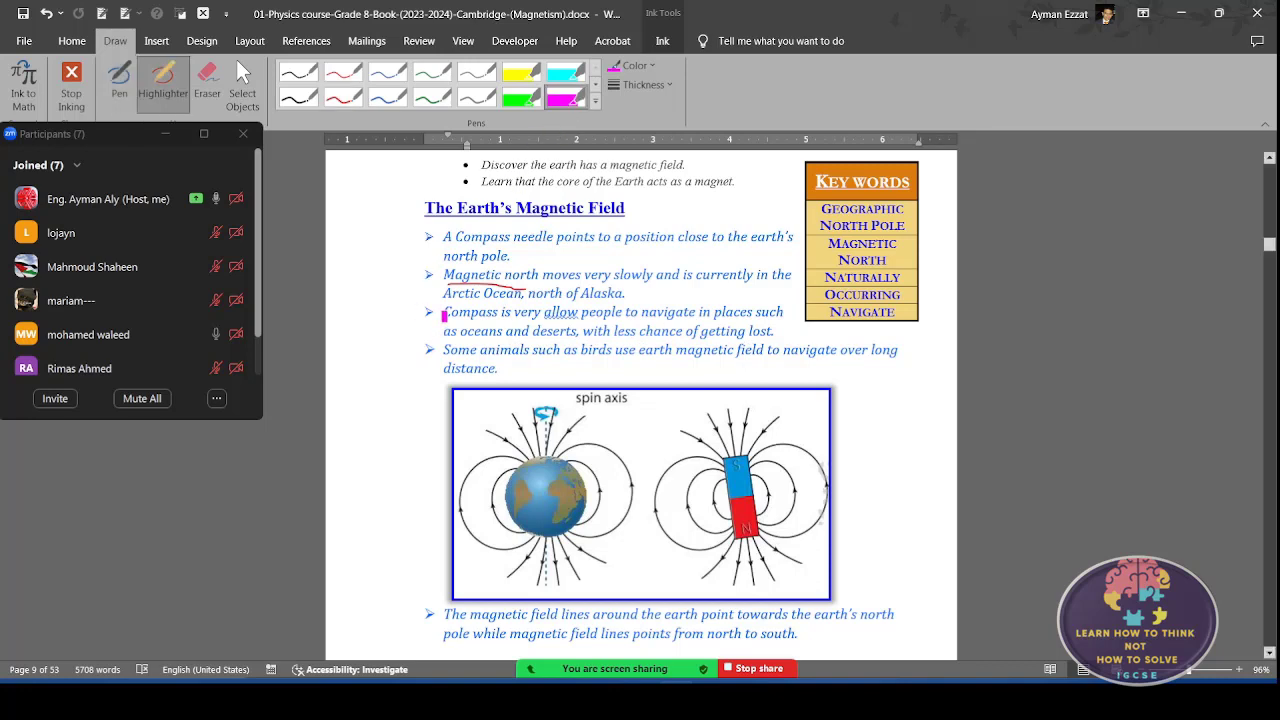
left_click_drag(443, 315, 785, 312)
left_click_drag(443, 332, 750, 334)
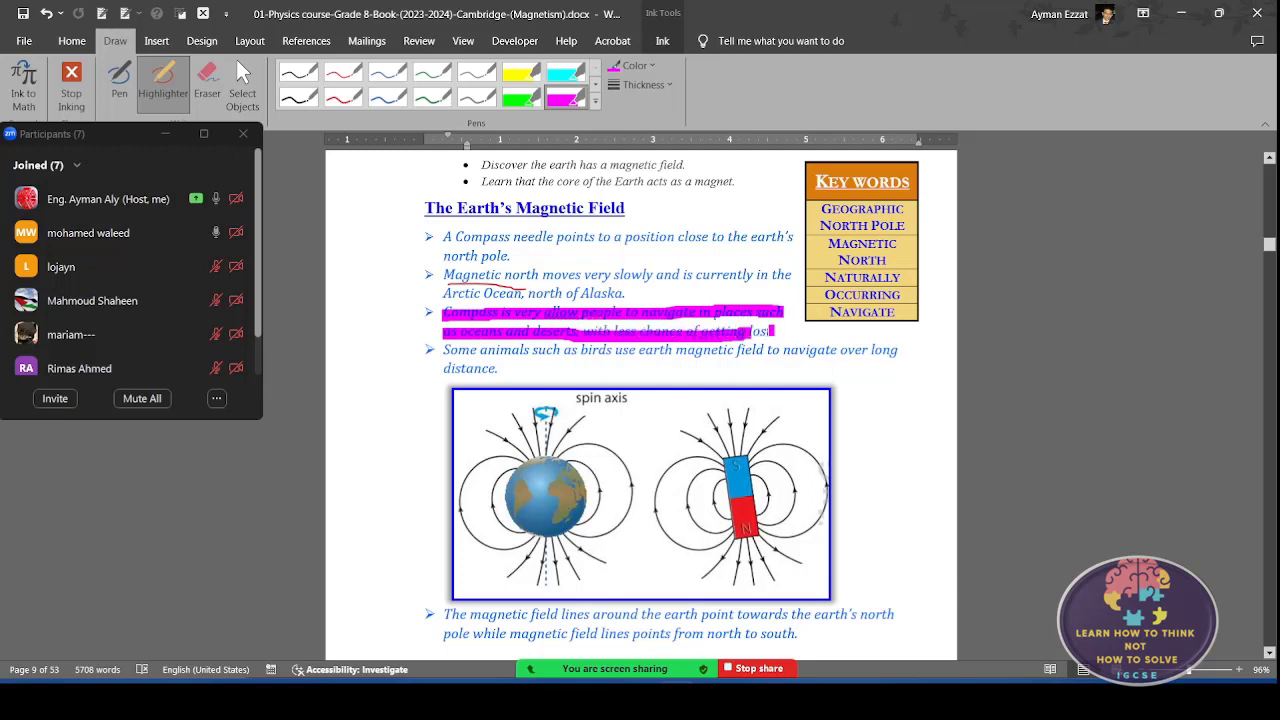
left_click_drag(770, 330, 772, 330)
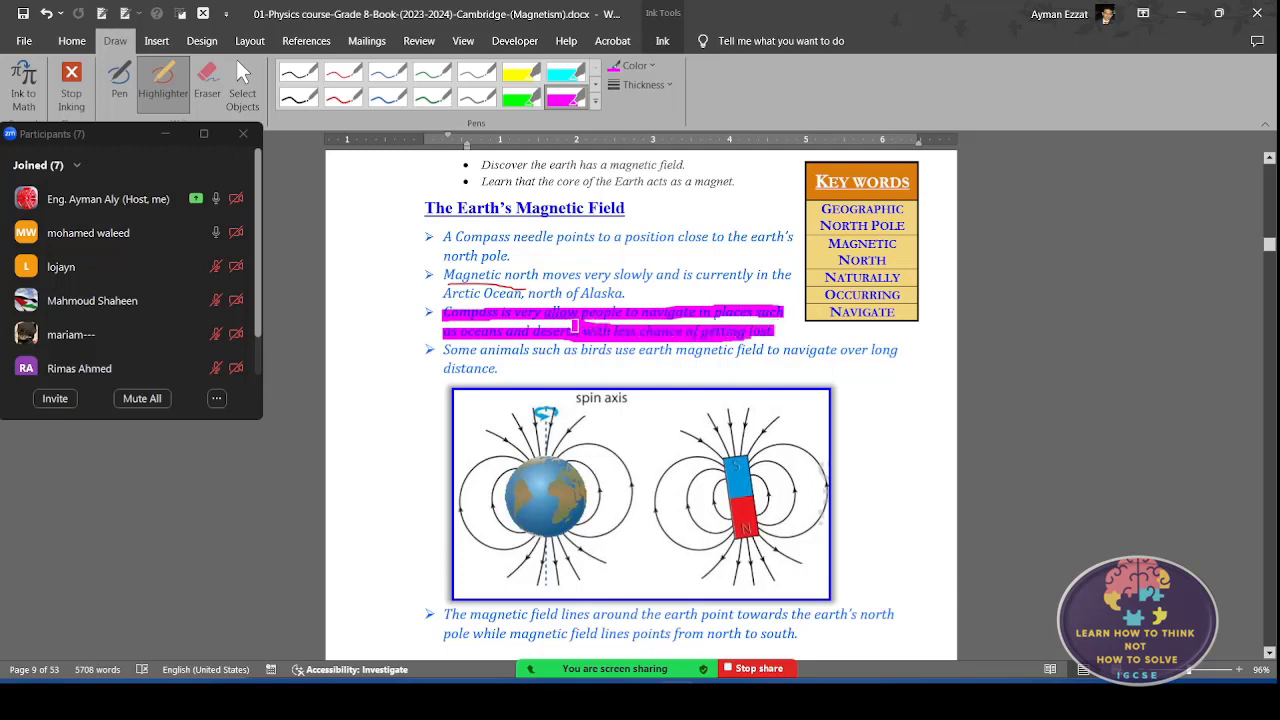
left_click_drag(575, 325, 448, 320)
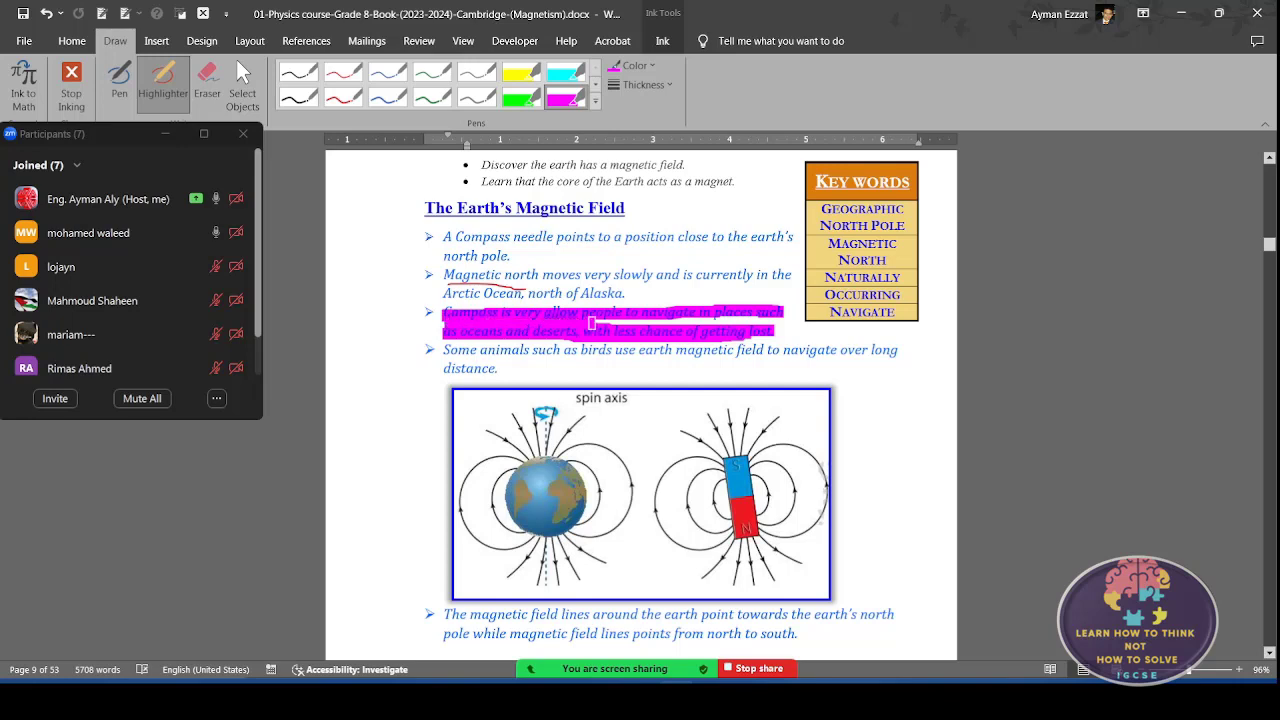
left_click_drag(592, 322, 732, 322)
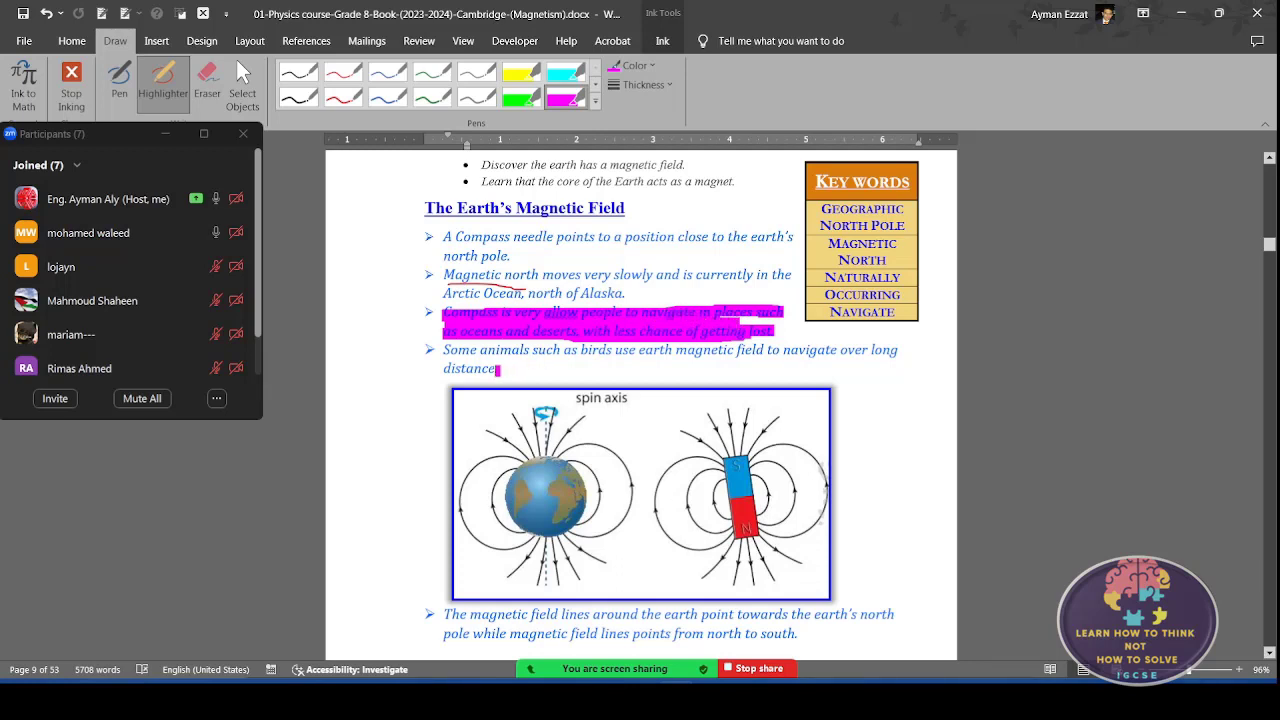
left_click(343, 97)
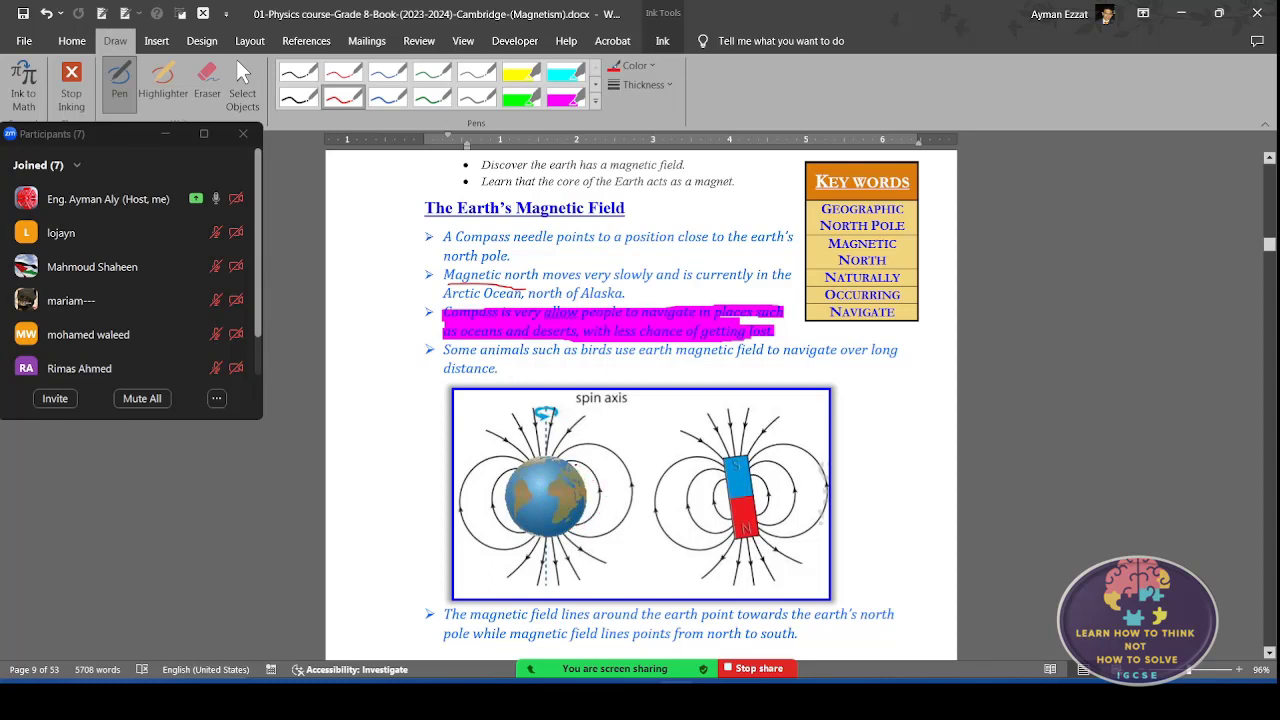
- Draw red field lines around the Earth and bar magnet, circle the magnet's S end, and label Earth's N and S poles
mouse_move(575, 464)
left_mouse_down()
mouse_move(572, 524)
mouse_move(606, 495)
left_mouse_up()
mouse_move(505, 478)
left_mouse_down()
mouse_move(528, 532)
mouse_move(503, 509)
left_mouse_up()
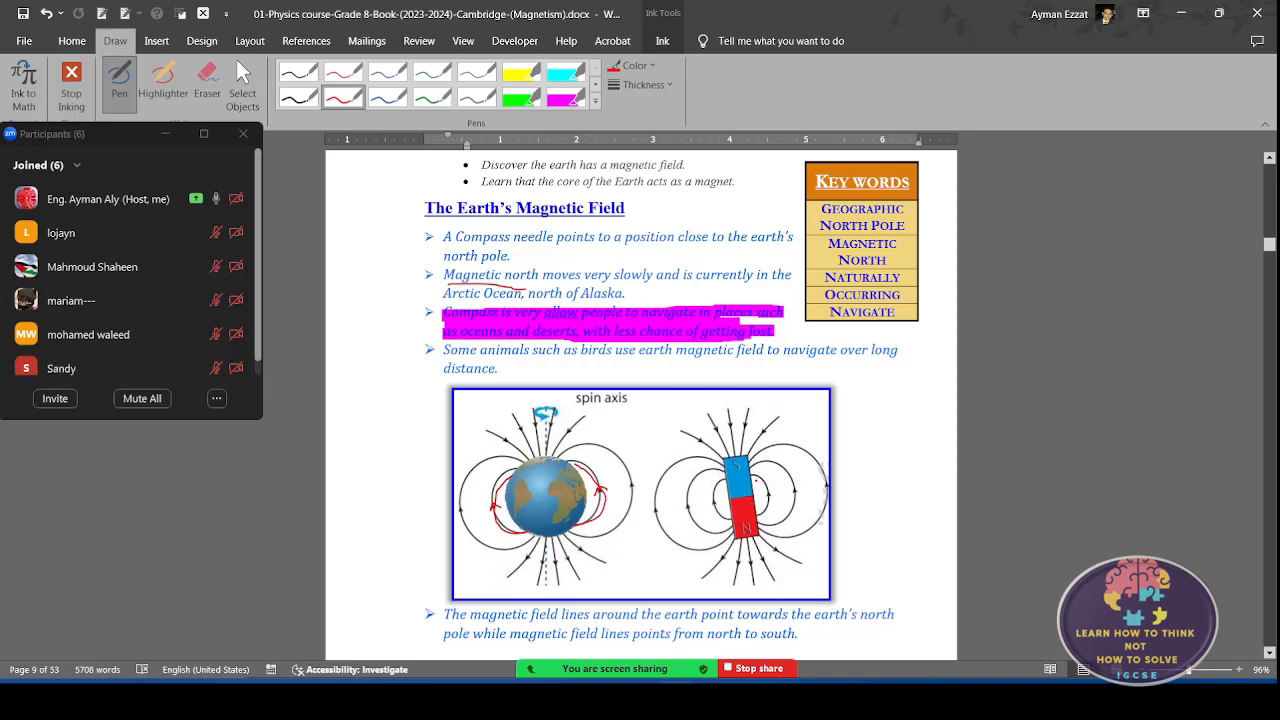
mouse_move(757, 481)
left_mouse_down()
mouse_move(762, 511)
mouse_move(742, 518)
left_mouse_up()
left_click_drag(738, 448, 742, 451)
left_click_drag(498, 561, 494, 577)
left_click_drag(497, 458, 509, 446)
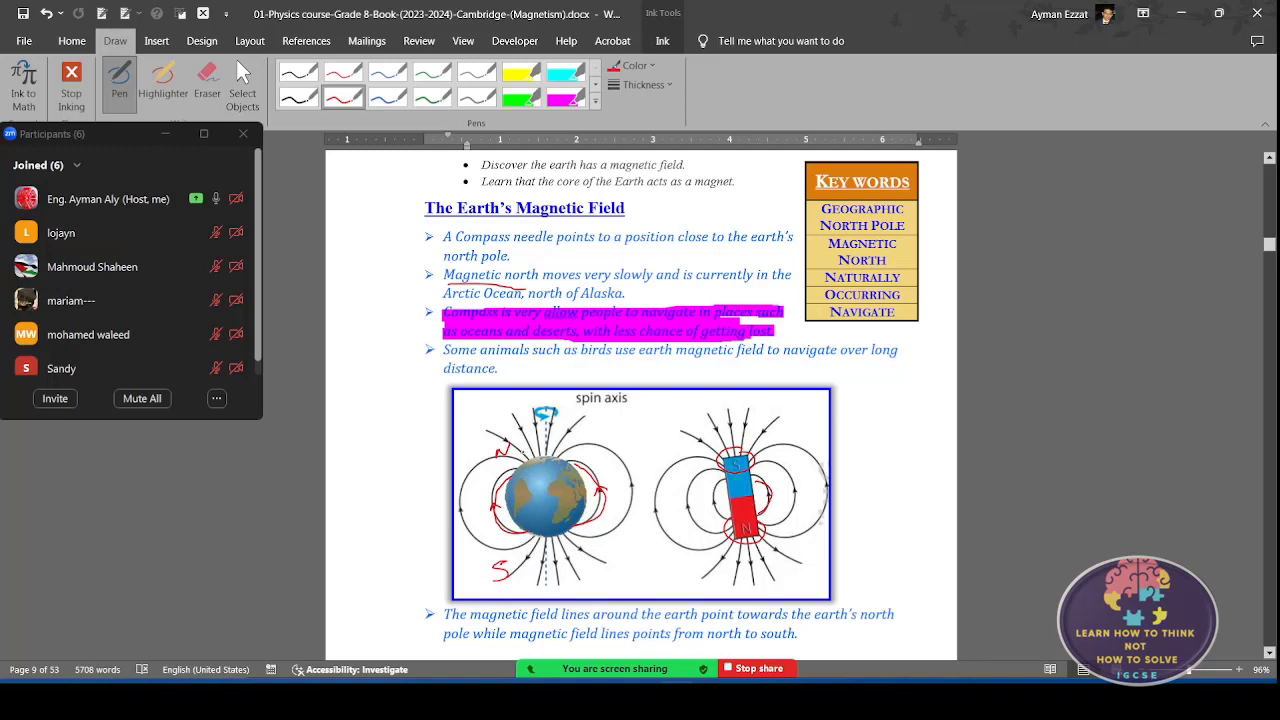
- Scroll down to the magnetic north and geographic pole bullets below the Earth diagram
left_click(1269, 652)
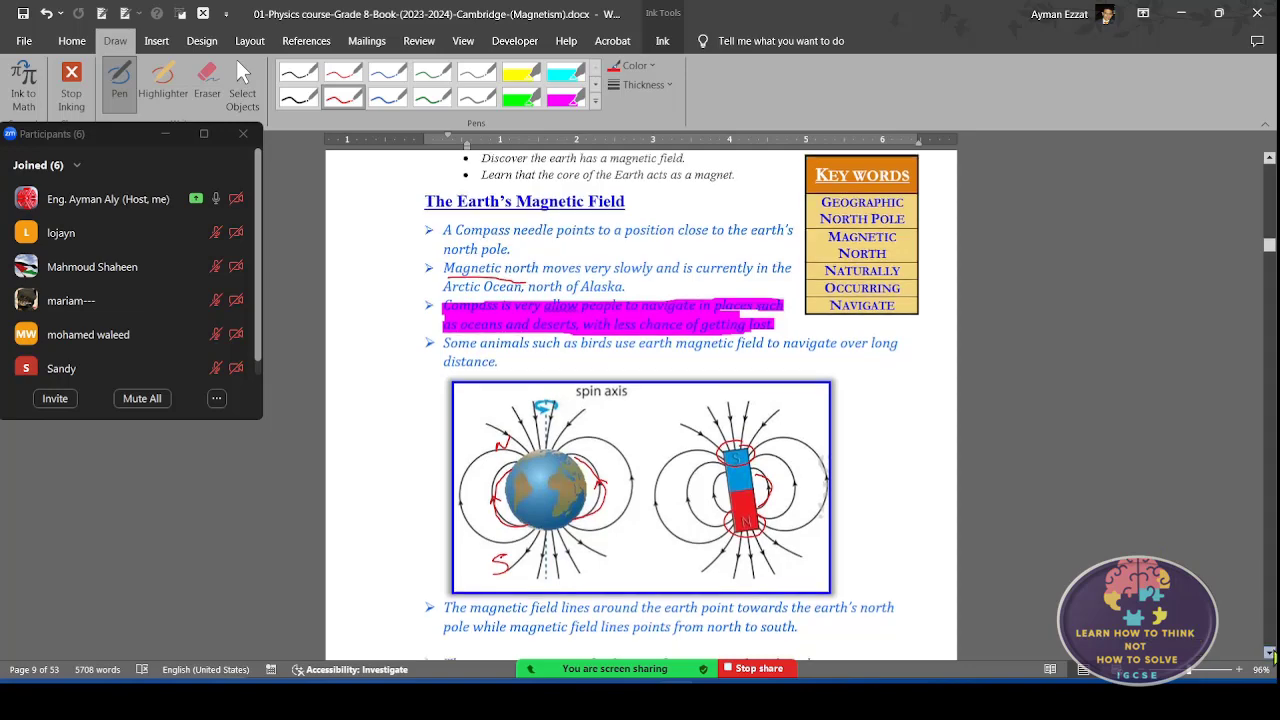
left_click_drag(1272, 655, 1272, 655)
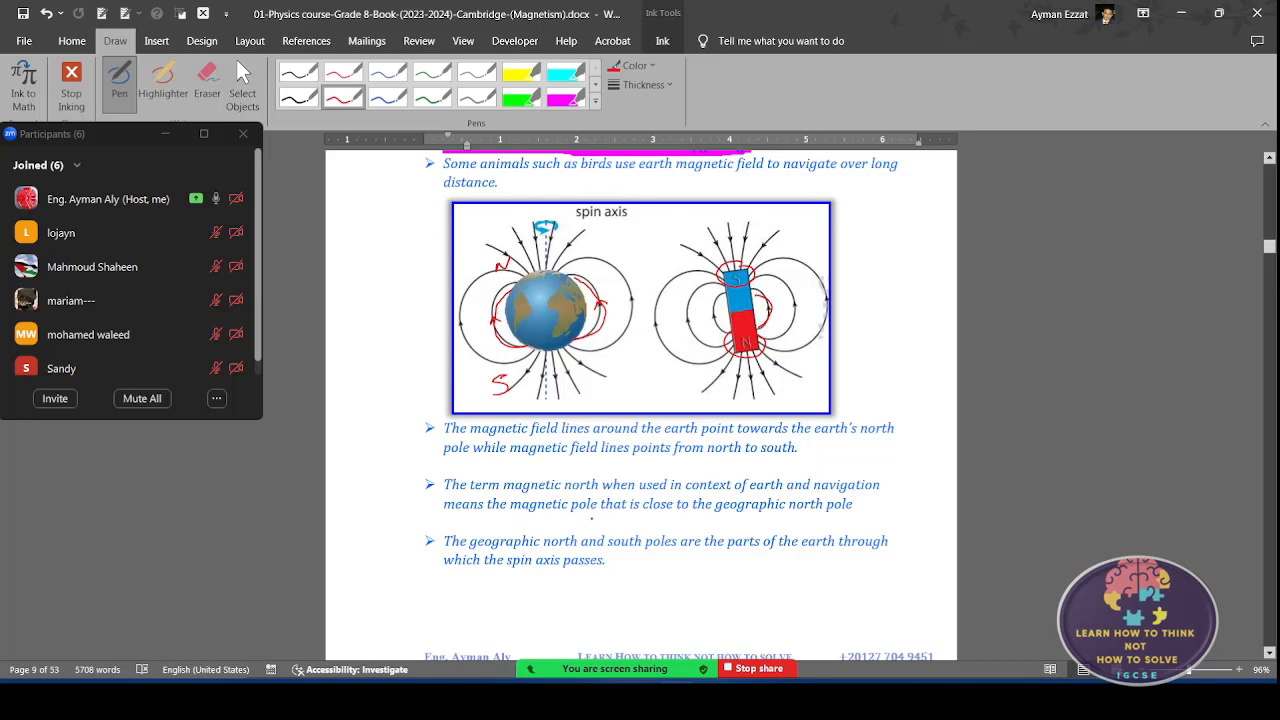
- Underline "magnetic pole", "geographic north pole" and "magnetic north" in red, and draw a circle beside the diagram
left_click_drag(592, 518, 512, 519)
left_click_drag(716, 518, 848, 518)
left_click_drag(505, 494, 598, 494)
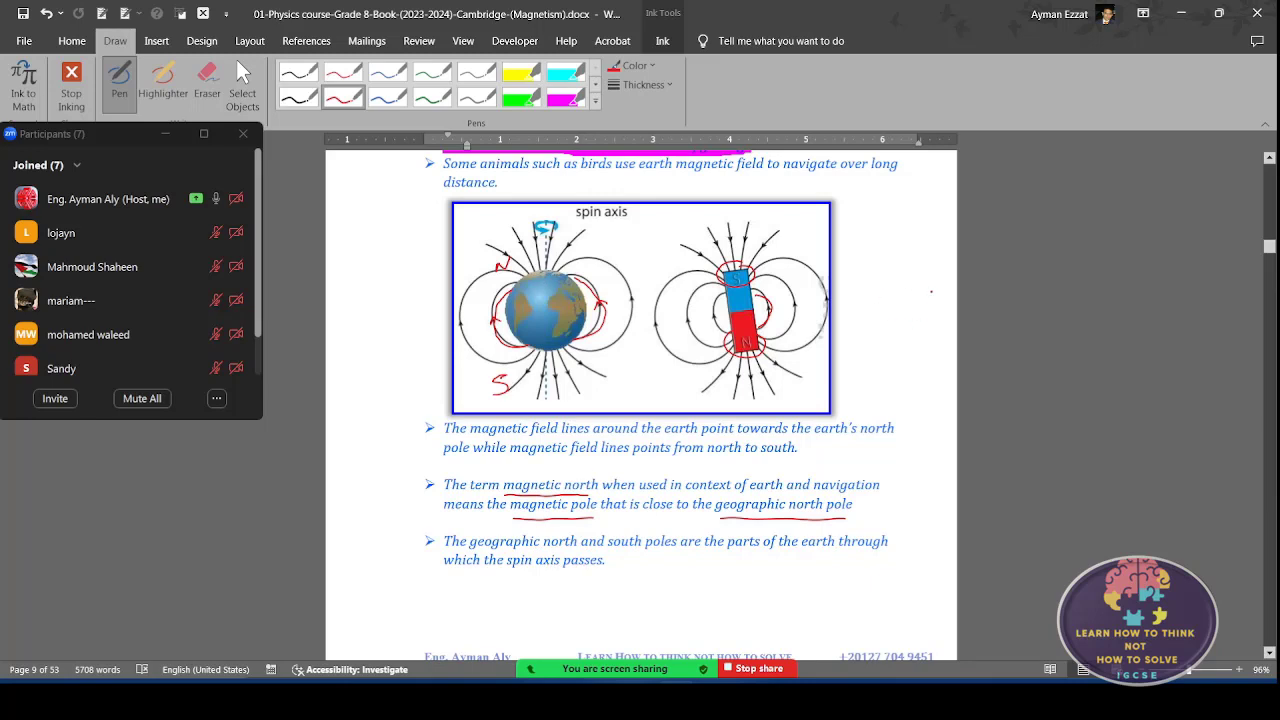
left_click_drag(931, 291, 890, 306)
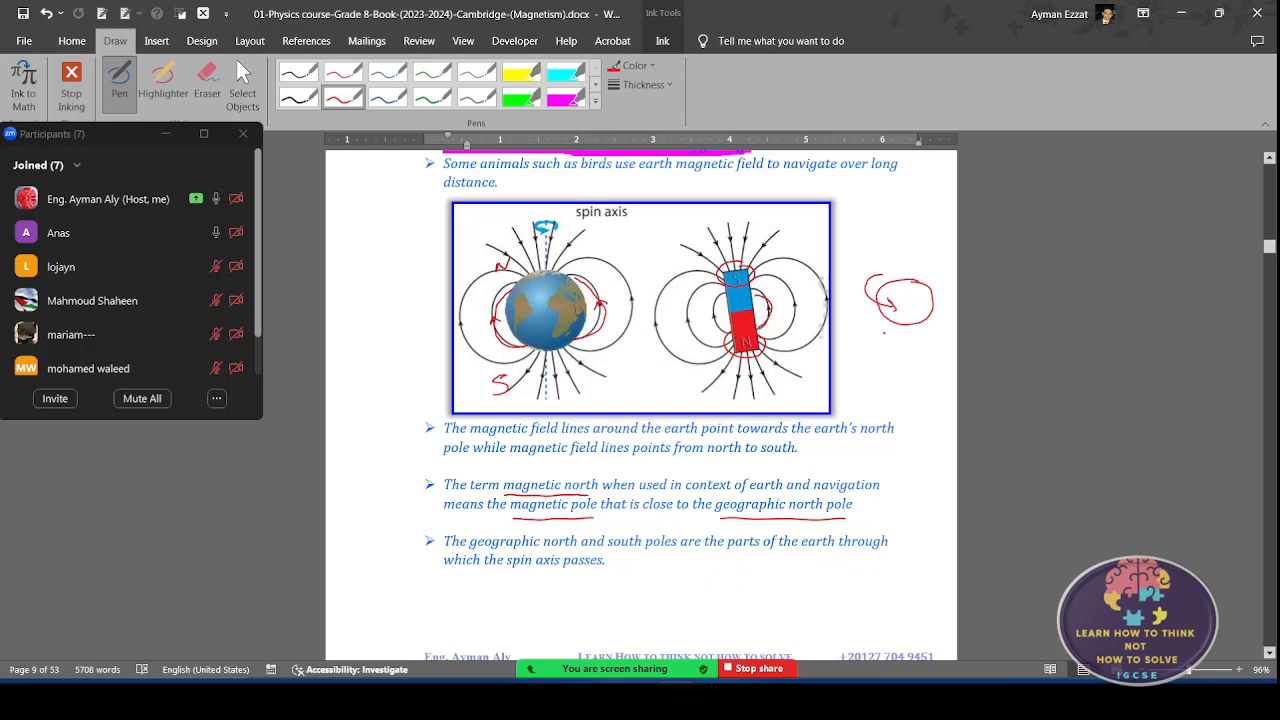
- Draw a tilted axis through the red circle, dot the poles, and label the lower pole S
left_click_drag(867, 358, 930, 250)
left_click_drag(908, 285, 945, 267)
left_click_drag(909, 336, 897, 350)
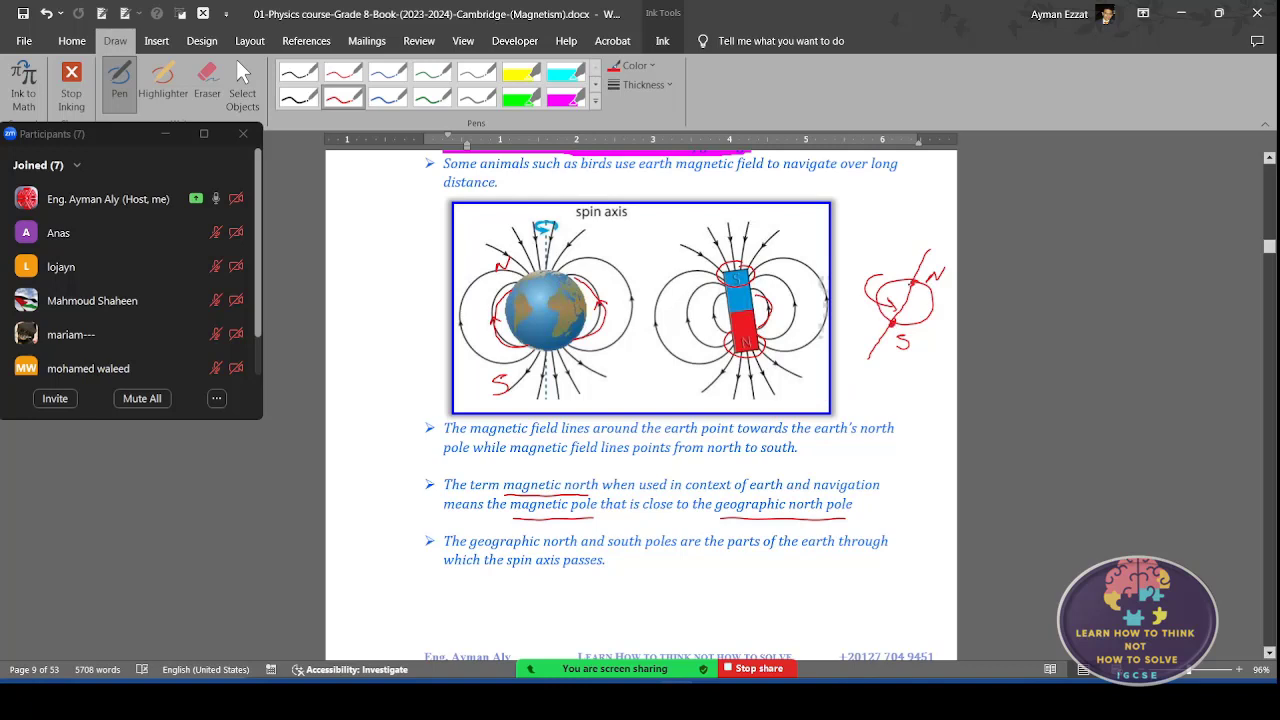
left_click(911, 284)
- Scroll down to the compass and aurora pictures and draw a red arrow pointing at the aurora's lights
left_click(1269, 652)
left_click_drag(1271, 655, 1272, 660)
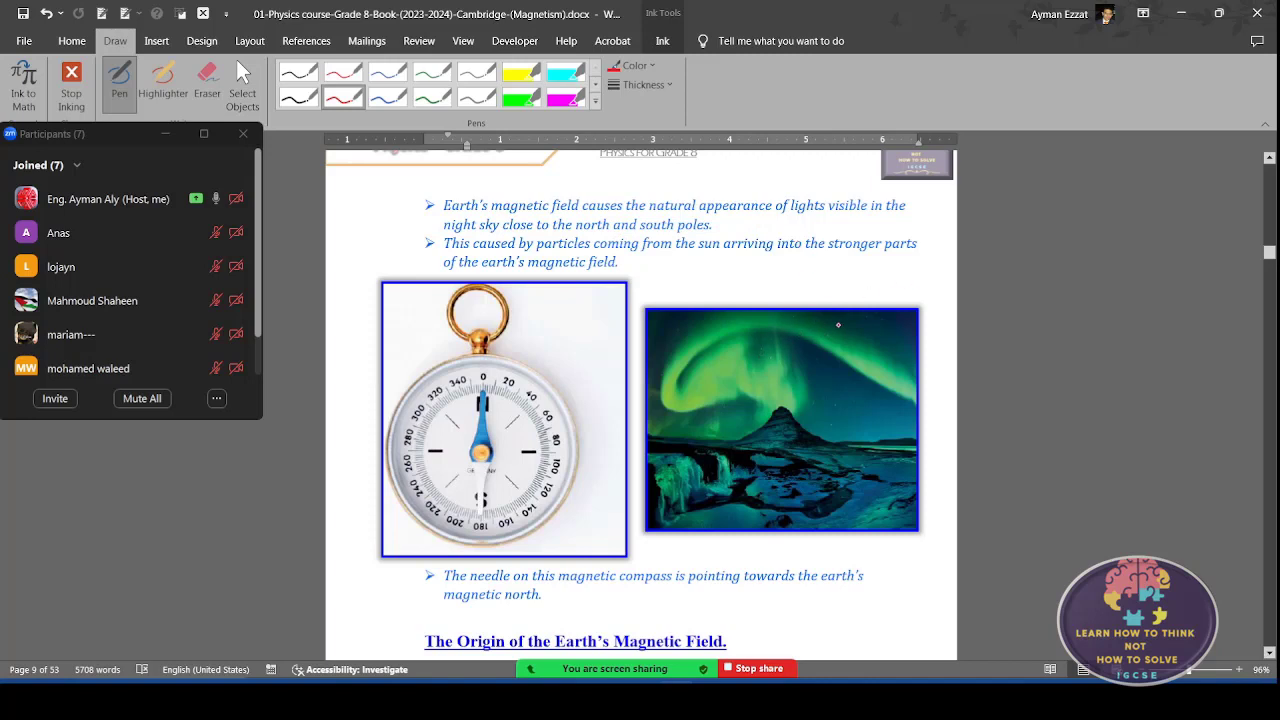
left_click_drag(912, 282, 824, 339)
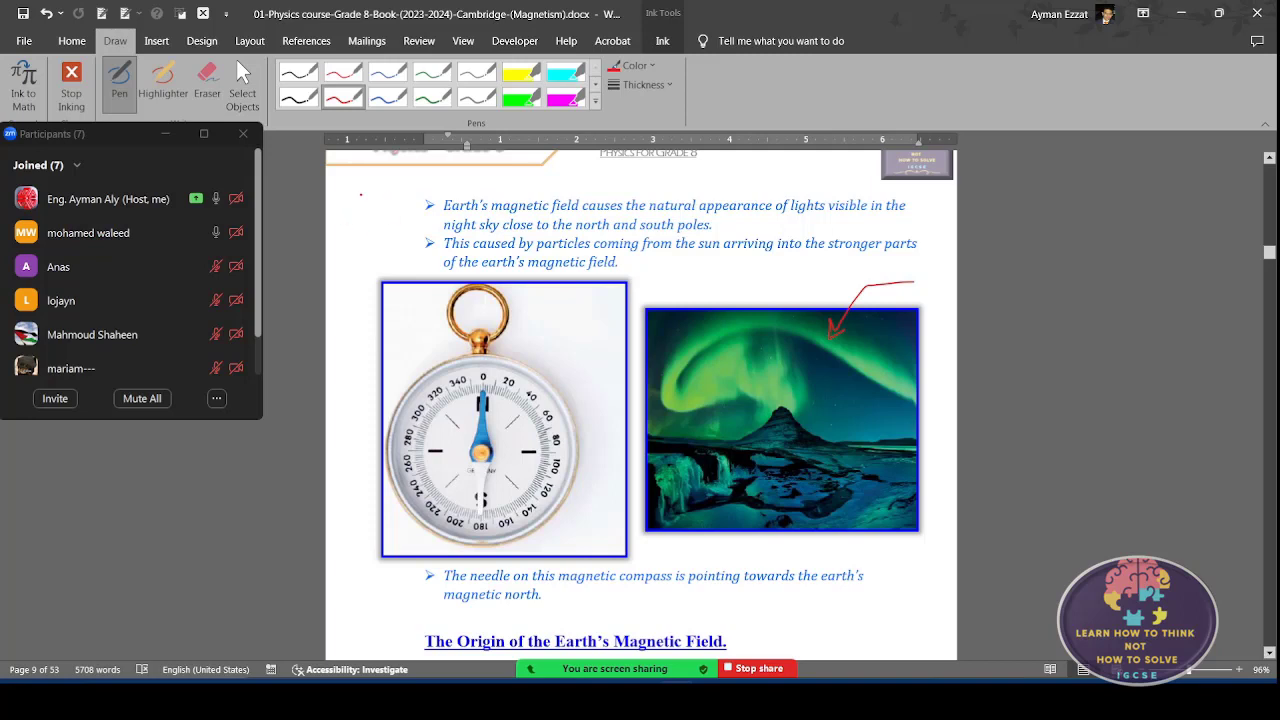
- Sketch a small red circle in the left margin with an axis line, pole dots and an S label
left_click_drag(361, 195, 362, 258)
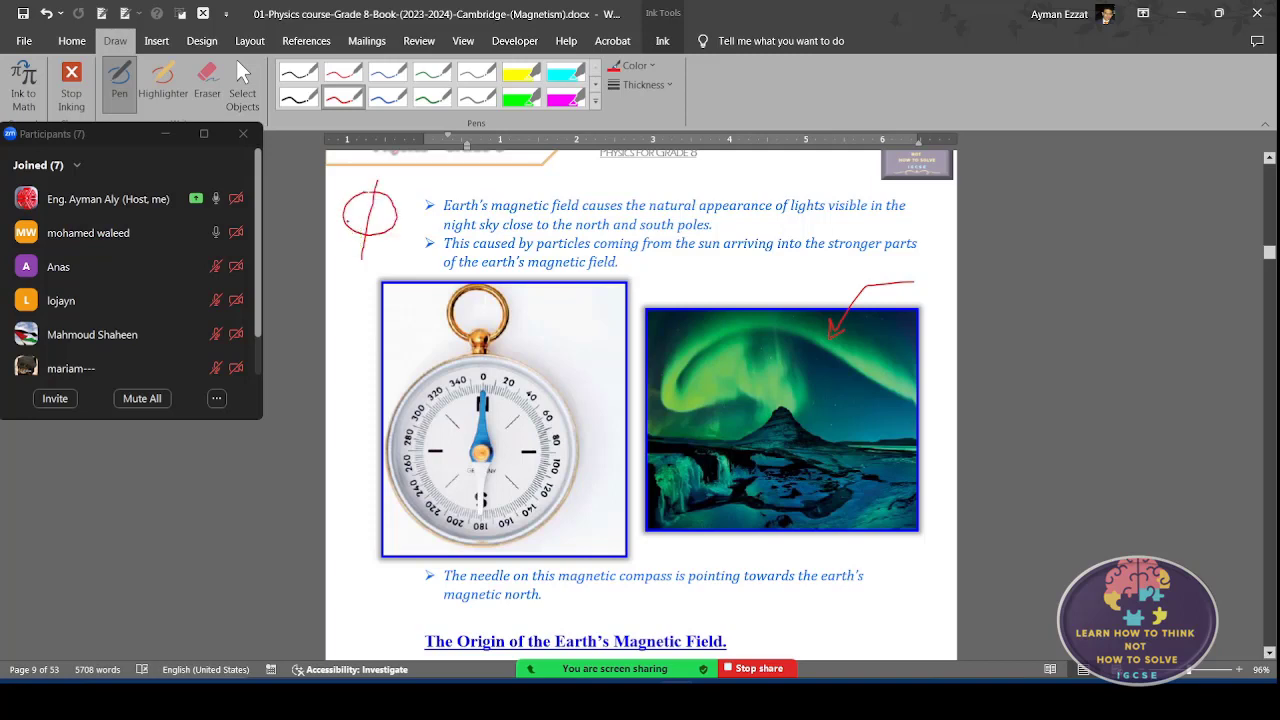
mouse_move(348, 198)
left_mouse_down()
mouse_move(356, 230)
mouse_move(405, 182)
left_mouse_up()
mouse_move(355, 244)
left_mouse_down()
mouse_move(345, 259)
mouse_move(370, 242)
mouse_move(379, 191)
left_mouse_up()
left_click_drag(371, 198, 381, 194)
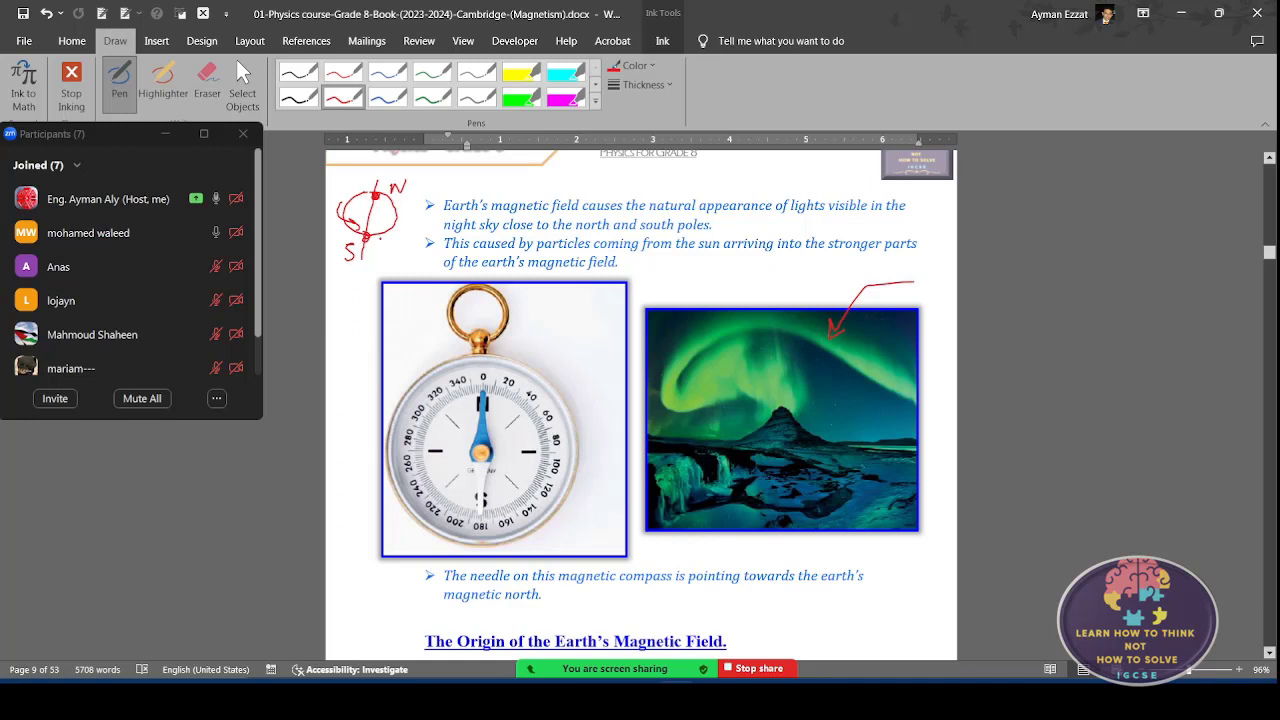
left_click(520, 97)
- Mark the margin sketch's N and S poles with green highlighter
left_click_drag(376, 195, 364, 240)
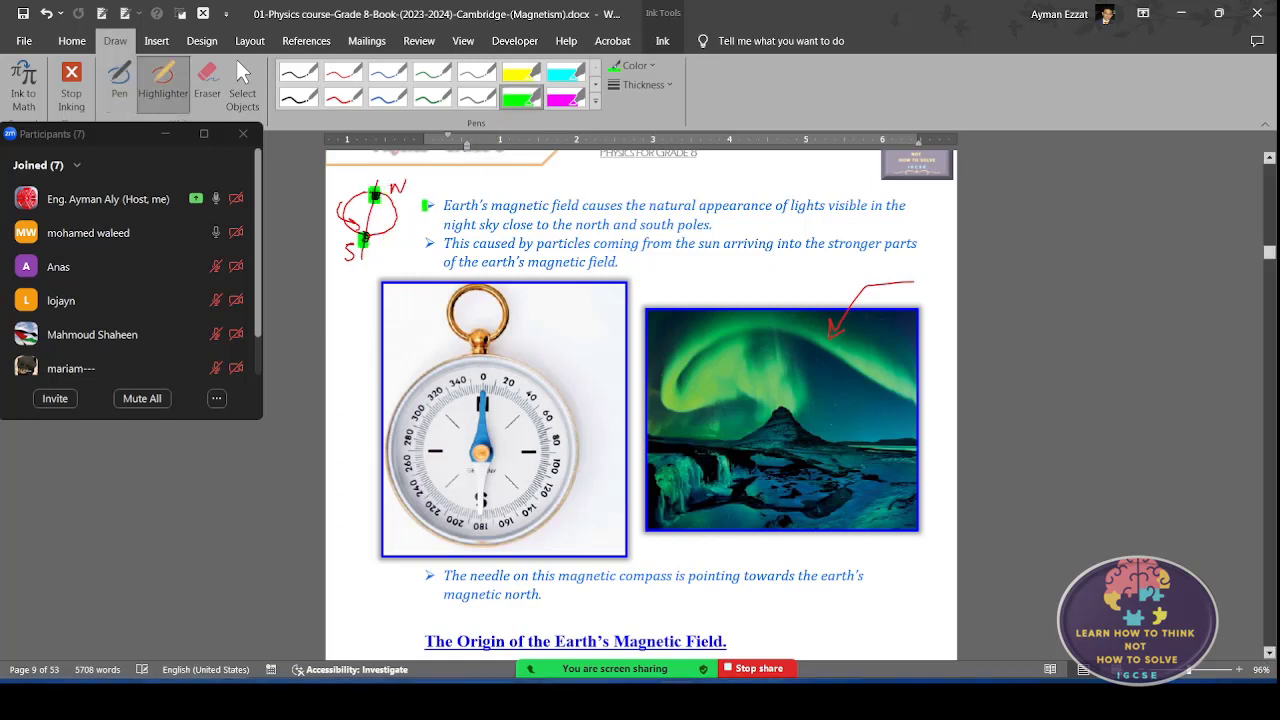
left_click(343, 97)
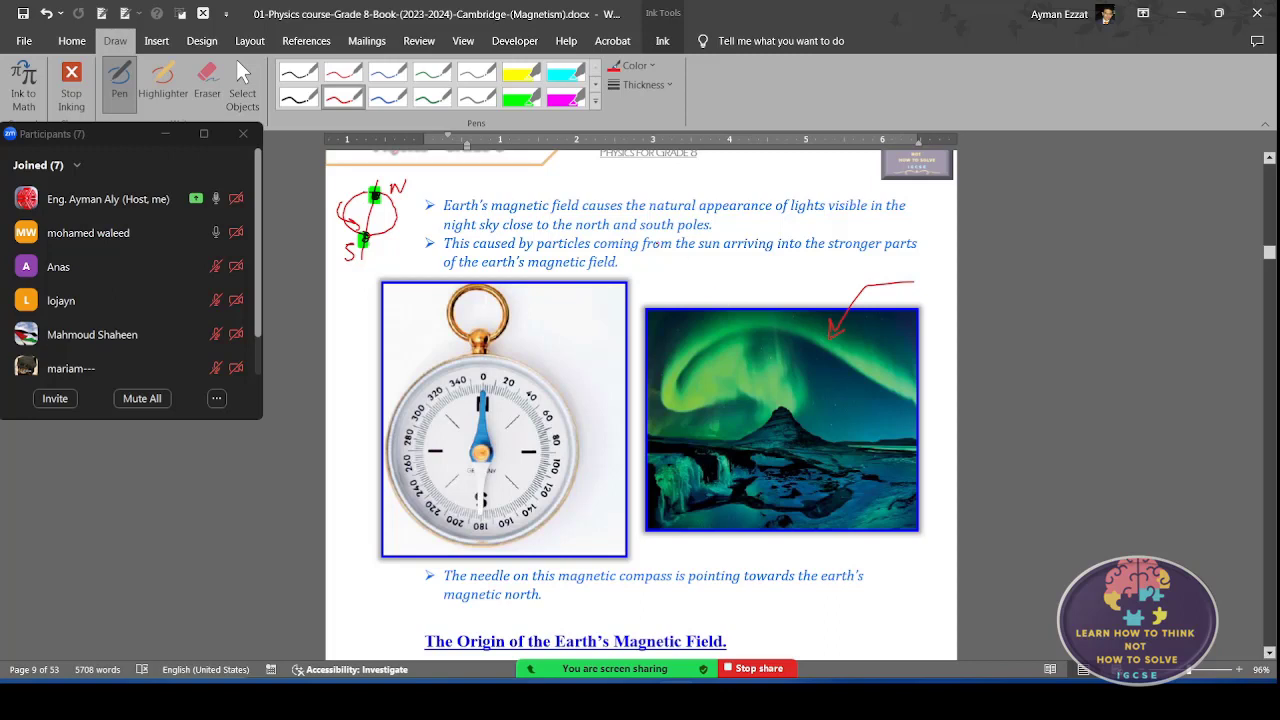
left_click(520, 97)
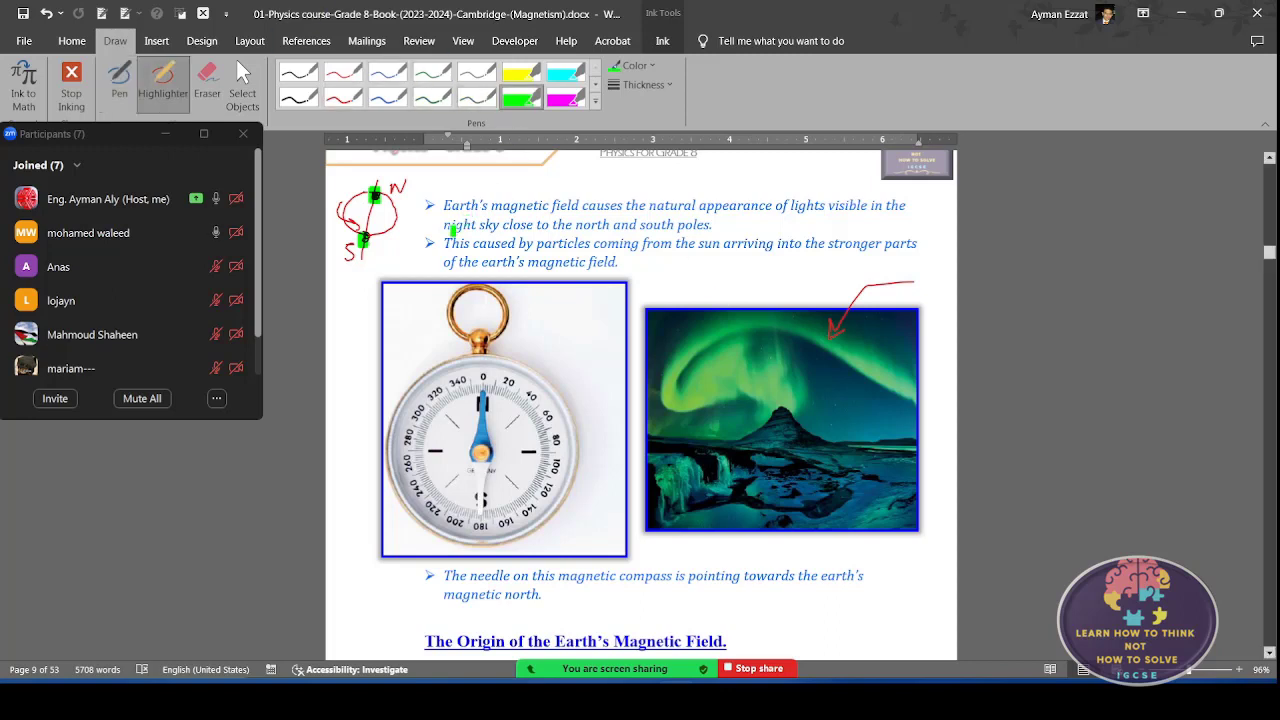
- Highlight both lines of the bullet about sun particles reaching Earth's magnetic field in green
left_click_drag(446, 244, 918, 246)
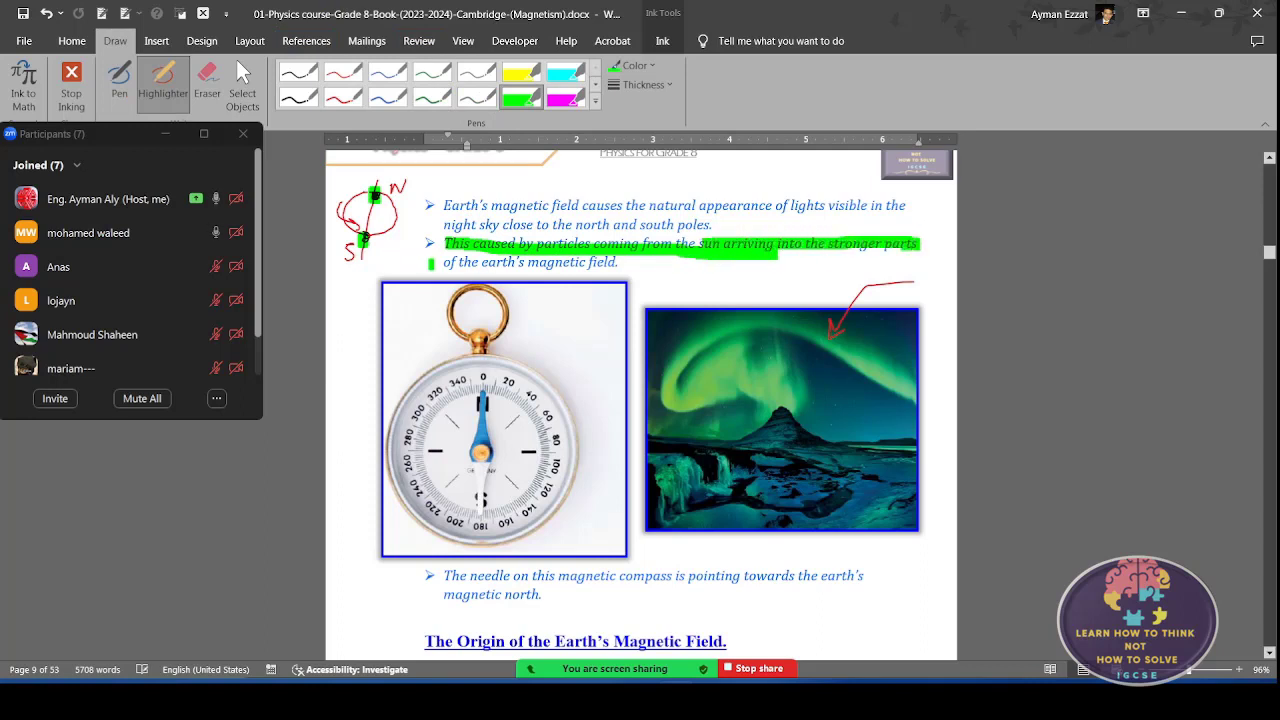
mouse_move(446, 262)
left_mouse_down()
mouse_move(621, 262)
mouse_move(444, 262)
left_mouse_up()
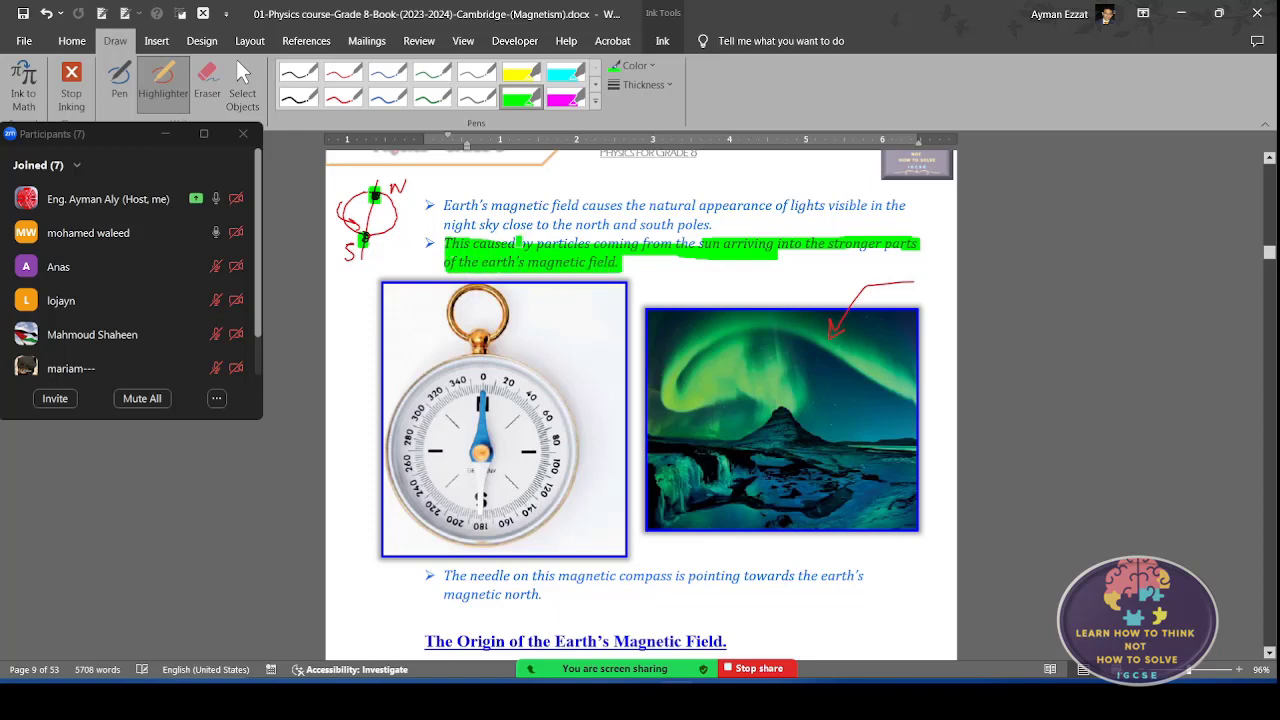
left_click_drag(518, 243, 916, 244)
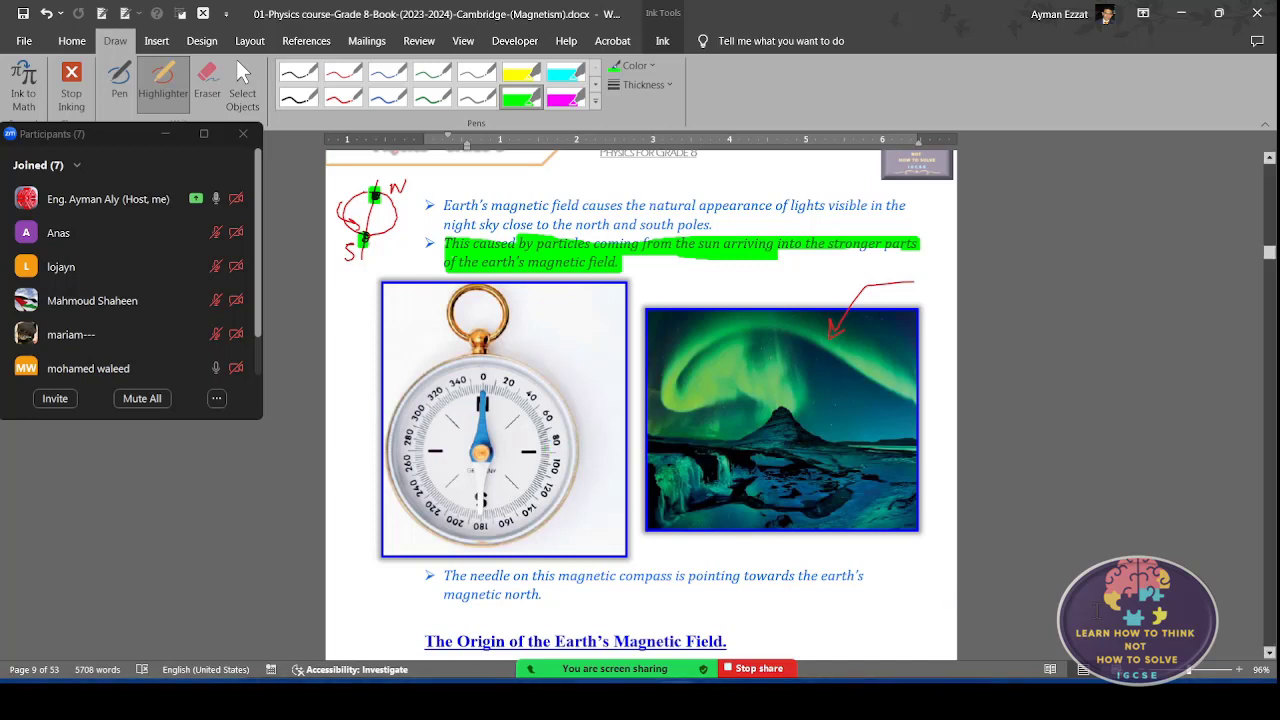
- Scroll to the Origin bullets; highlight "Earth core is" in magenta and "the origin of the magnetic field" in green
left_click(1269, 652)
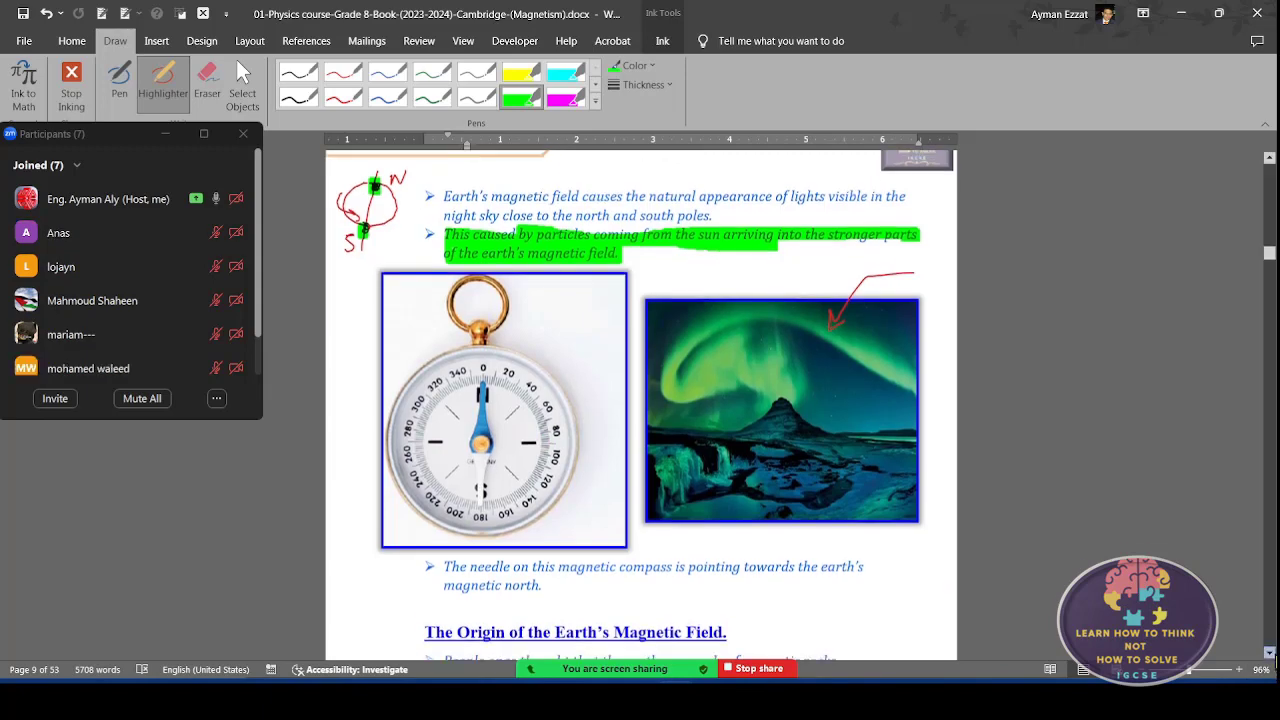
scroll(1275, 660, "down", 5)
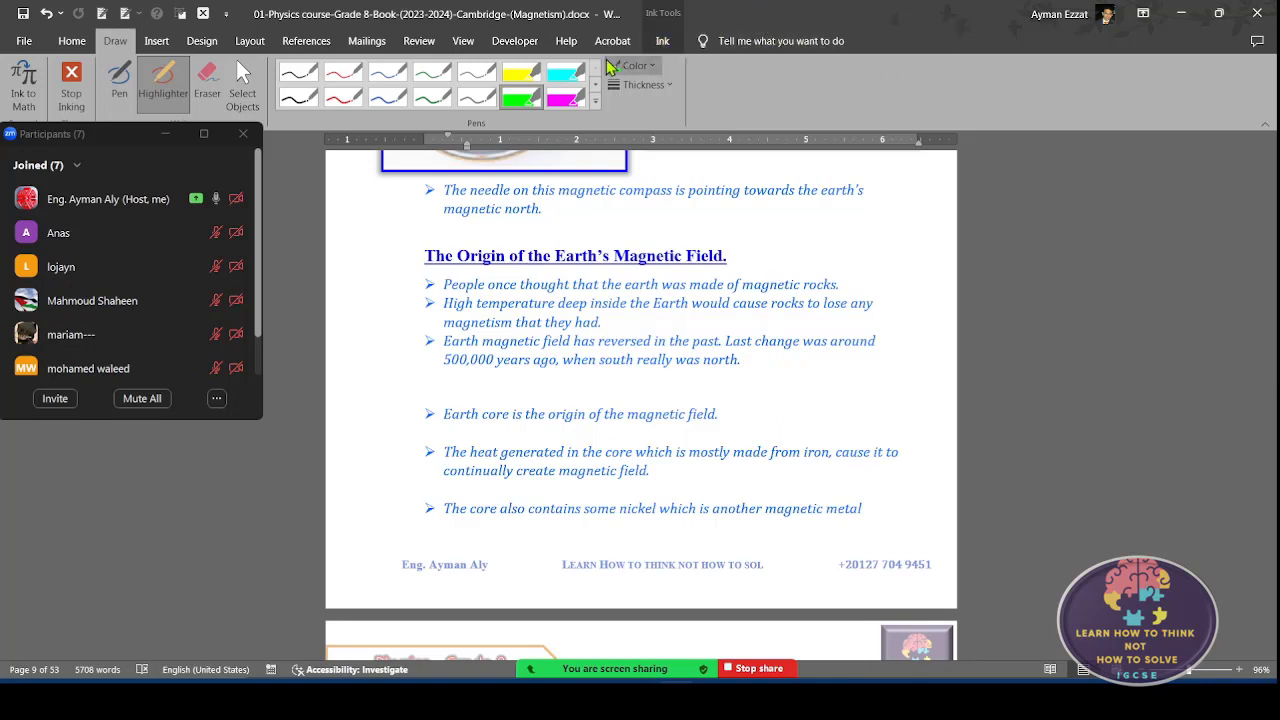
left_click(565, 97)
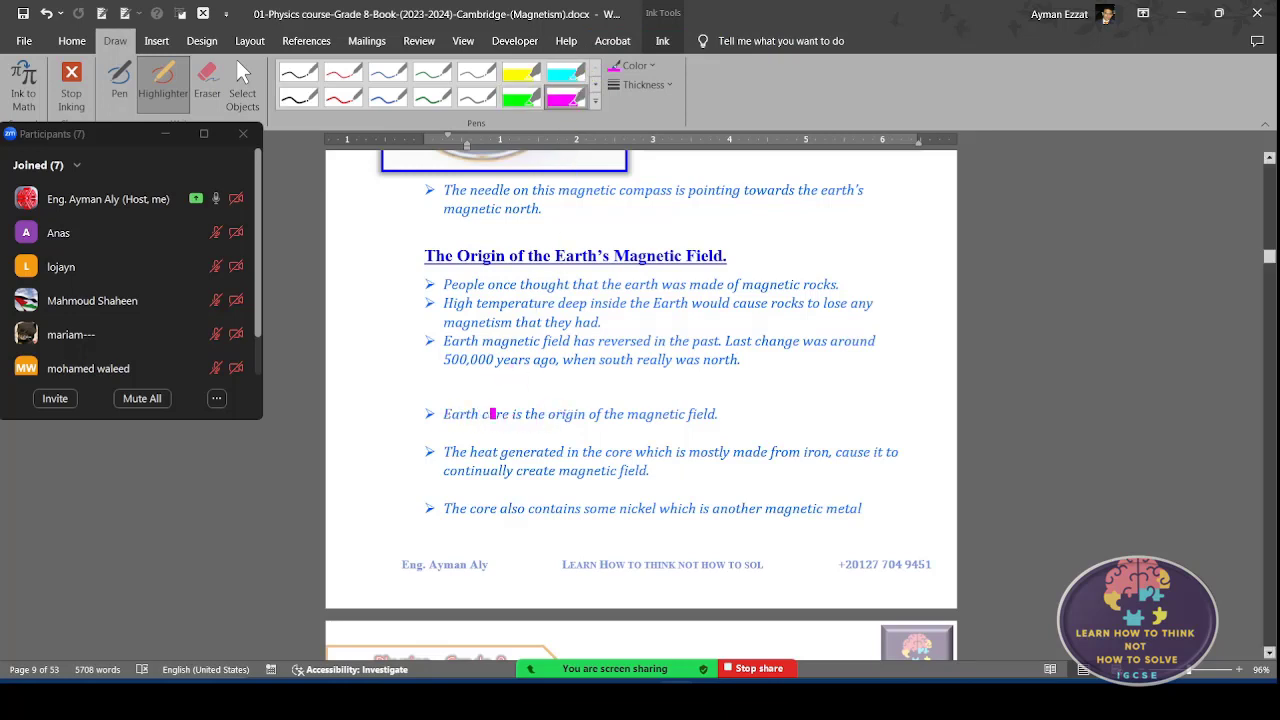
left_click_drag(443, 414, 522, 414)
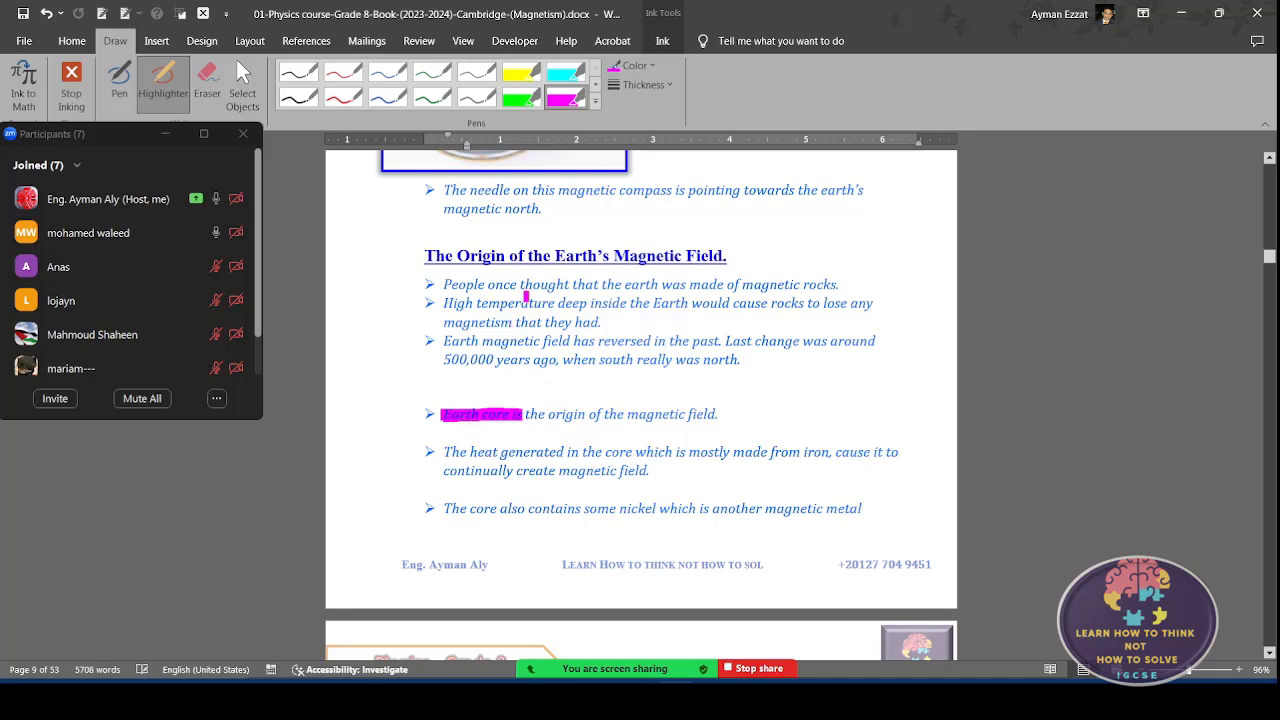
left_click(523, 100)
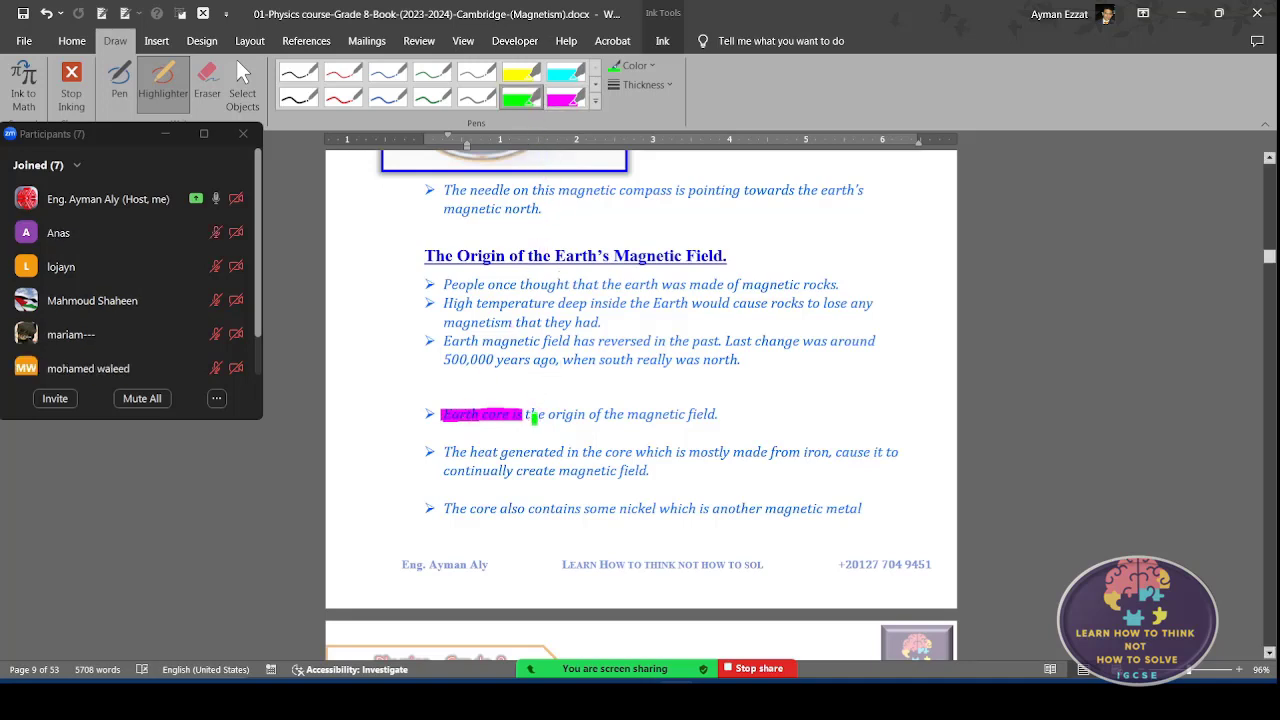
left_click_drag(529, 414, 719, 411)
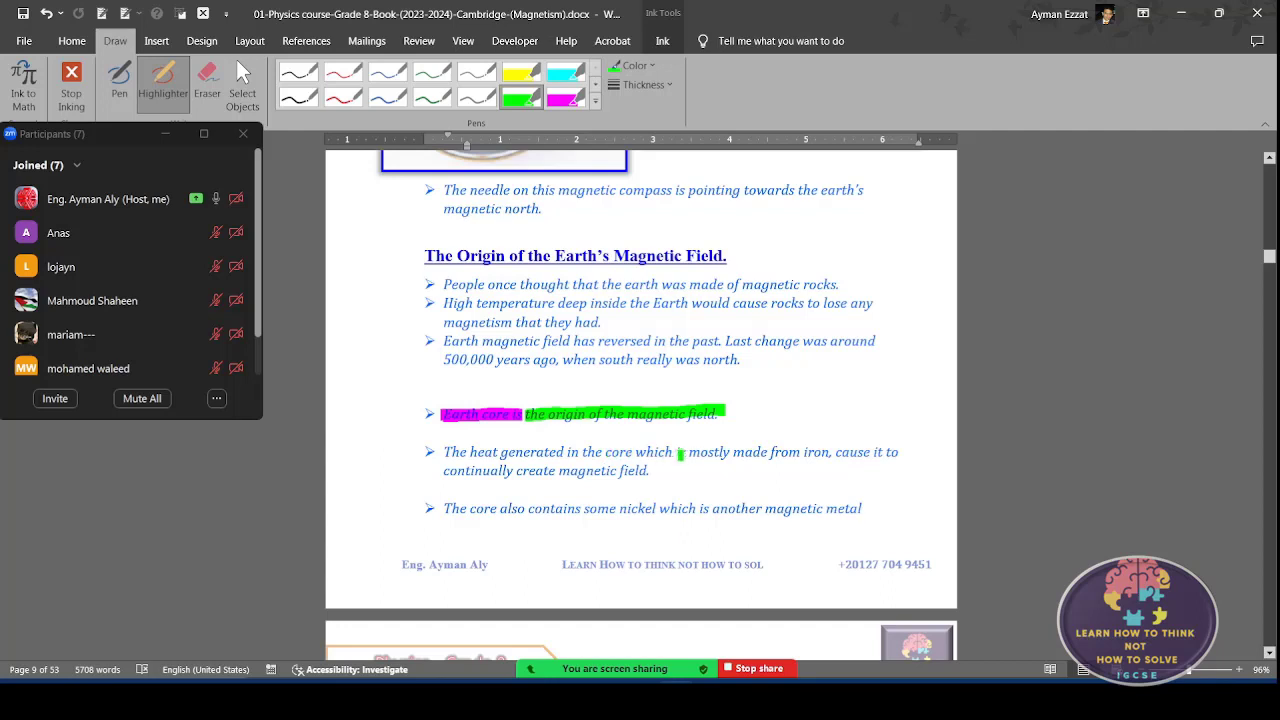
- Highlight in green the core-heat sentence, plus "nickel" and "another magnetic metal"
left_click_drag(443, 452, 880, 455)
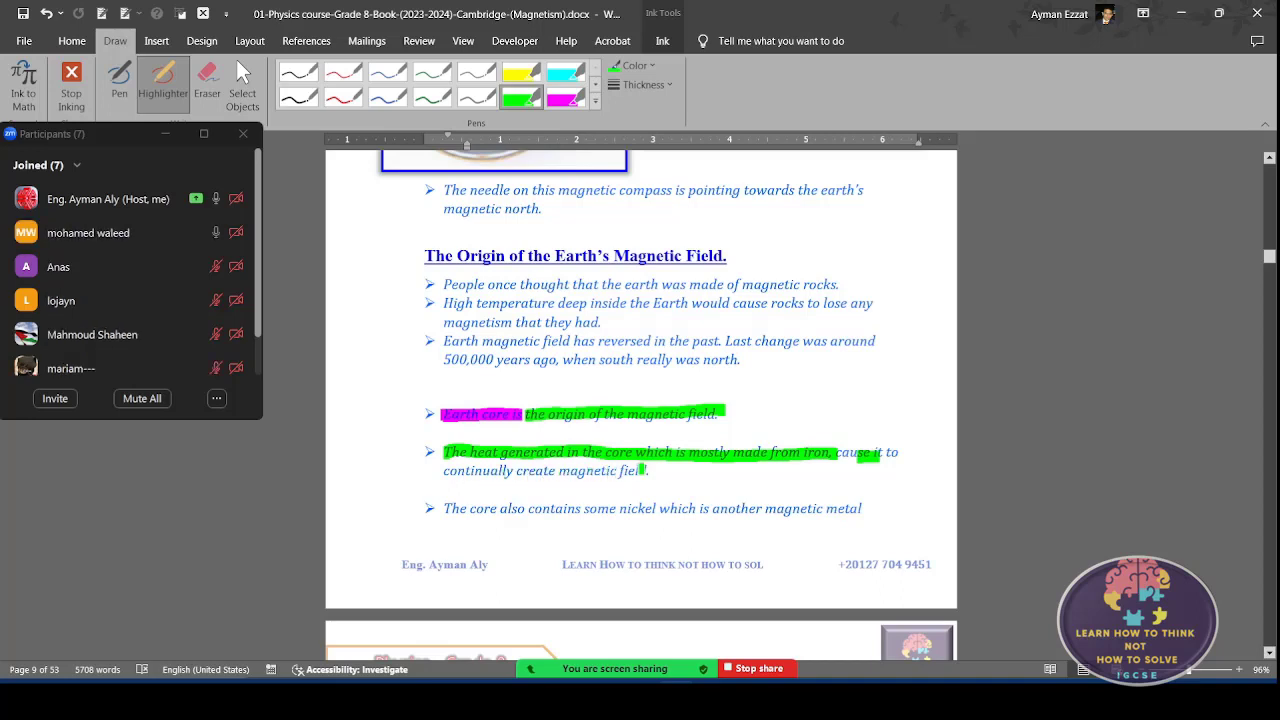
left_click_drag(440, 471, 648, 470)
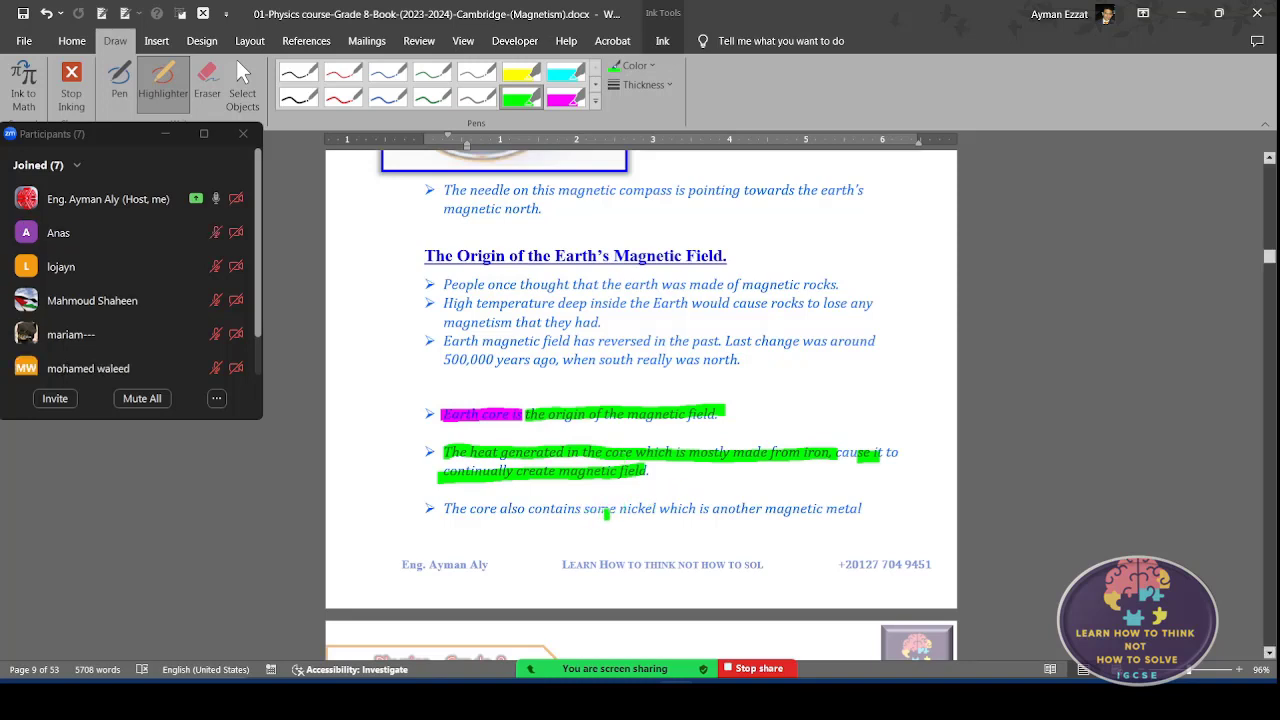
left_click_drag(619, 506, 667, 505)
left_click_drag(746, 507, 866, 508)
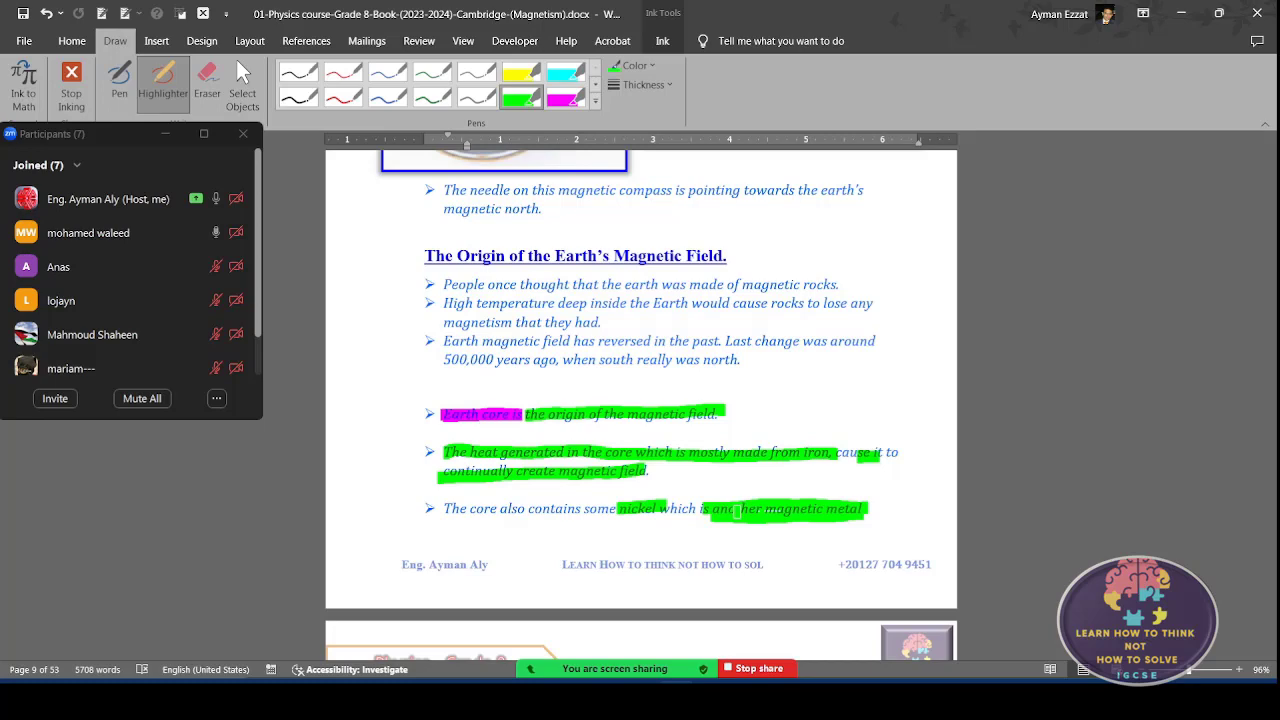
- Highlight in yellow the two lines on the liquid outer core's movement and the poles reversing
left_click(1269, 654)
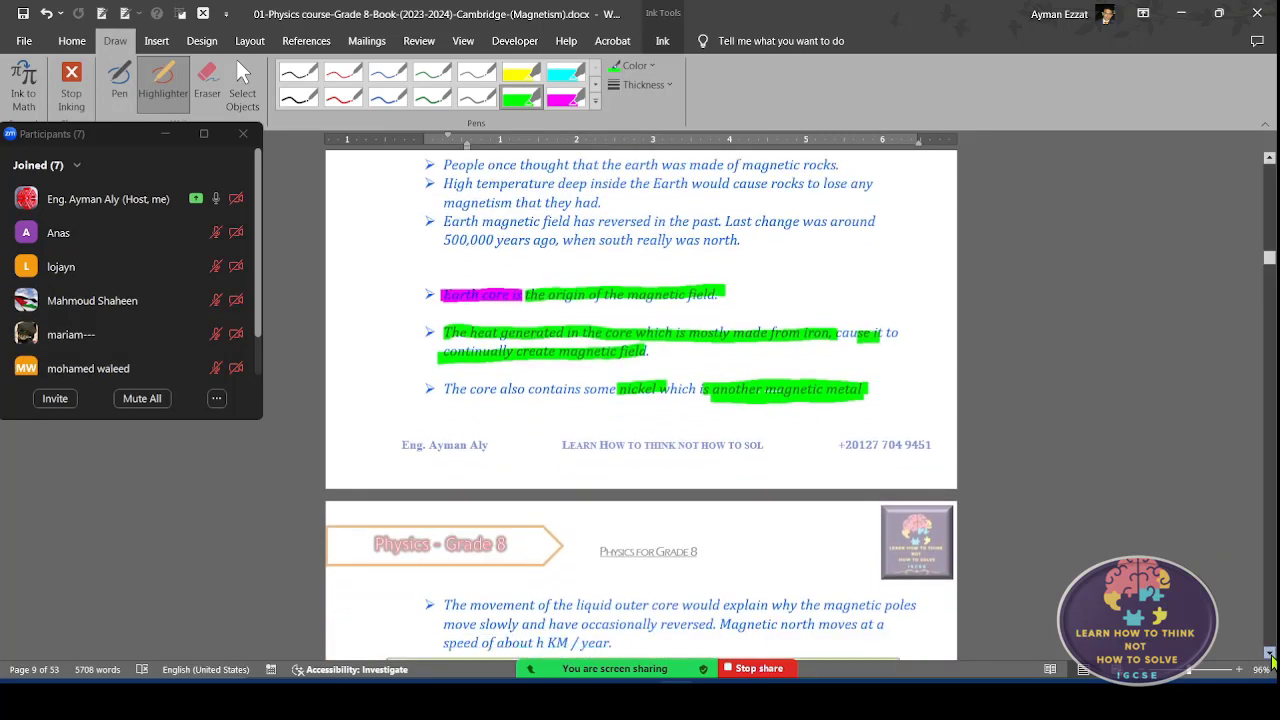
left_click(1269, 653)
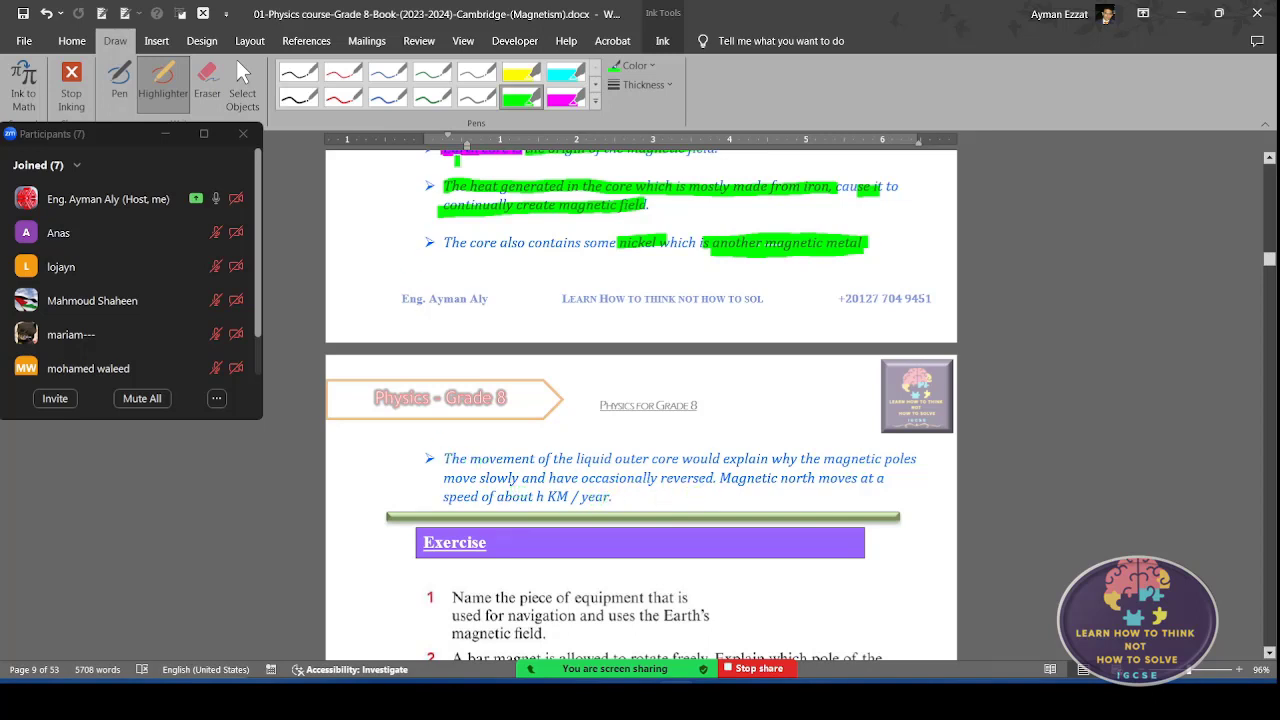
left_click(521, 72)
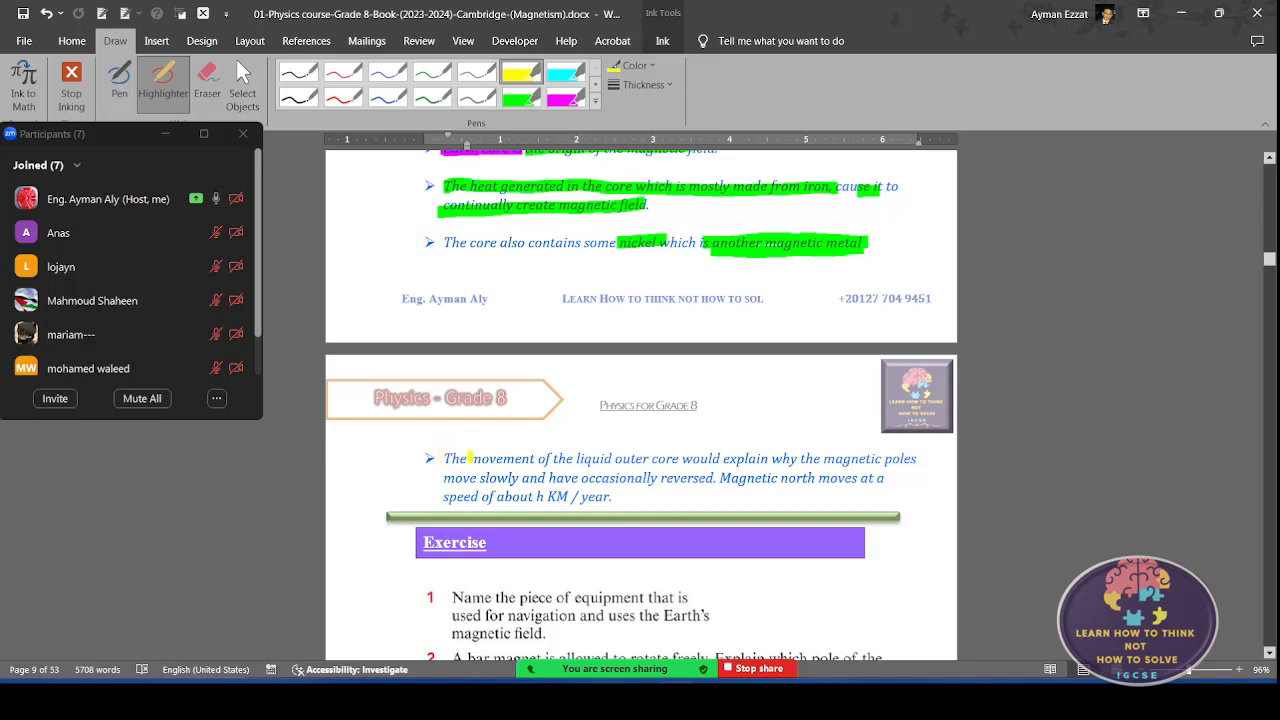
left_click_drag(443, 458, 920, 464)
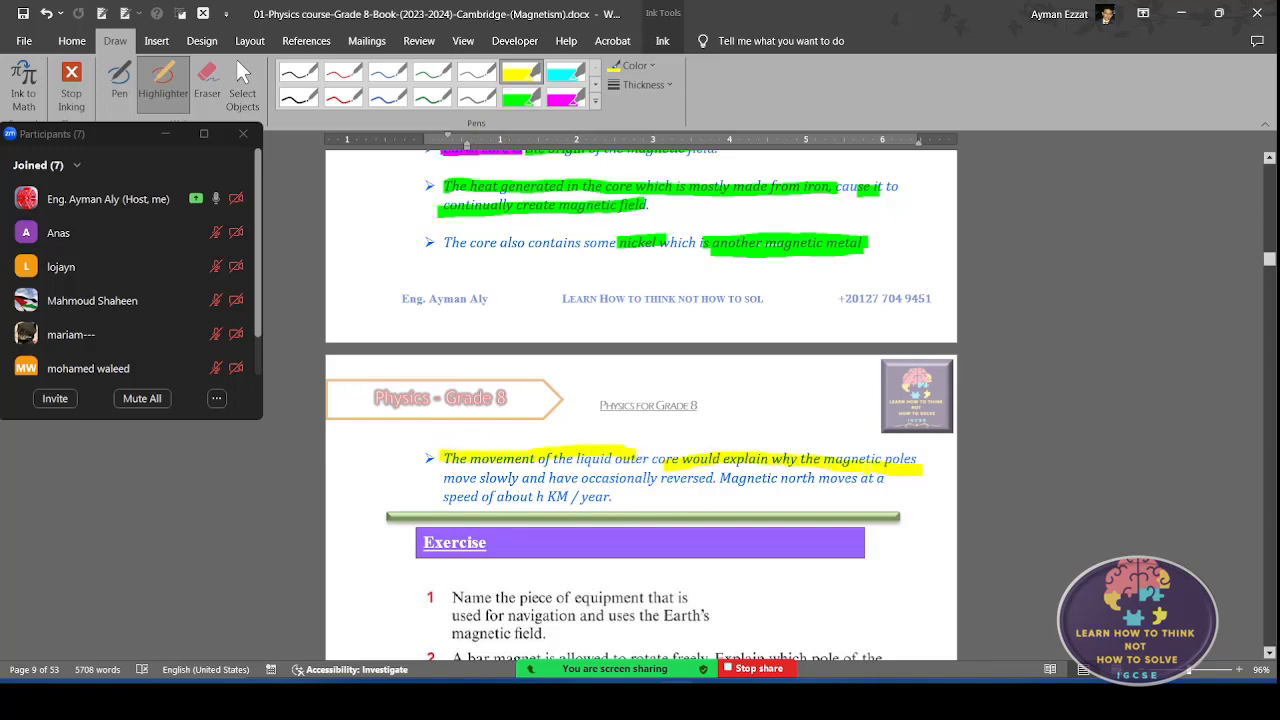
left_click_drag(444, 470, 716, 479)
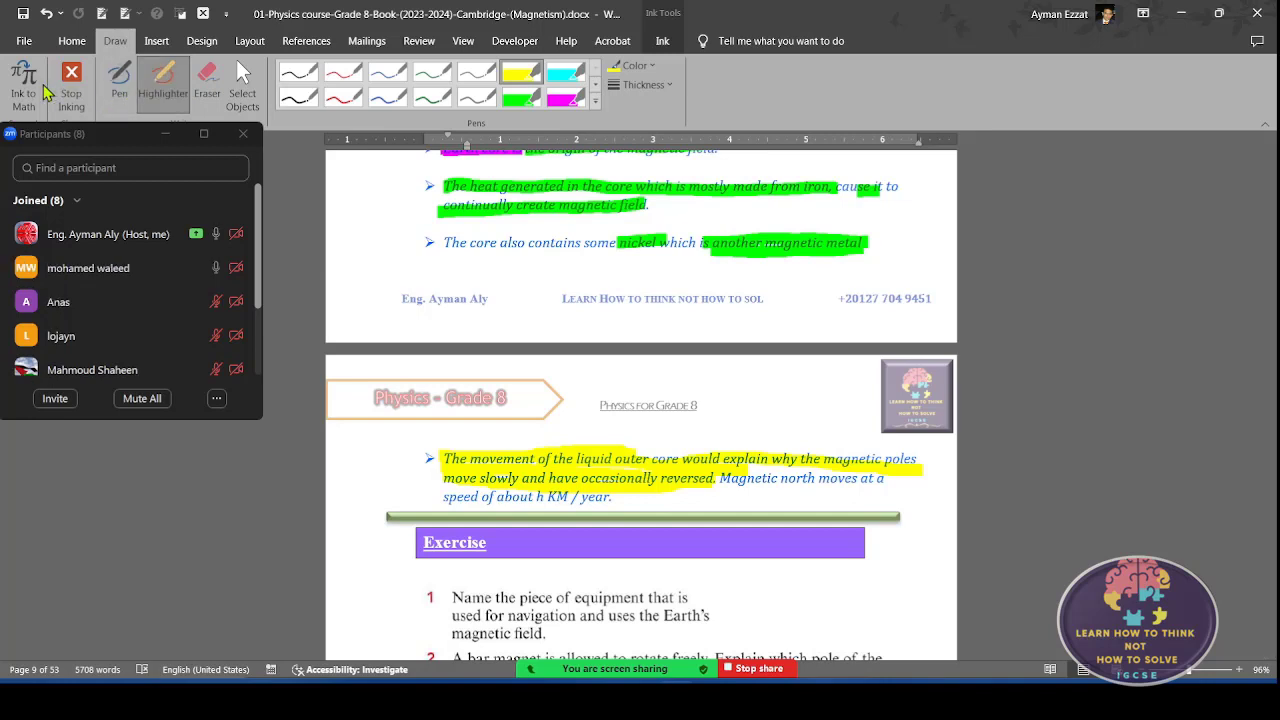
- Type 60 after 'about' so the sentence reads magnetic north moves about 60 KM / year
left_click(242, 85)
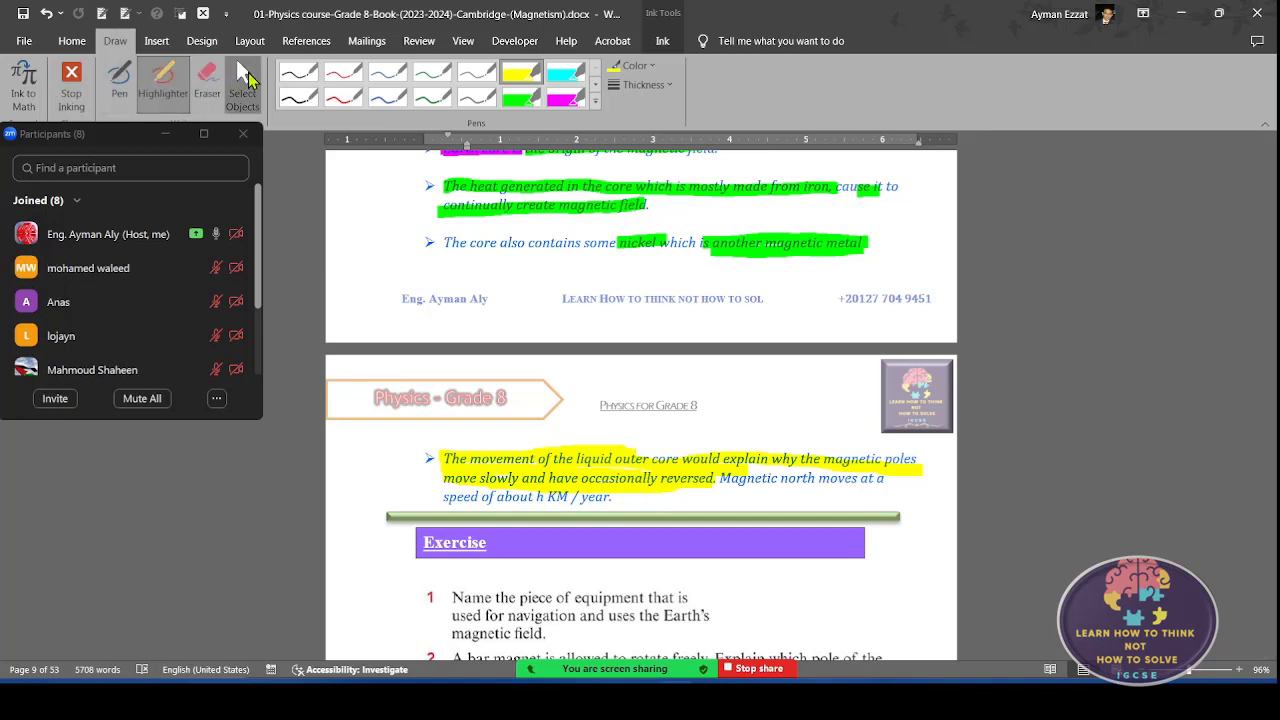
left_click(541, 499)
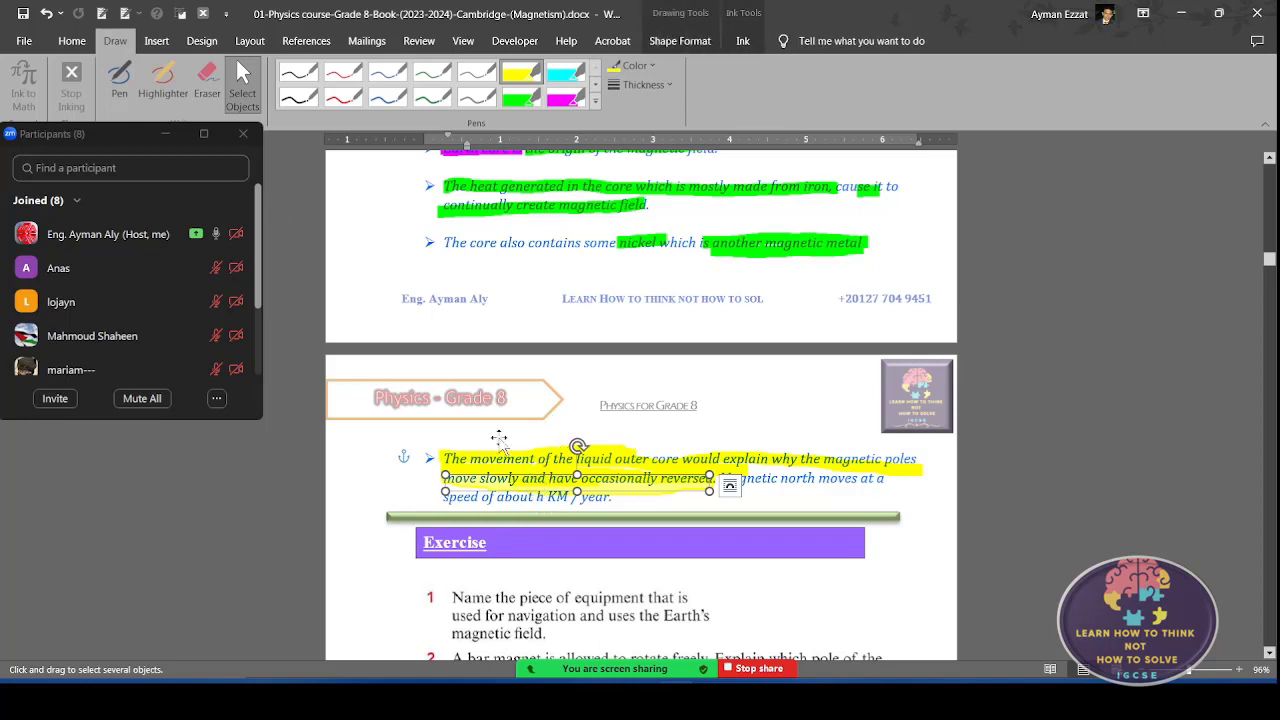
left_click(72, 42)
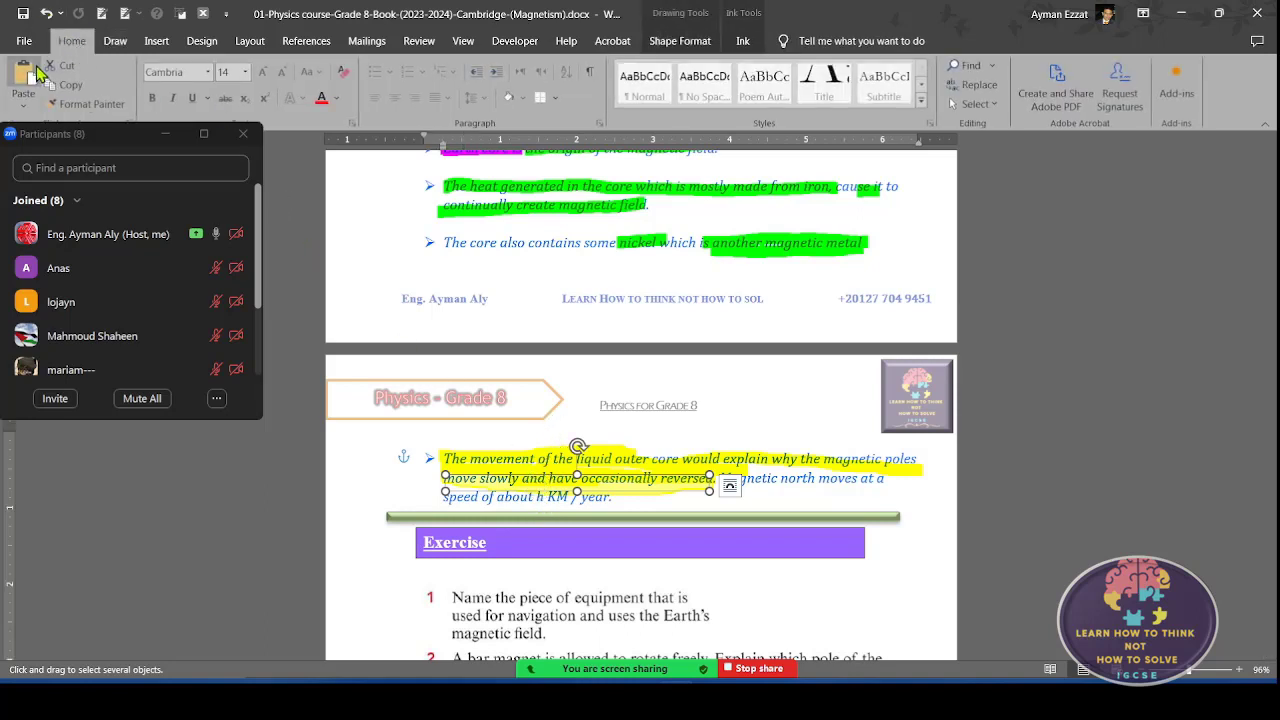
left_click(538, 497)
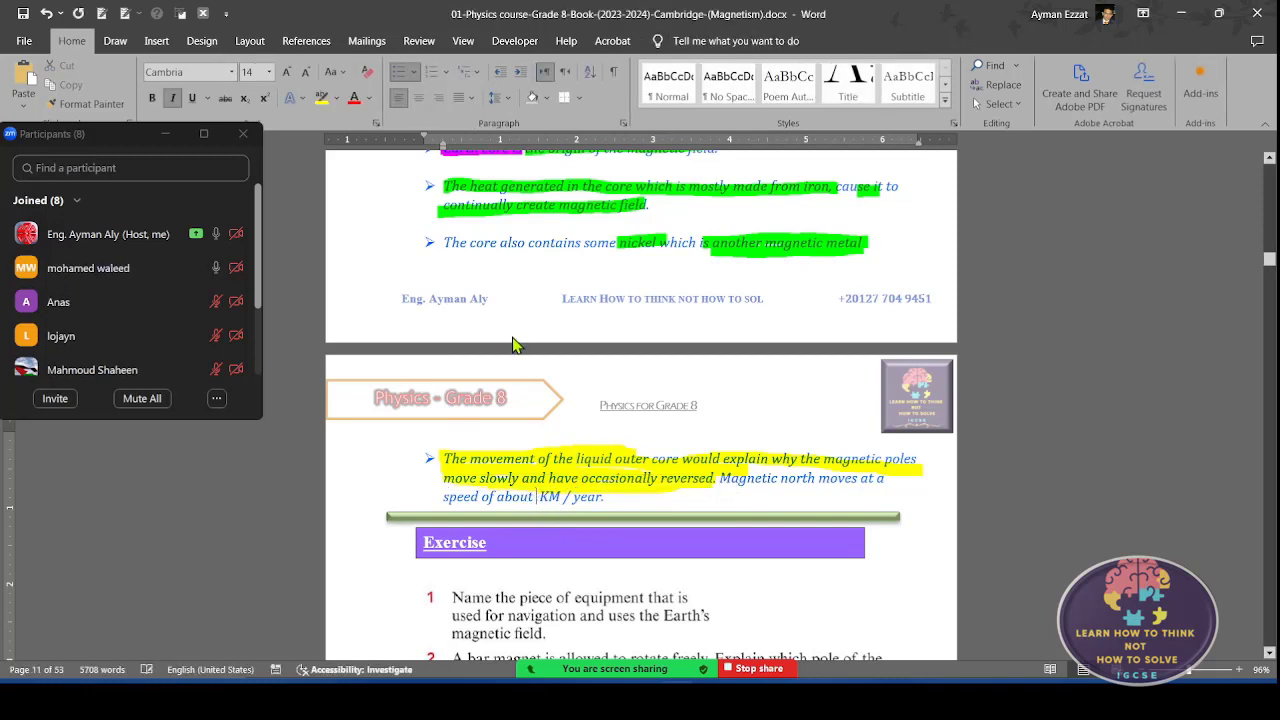
type("60")
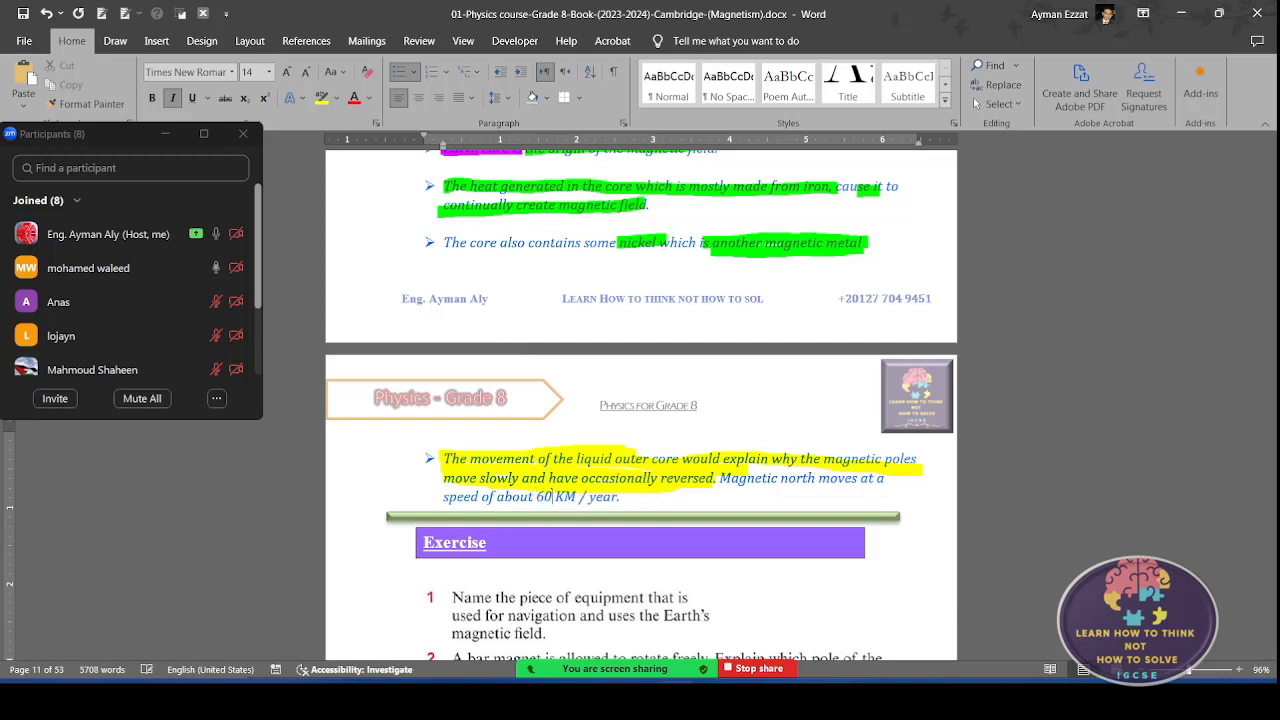
key("alt+shift")
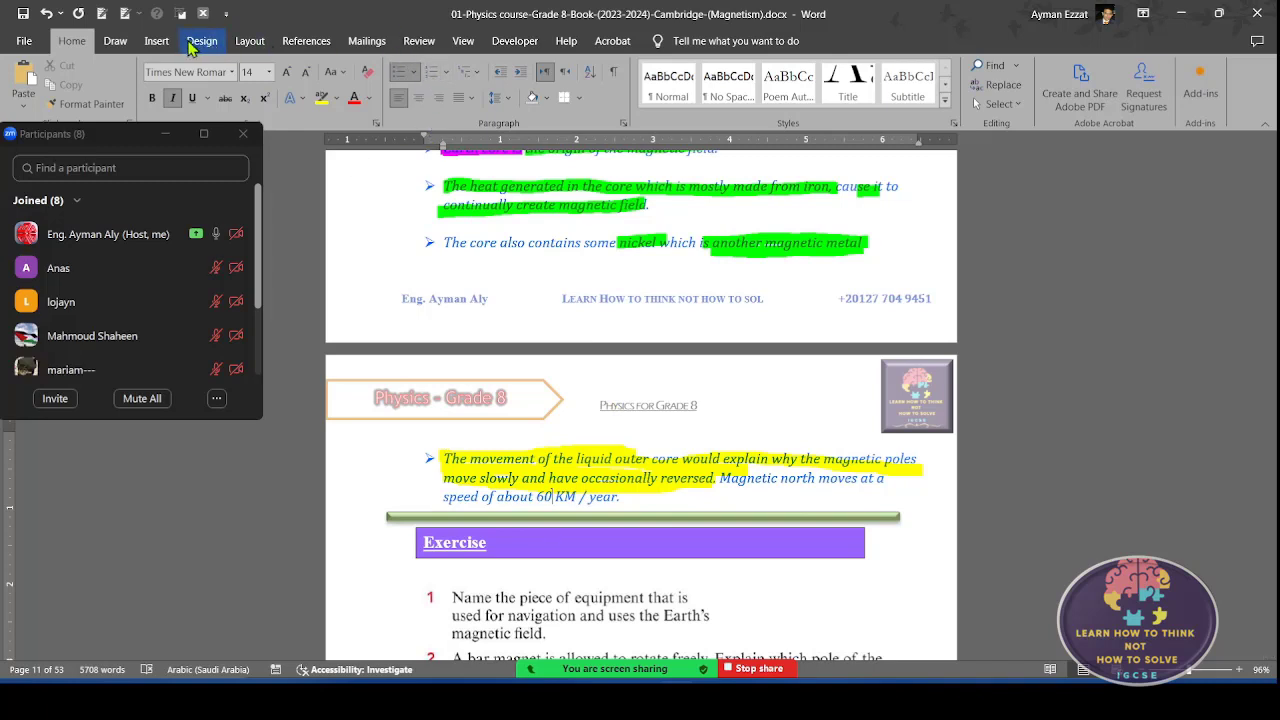
left_click(198, 45)
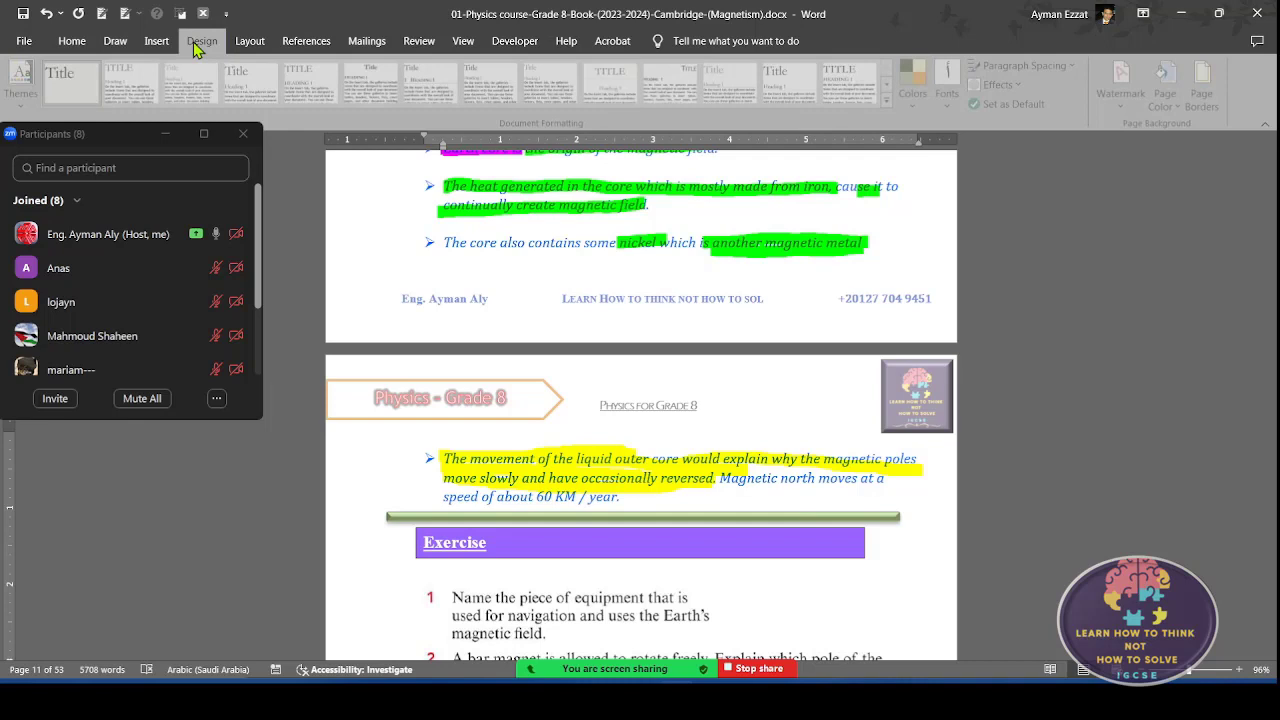
left_click(115, 41)
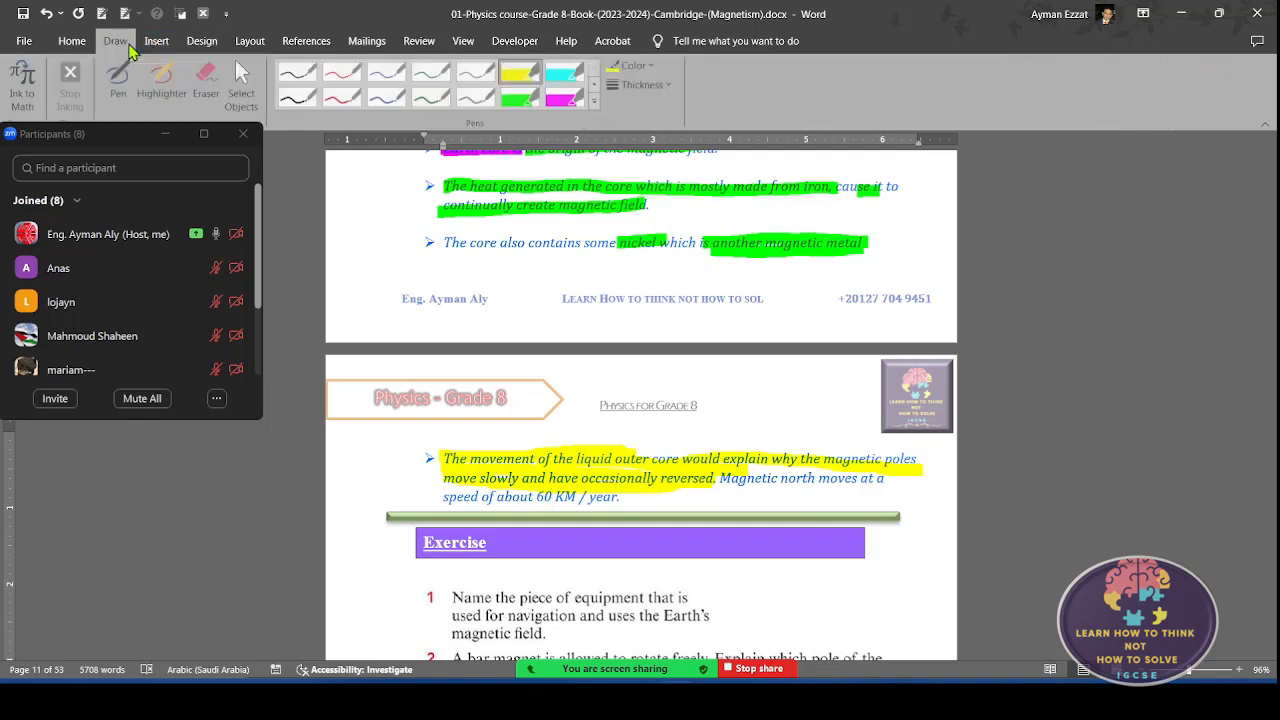
- Highlight 'Magnetic north moves at a speed of about 60 KM / year' in green
left_click(516, 100)
mouse_move(760, 480)
left_mouse_down()
mouse_move(814, 480)
mouse_move(730, 486)
left_mouse_up()
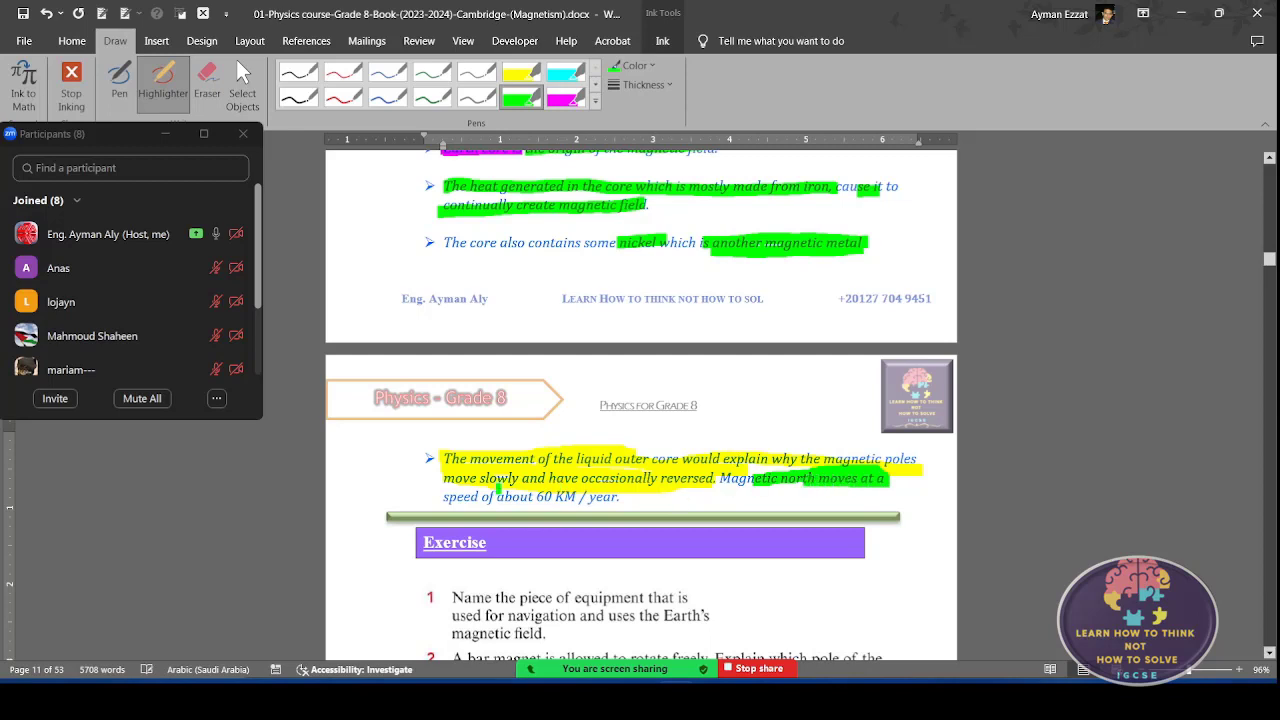
mouse_move(449, 501)
left_mouse_down()
mouse_move(578, 512)
mouse_move(622, 499)
mouse_move(450, 497)
mouse_move(586, 498)
left_mouse_up()
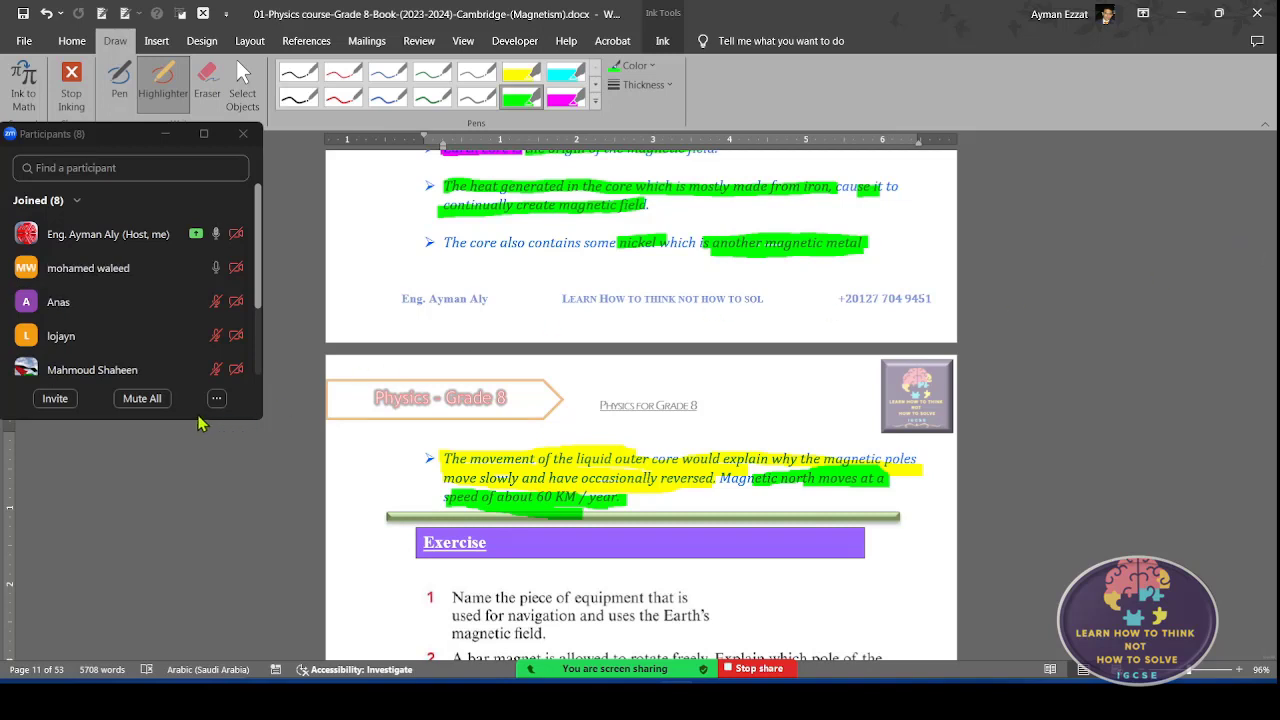
- Enlarge the Zoom participants list, dismiss the raised-hand notification, and scroll to the Earth core bullets
mouse_move(198, 421)
left_mouse_down()
mouse_move(197, 637)
mouse_move(198, 543)
left_mouse_up()
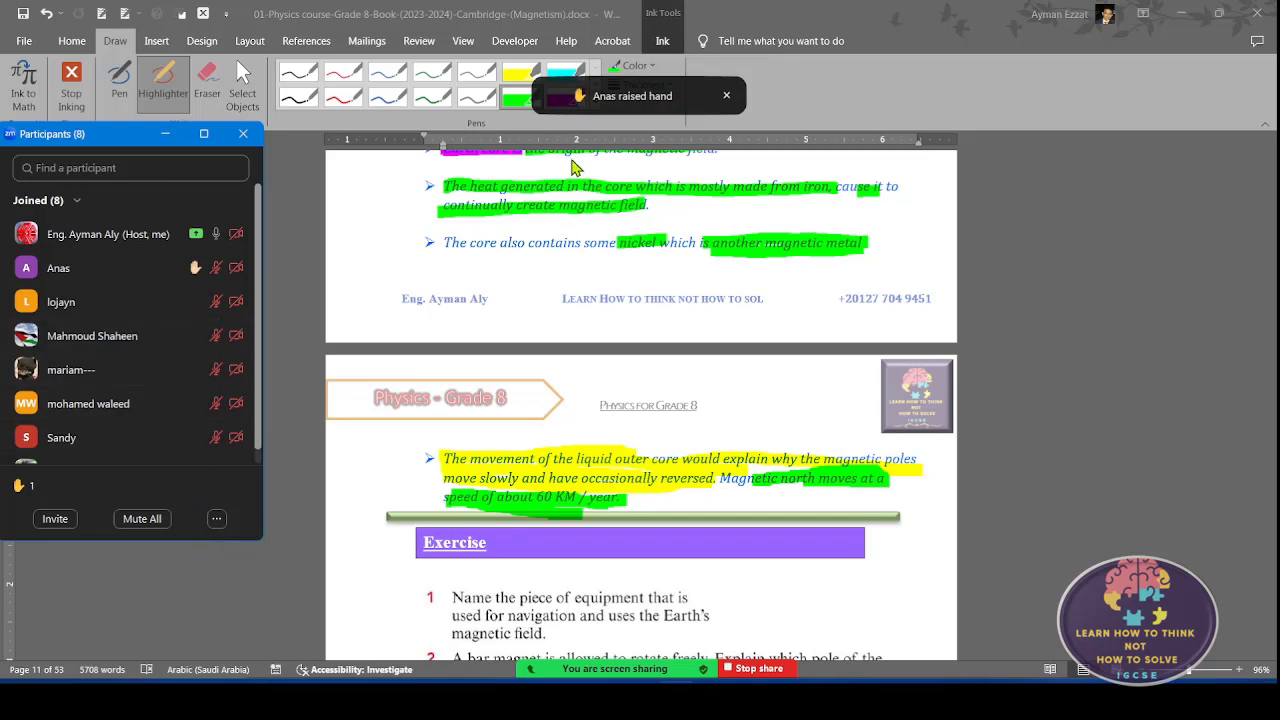
left_click(727, 97)
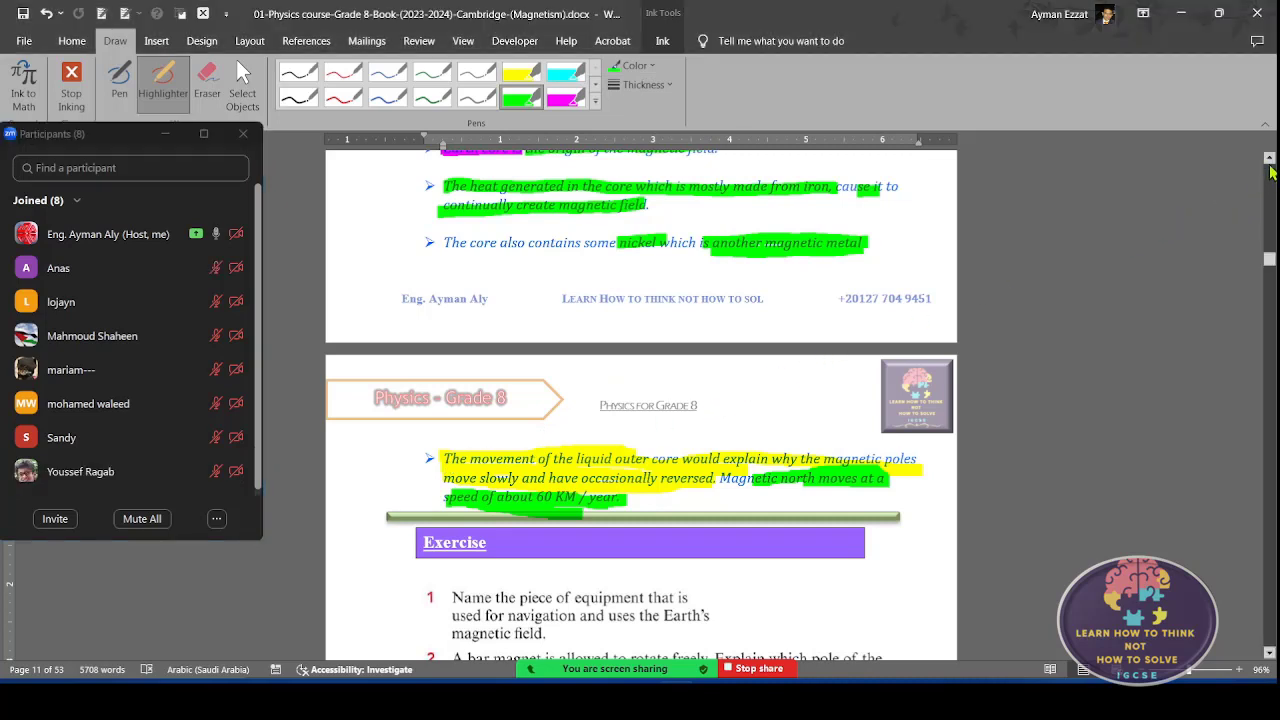
left_click(1268, 161)
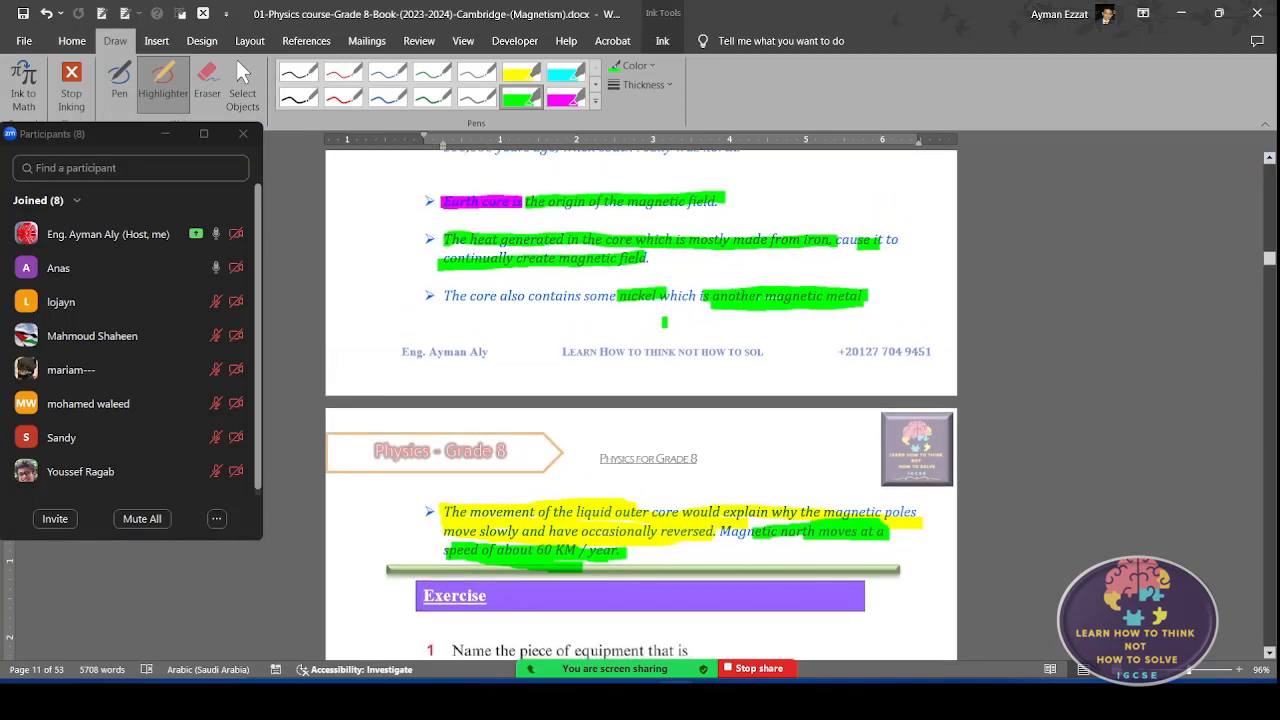
- Write circled 1, 2 and 3 in dark-blue ink beside the three Earth-core bullets
left_click(388, 97)
mouse_move(405, 207)
left_mouse_down()
mouse_move(401, 191)
mouse_move(428, 200)
left_mouse_up()
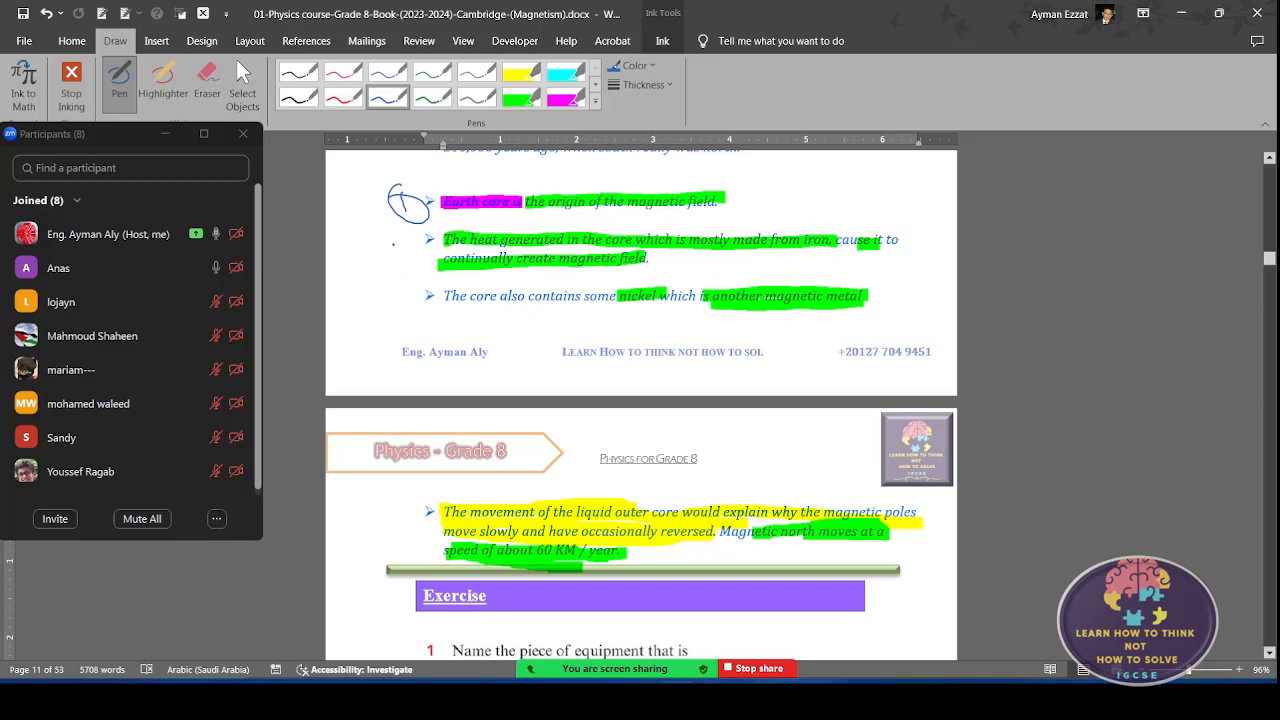
mouse_move(395, 243)
left_mouse_down()
mouse_move(413, 262)
mouse_move(408, 234)
left_mouse_up()
mouse_move(393, 291)
left_mouse_down()
mouse_move(403, 308)
mouse_move(428, 300)
left_mouse_up()
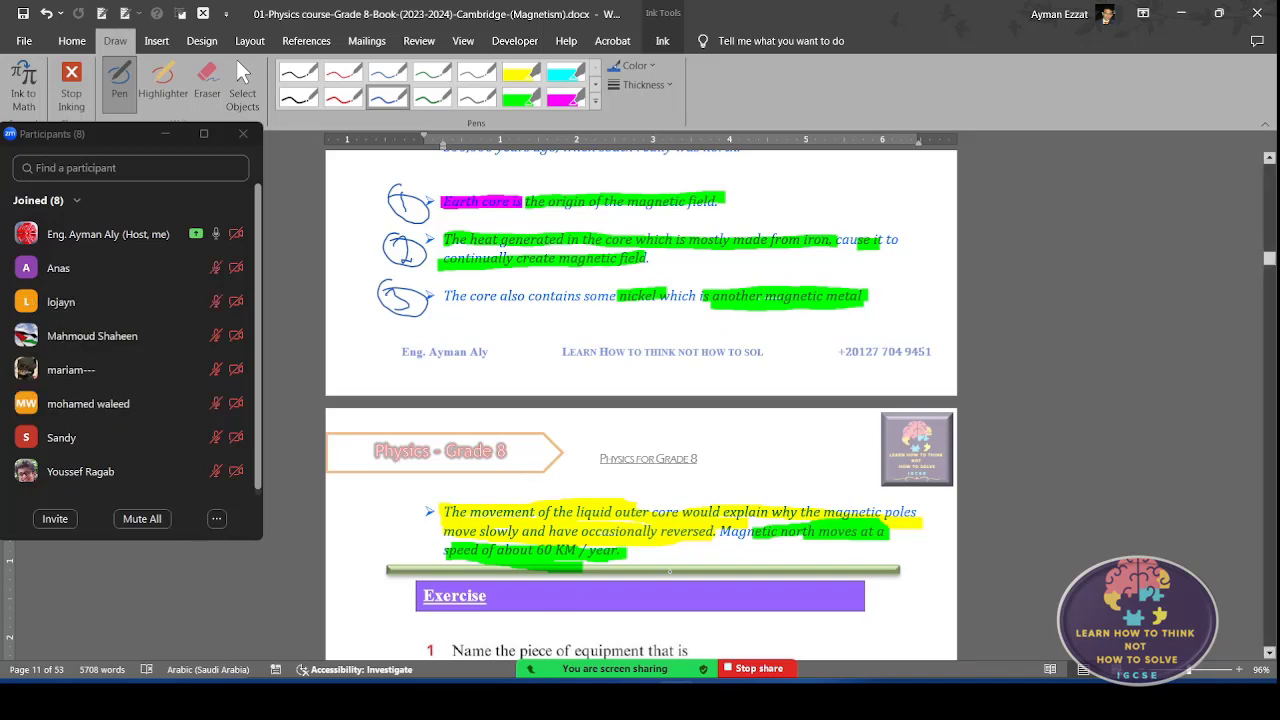
scroll(640, 400, "down", 2)
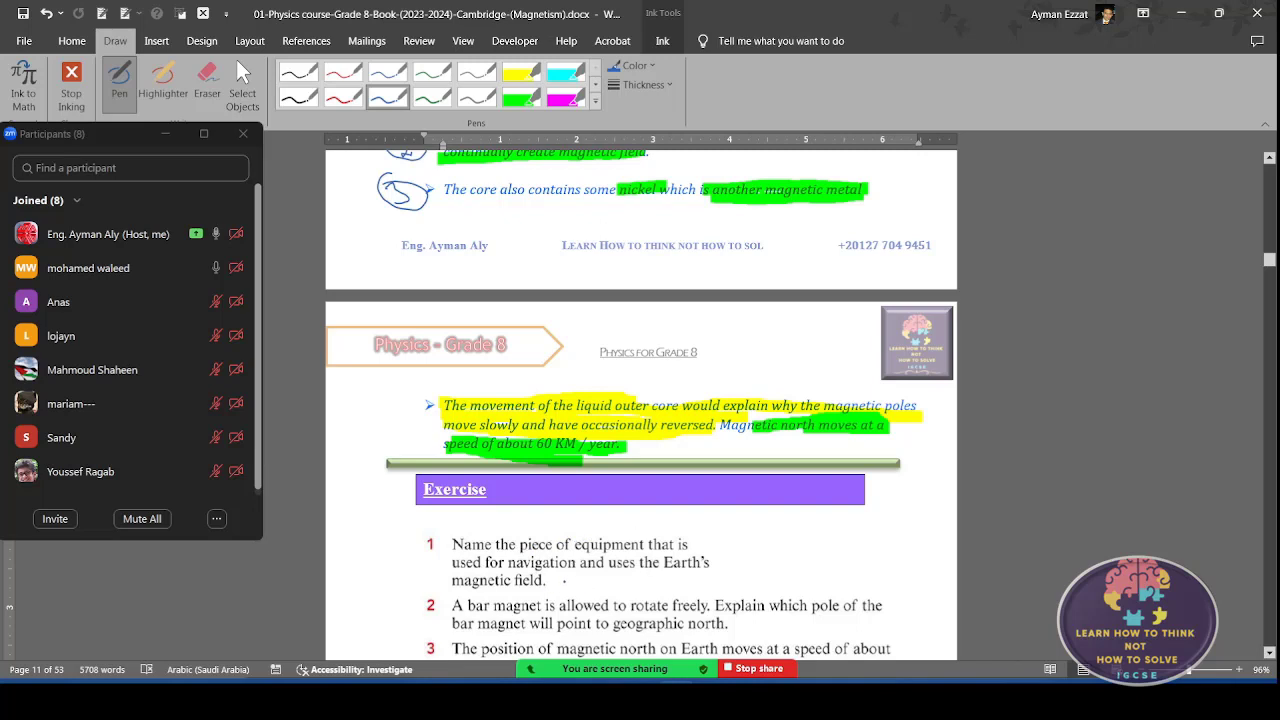
- In blue ink, answer Q1 'Compass', underline 'pole' in Q2, and write 60 in Q3
left_click_drag(575, 578, 658, 587)
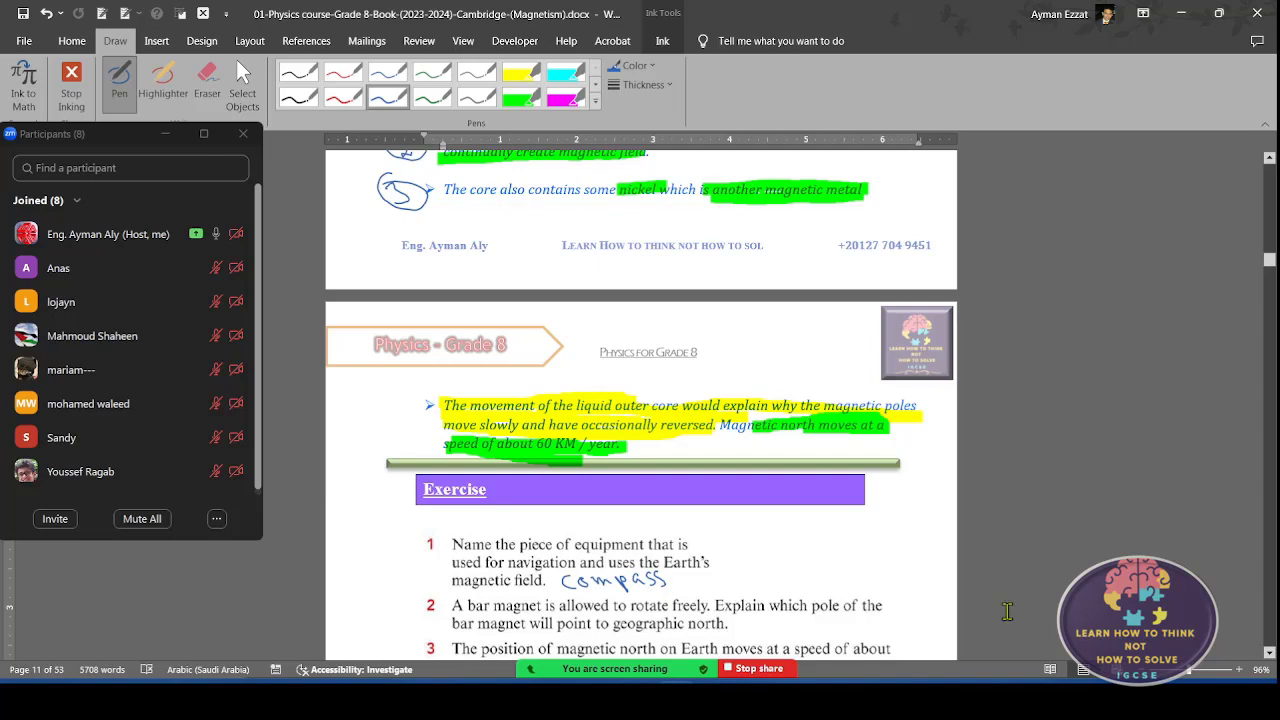
left_click(1268, 655)
scroll(1268, 655, "down", 1)
scroll(1268, 655, "down", 1)
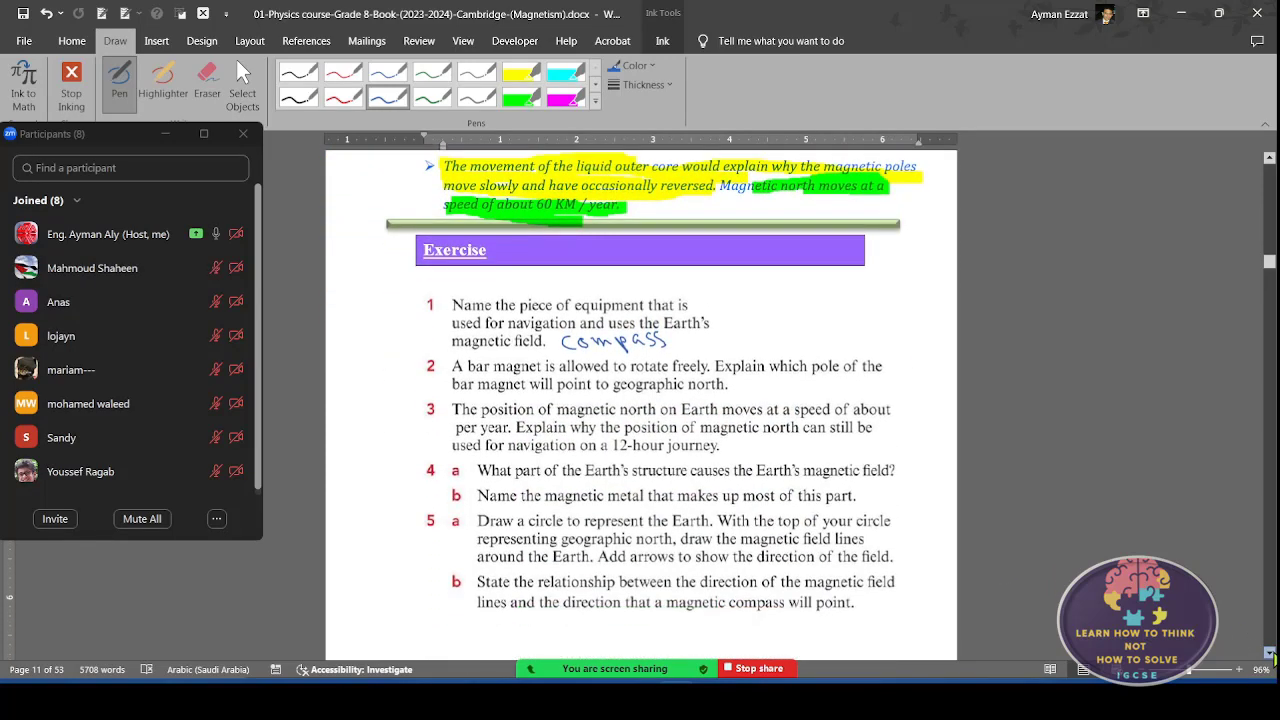
scroll(1268, 655, "down", 1)
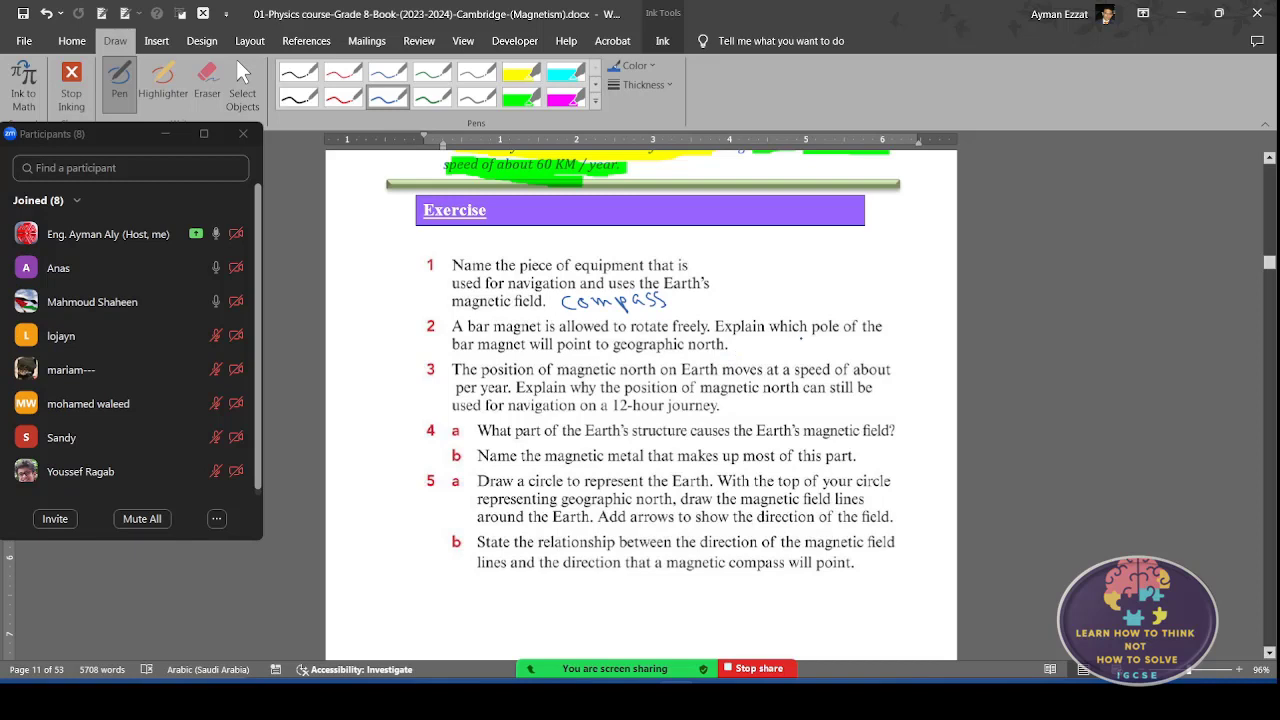
left_click_drag(813, 340, 832, 339)
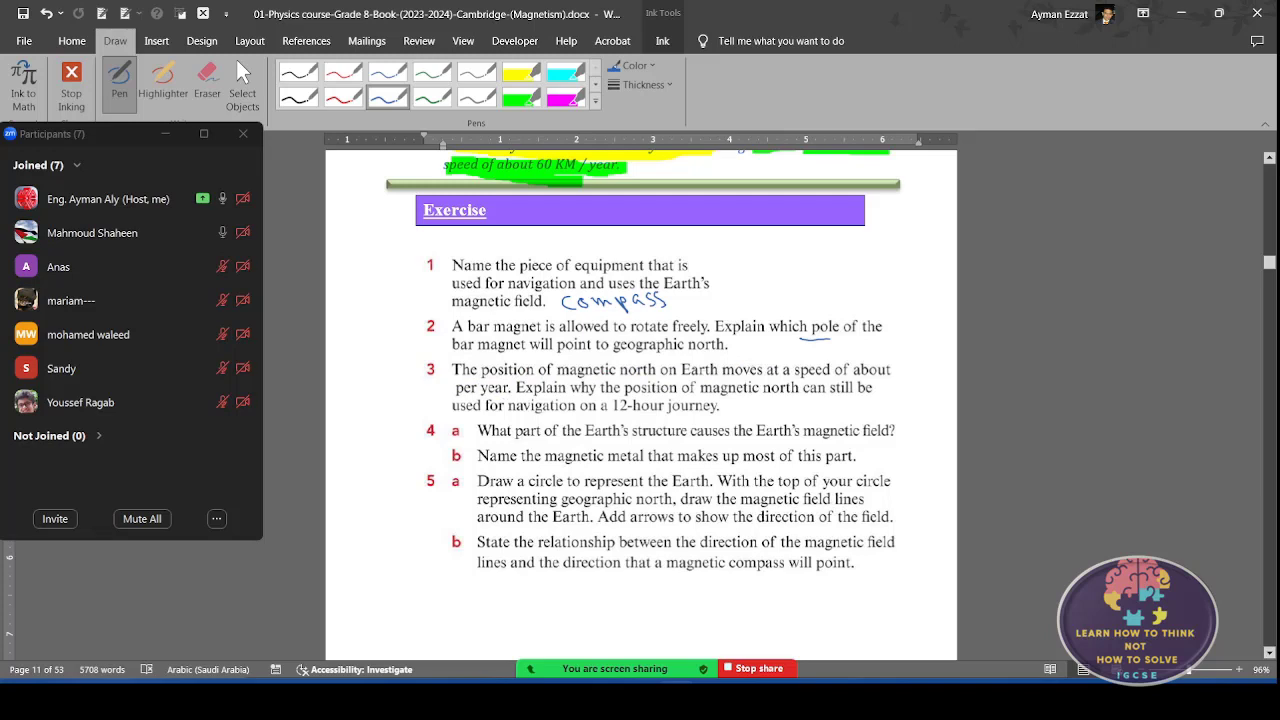
mouse_move(908, 364)
left_mouse_down()
mouse_move(901, 376)
mouse_move(919, 372)
left_mouse_up()
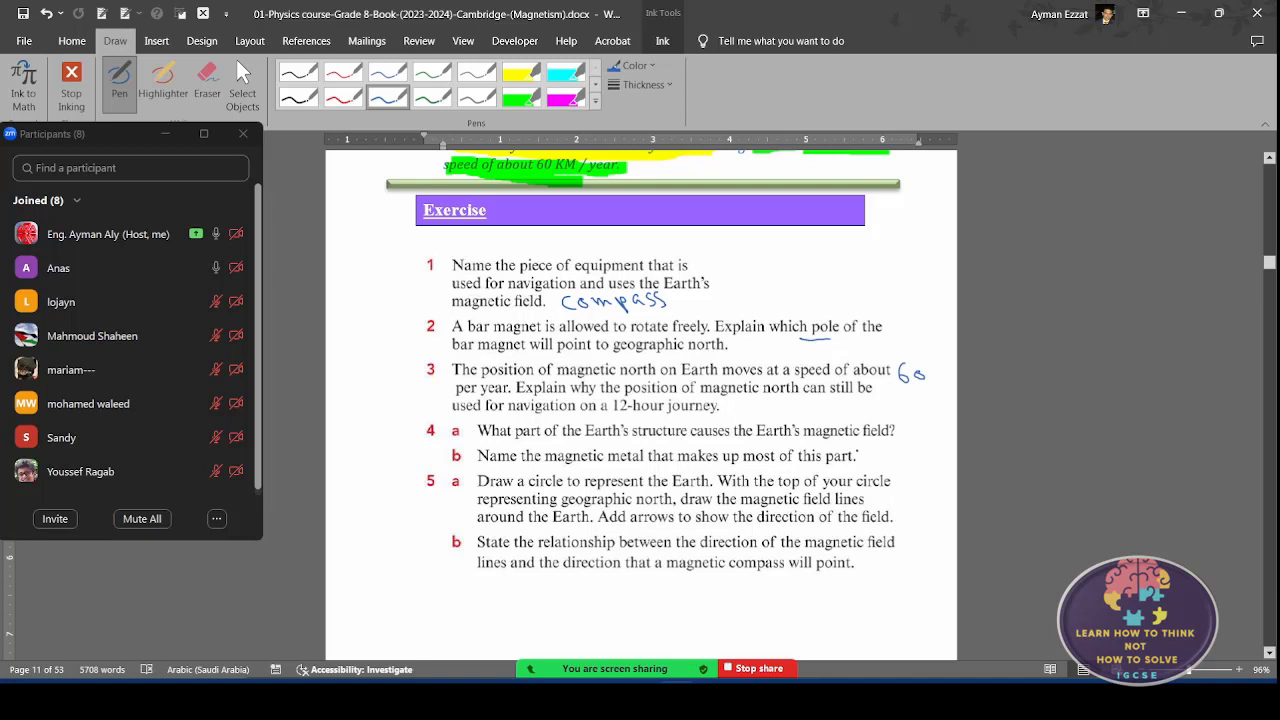
- Write 'Iron' for question 4b, then scroll down to question 5 and the blank space below
mouse_move(854, 450)
left_mouse_down()
mouse_move(872, 447)
mouse_move(862, 469)
mouse_move(909, 462)
left_mouse_up()
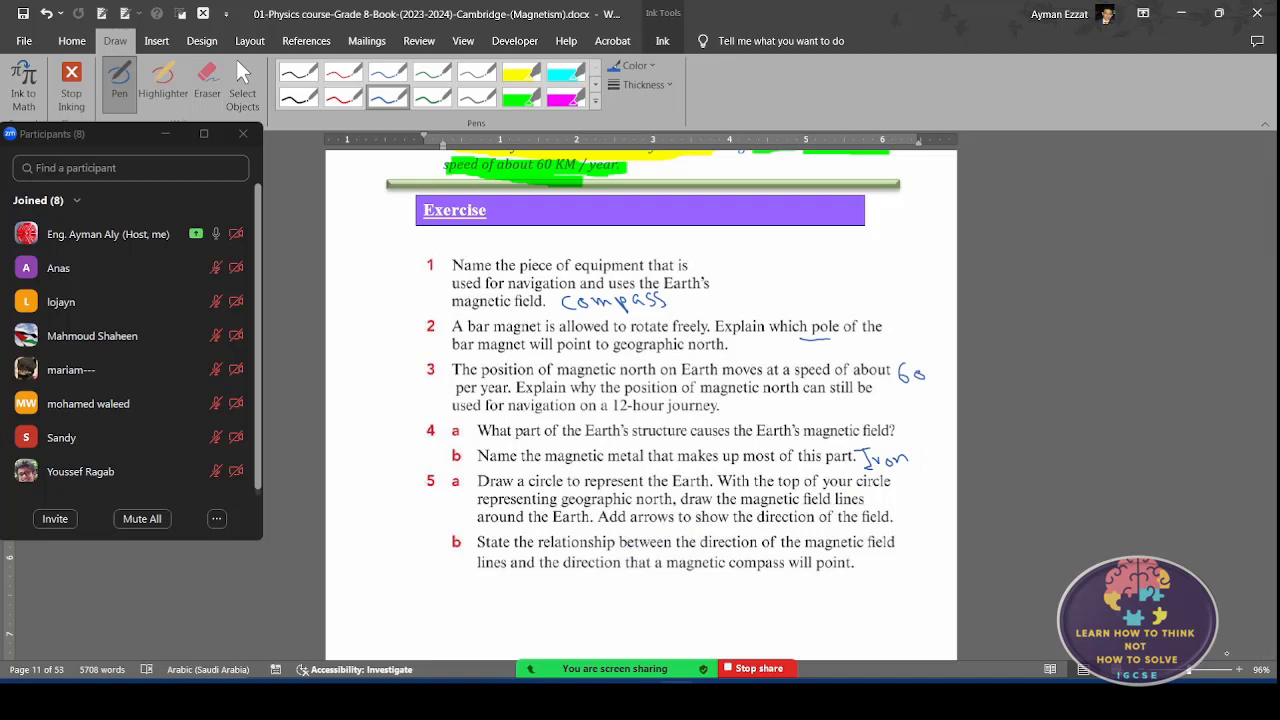
left_click(1269, 652)
left_click(1269, 652)
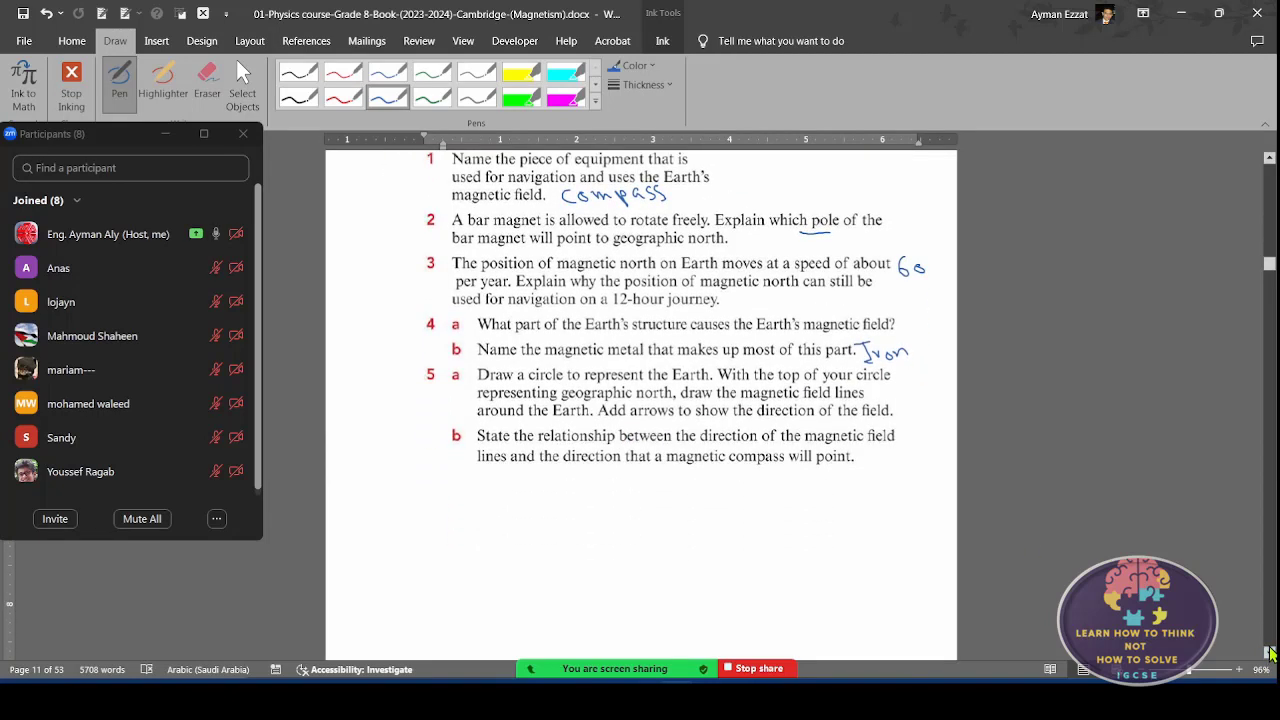
left_click(1269, 655)
left_click(1268, 658)
left_click(1268, 658)
left_click(1268, 658)
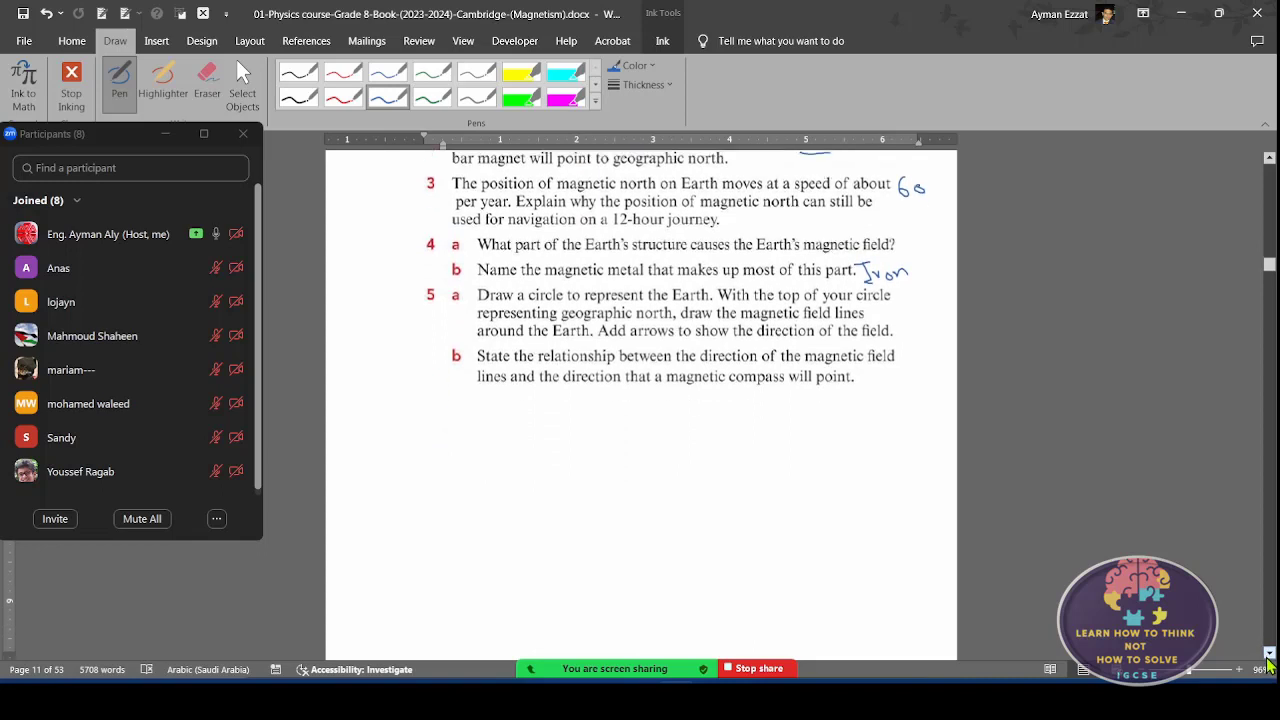
left_click(1268, 658)
left_click(1268, 658)
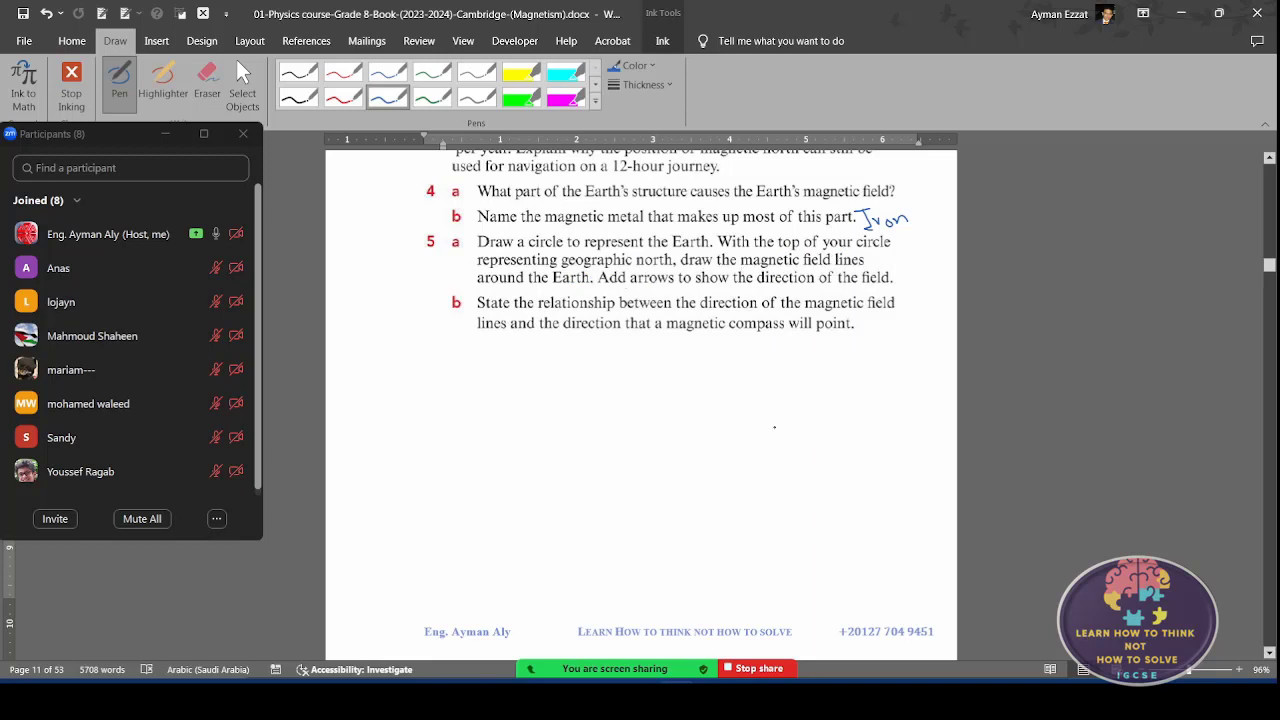
scroll(625, 412, "up", 5)
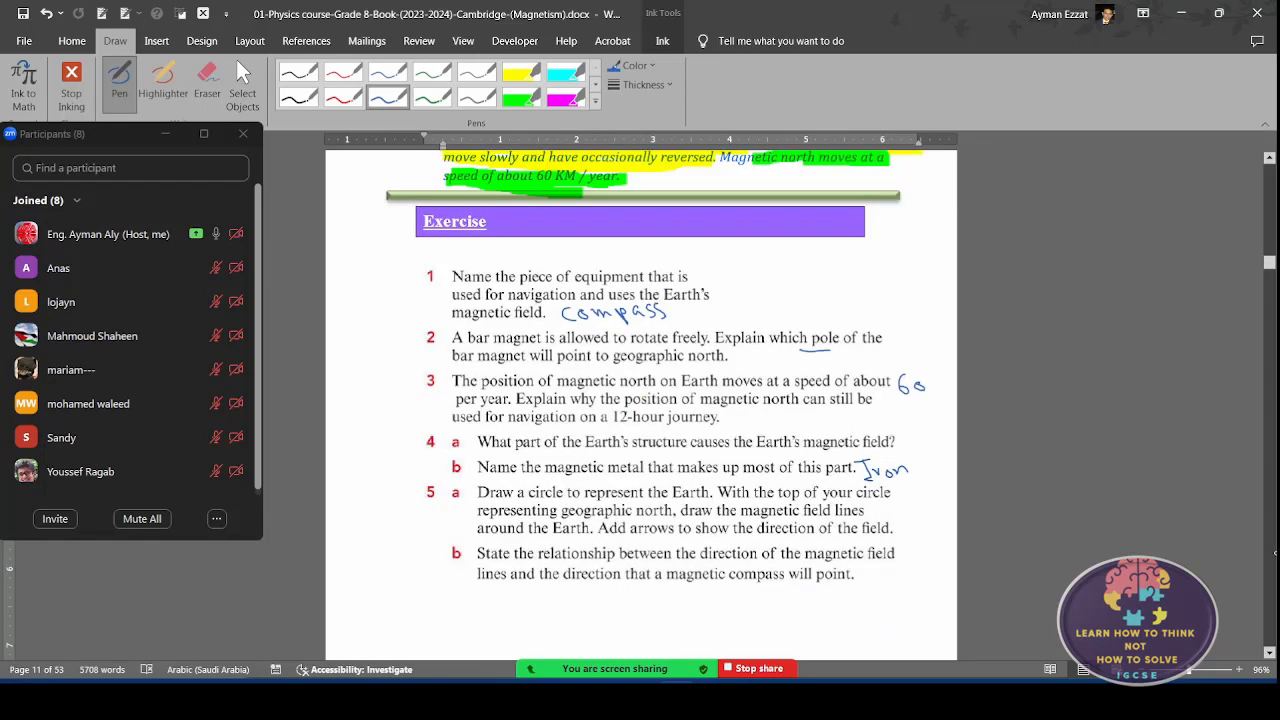
left_click(1269, 654)
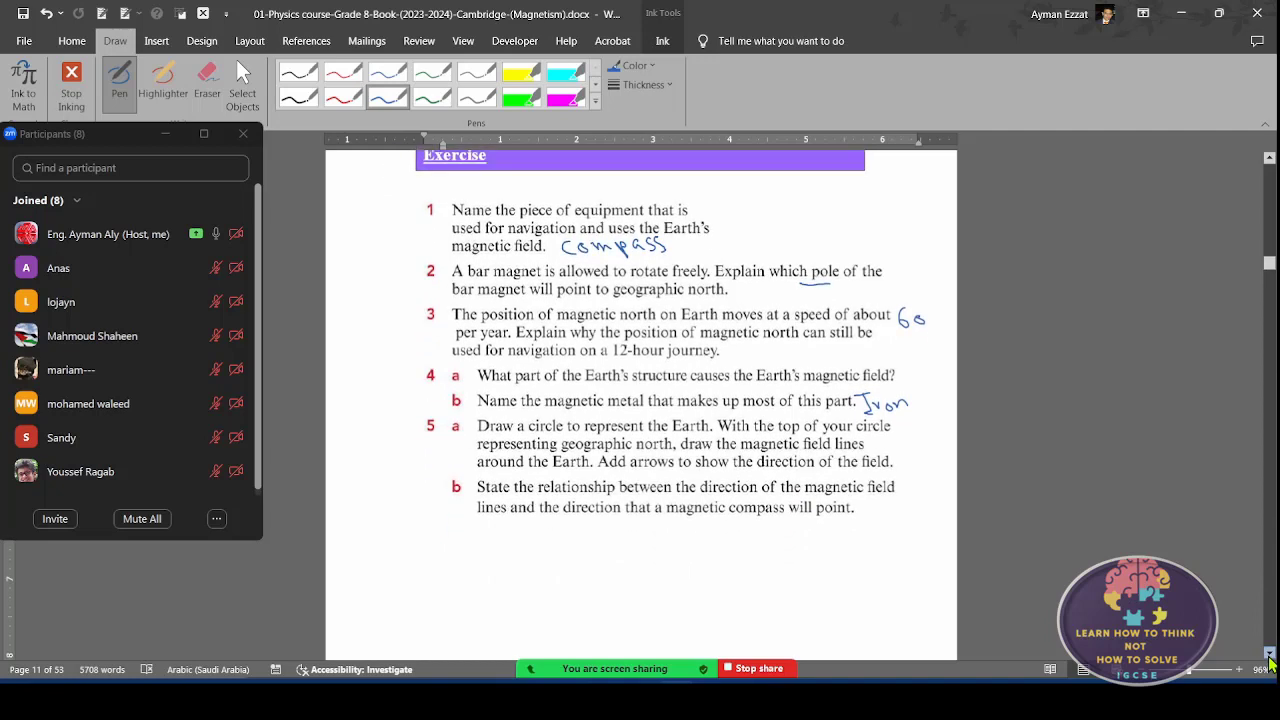
left_click(1269, 654)
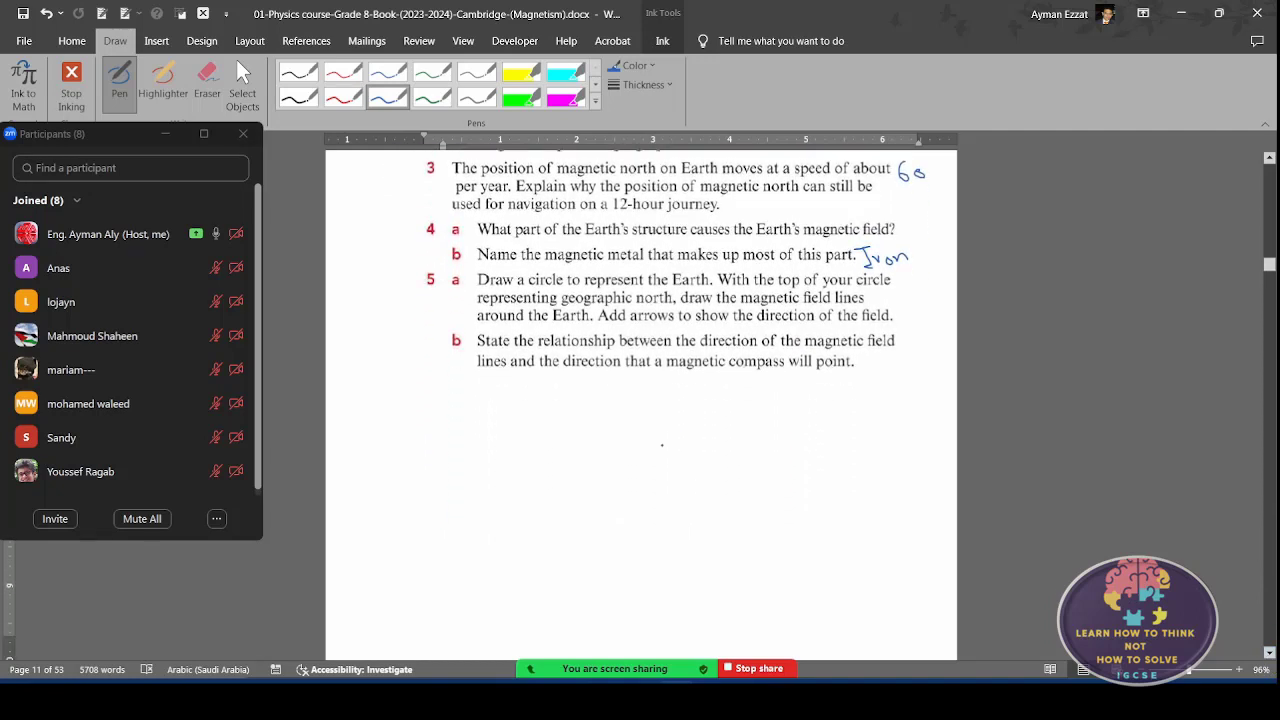
- Draw a blue circle for the Earth with a north–south axis labelled N and S
left_click_drag(660, 646, 630, 658)
mouse_move(683, 439)
left_mouse_down()
mouse_move(700, 434)
mouse_move(676, 446)
mouse_move(670, 505)
left_mouse_up()
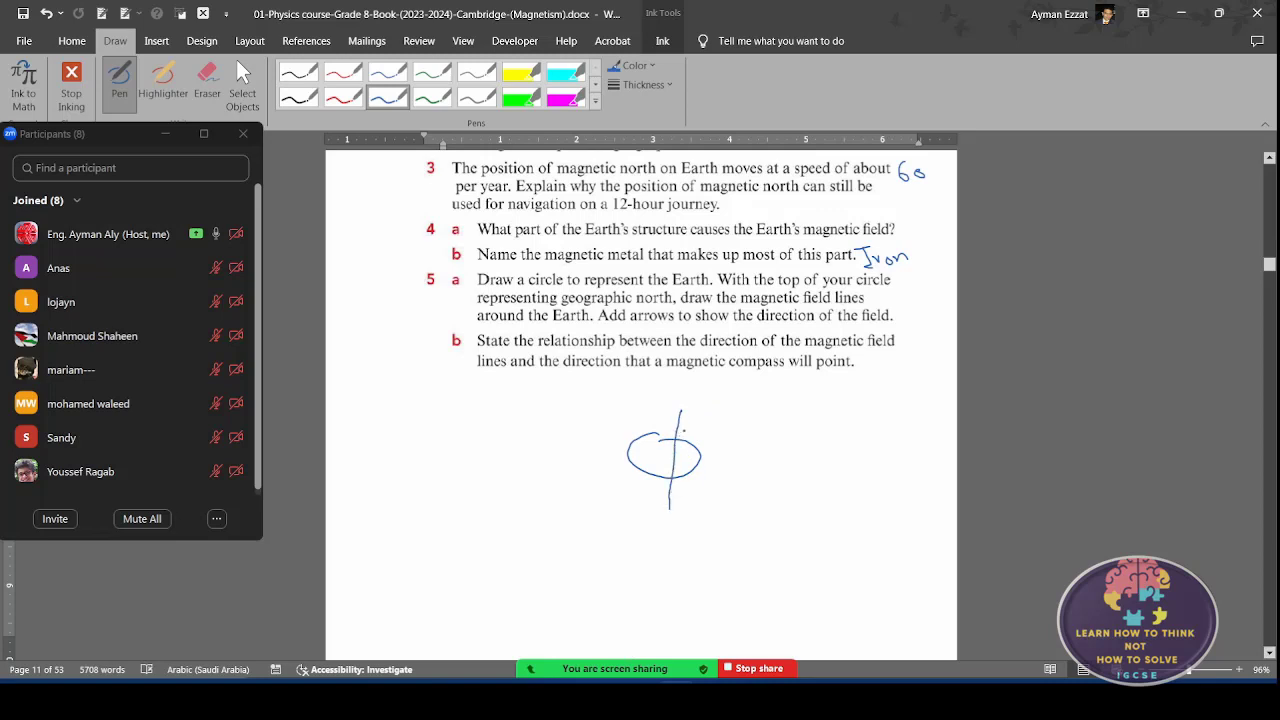
left_click_drag(685, 441, 696, 424)
left_click_drag(664, 487, 658, 500)
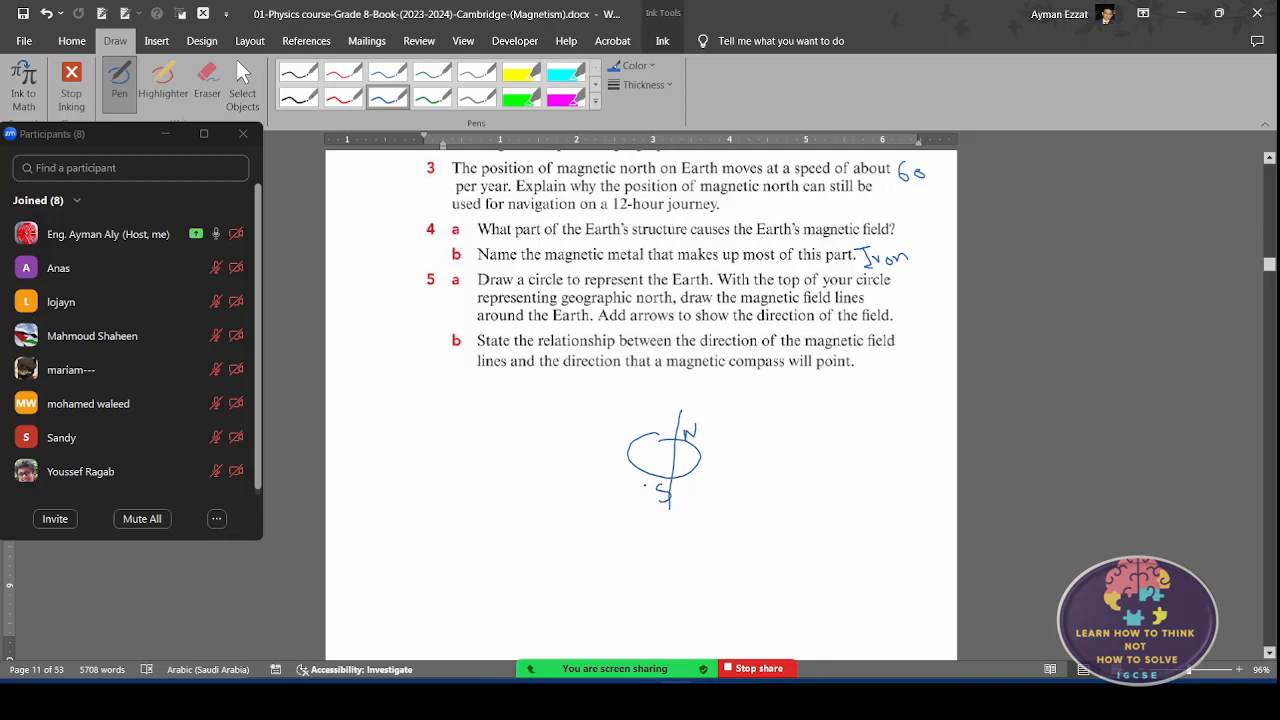
- Add red inner and outer field-line loops around the Earth with an arrowhead
left_click(343, 97)
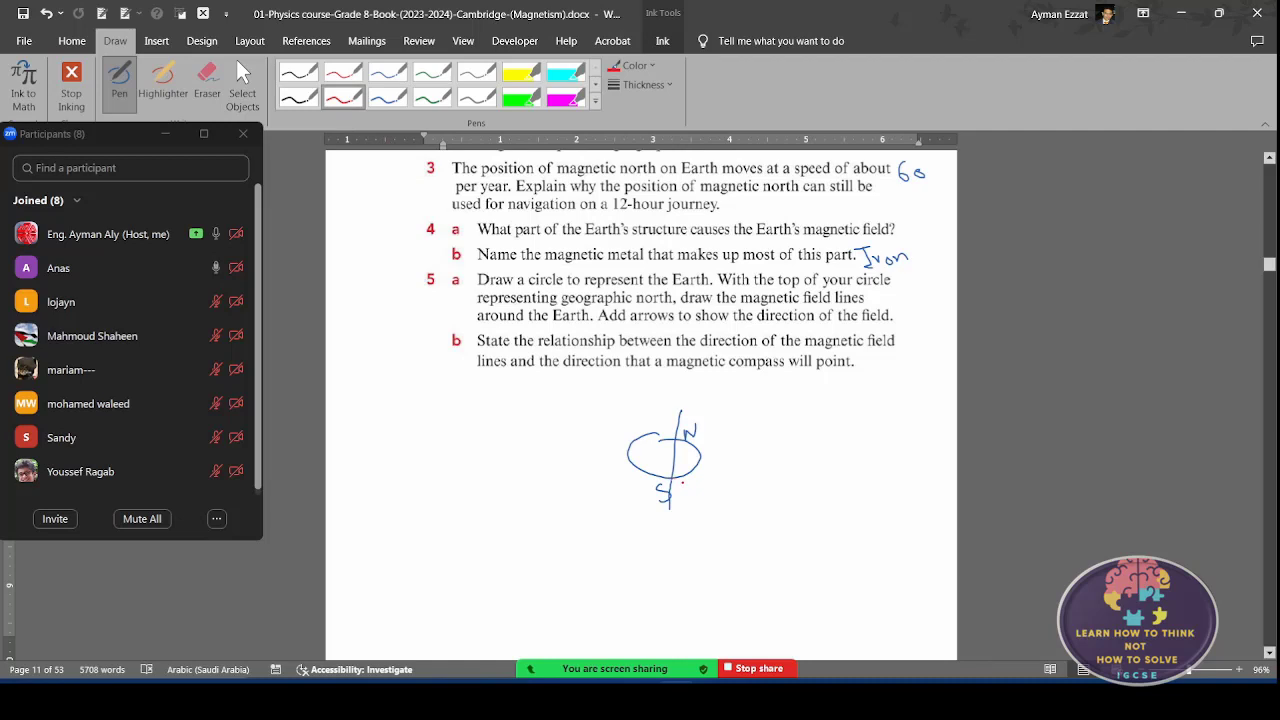
mouse_move(688, 436)
left_mouse_down()
mouse_move(677, 480)
mouse_move(686, 425)
mouse_move(697, 478)
left_mouse_up()
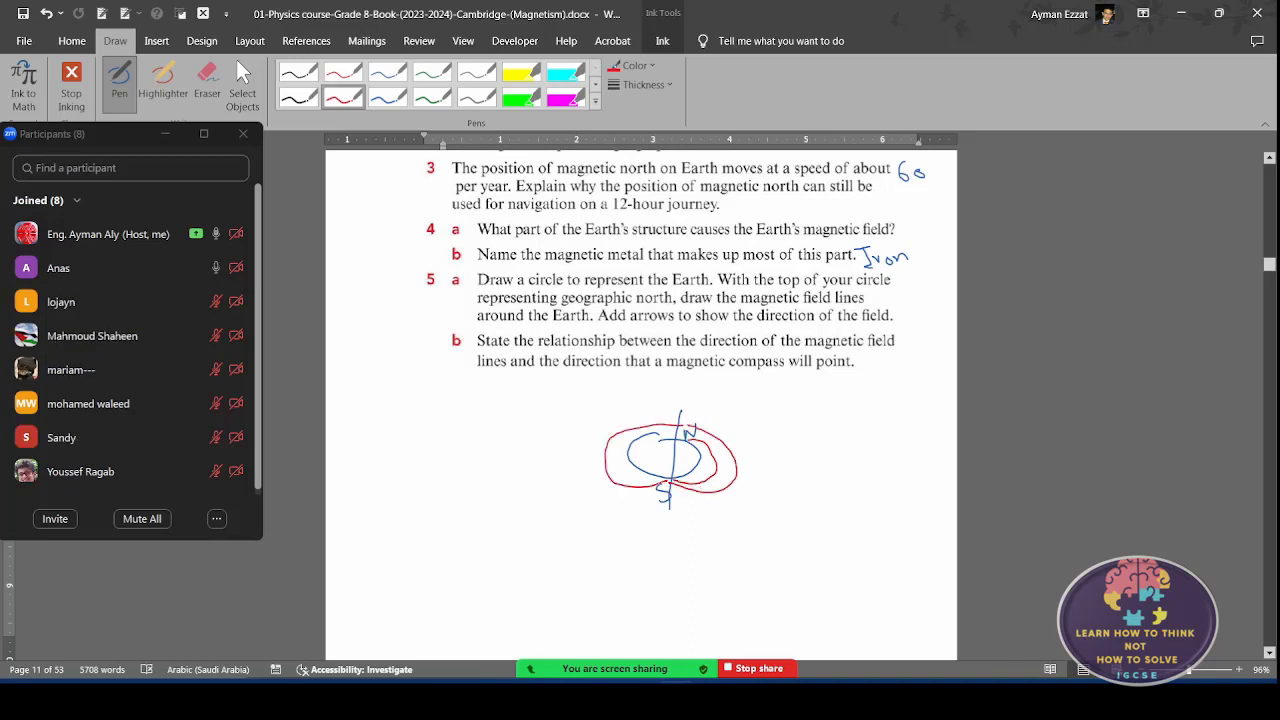
left_click_drag(657, 404, 660, 488)
left_click_drag(743, 458, 739, 466)
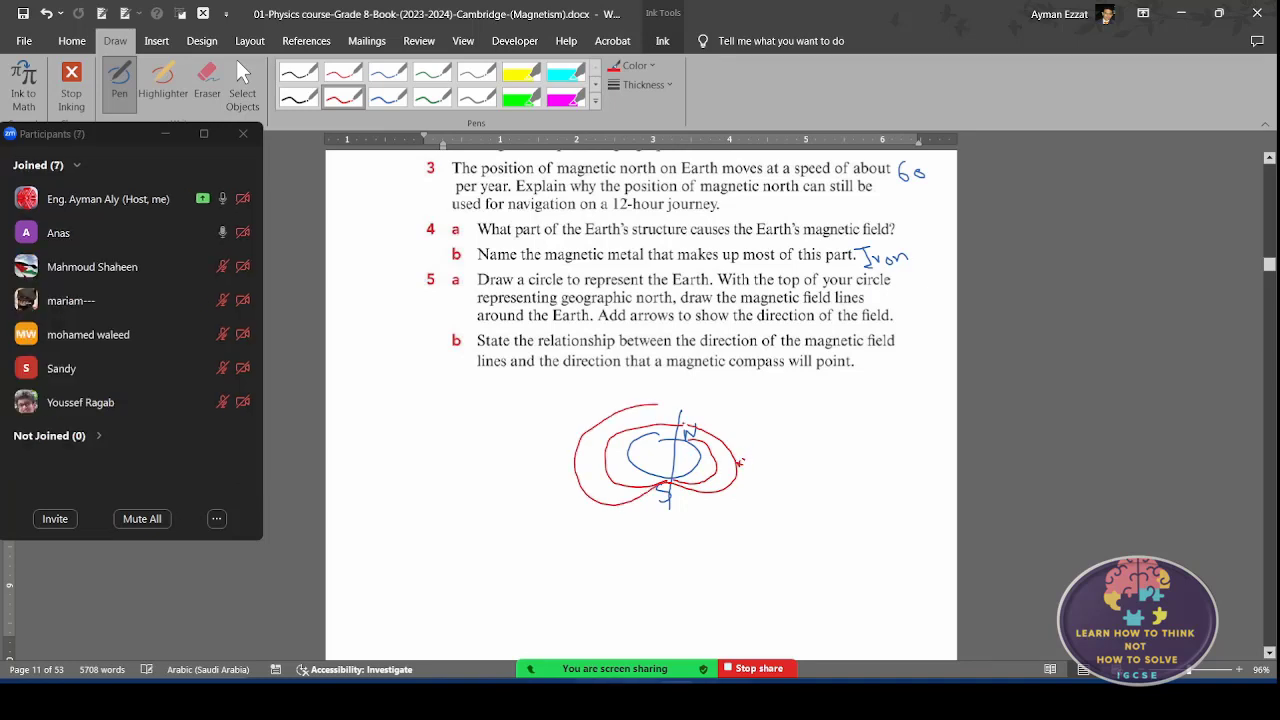
left_click(1269, 158)
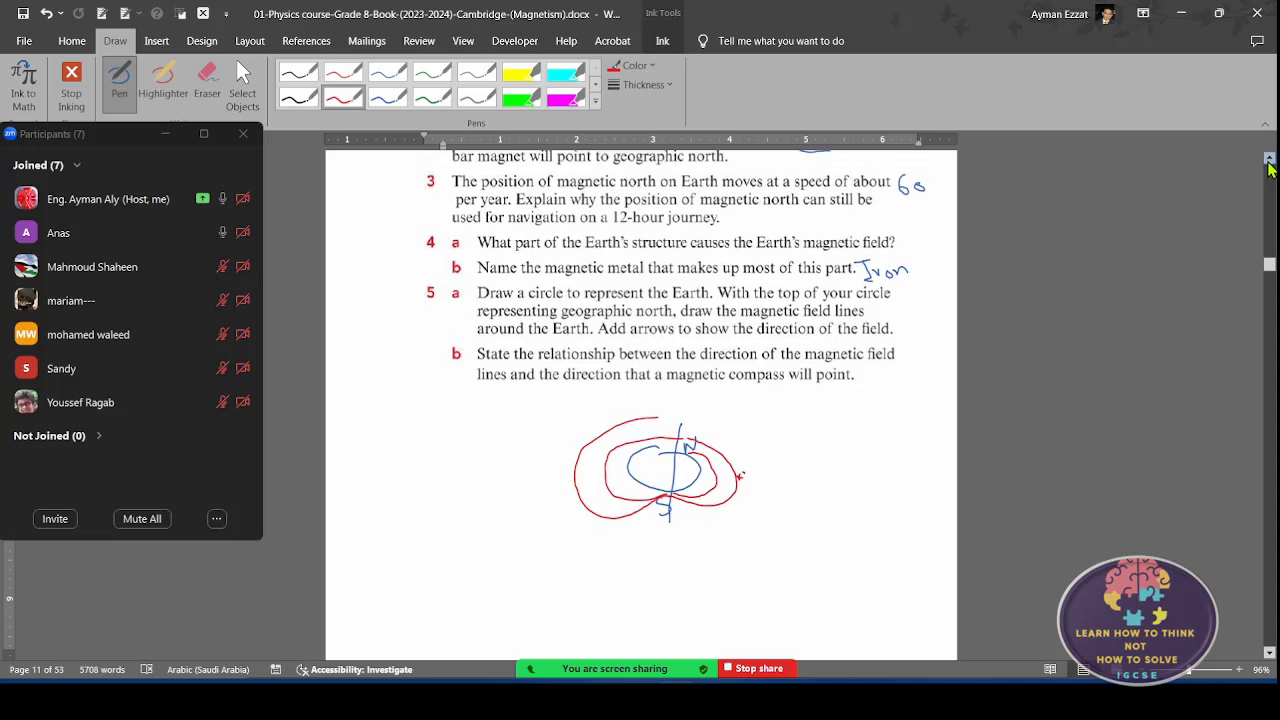
scroll(1268, 163, "up", 3)
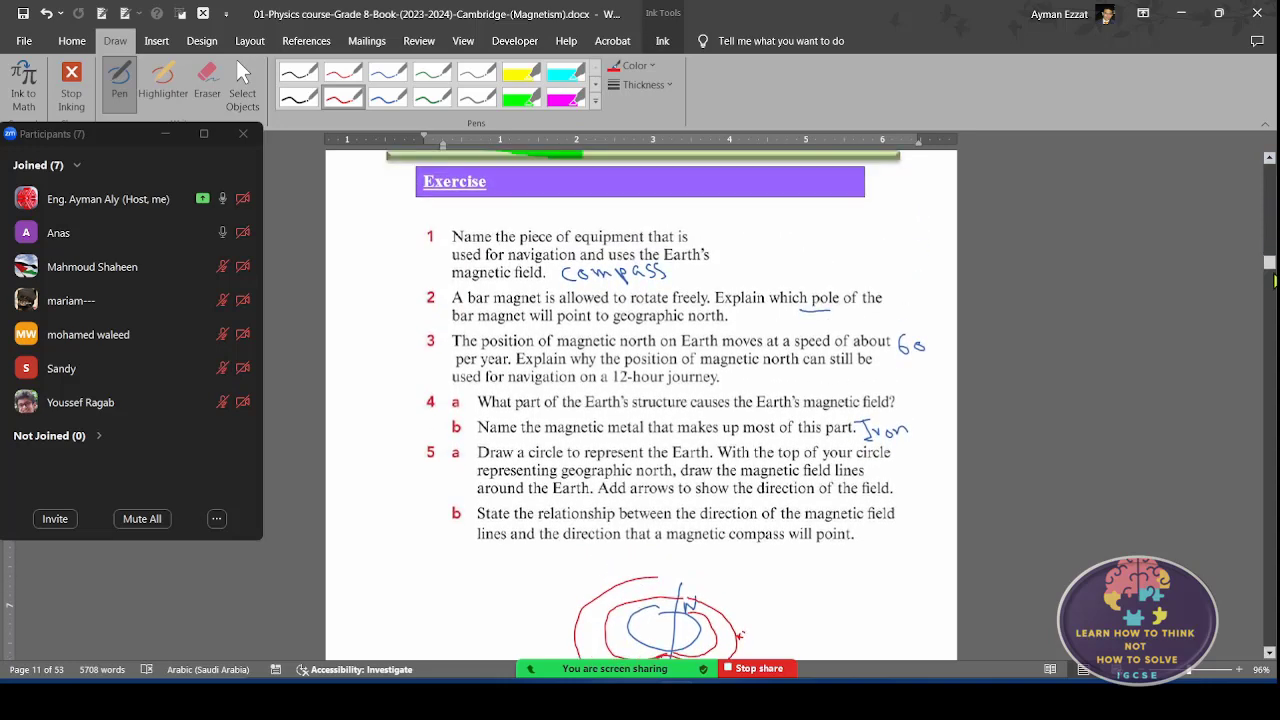
mouse_move(1273, 275)
left_mouse_down()
mouse_move(1270, 218)
mouse_move(1270, 245)
left_mouse_up()
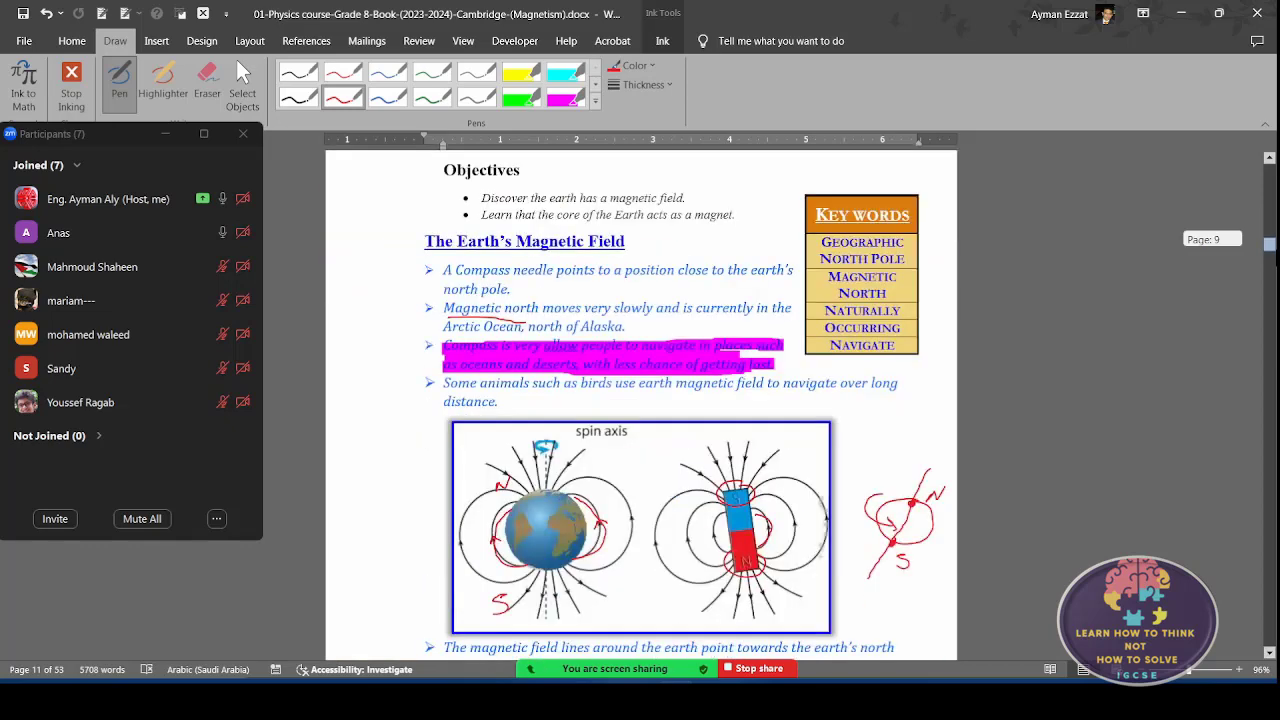
left_click_drag(1270, 245, 1270, 247)
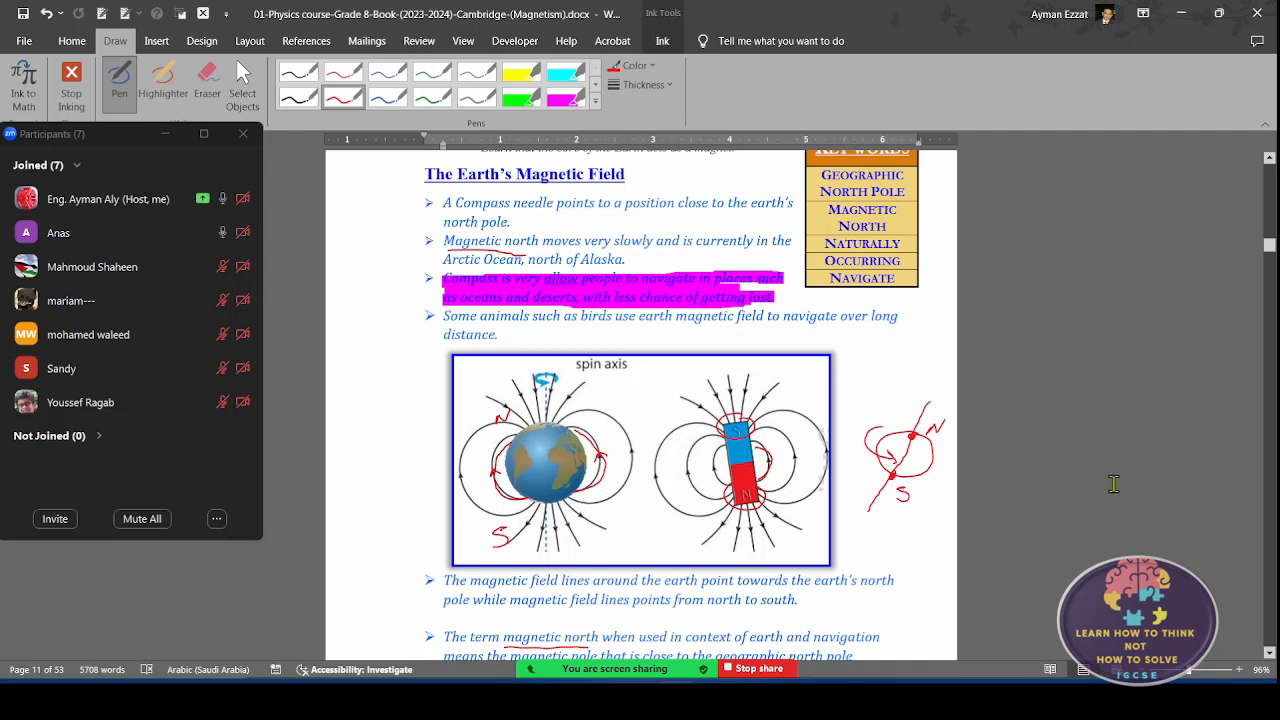
left_click(1270, 652)
scroll(1270, 652, "down", 1)
scroll(1270, 652, "down", 2)
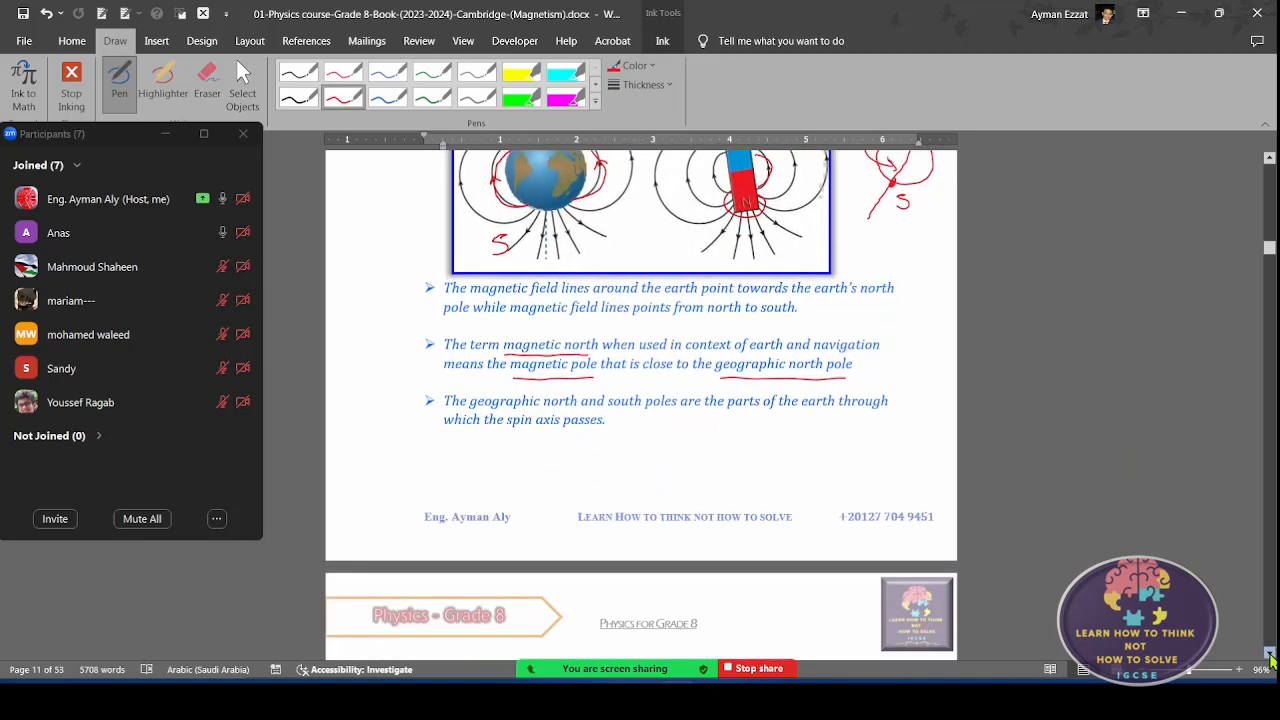
scroll(1270, 652, "down", 1)
scroll(1270, 655, "down", 1)
scroll(1270, 655, "down", 1)
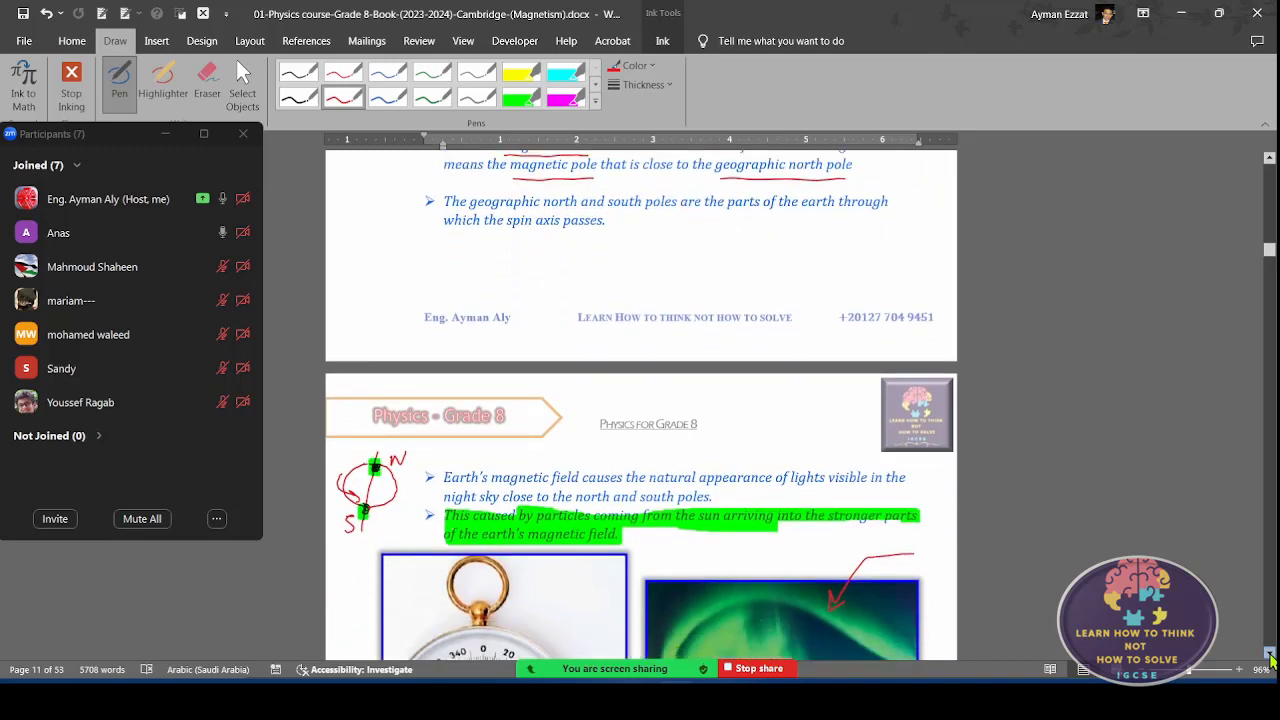
scroll(1270, 655, "down", 1)
left_click_drag(1268, 250, 1272, 275)
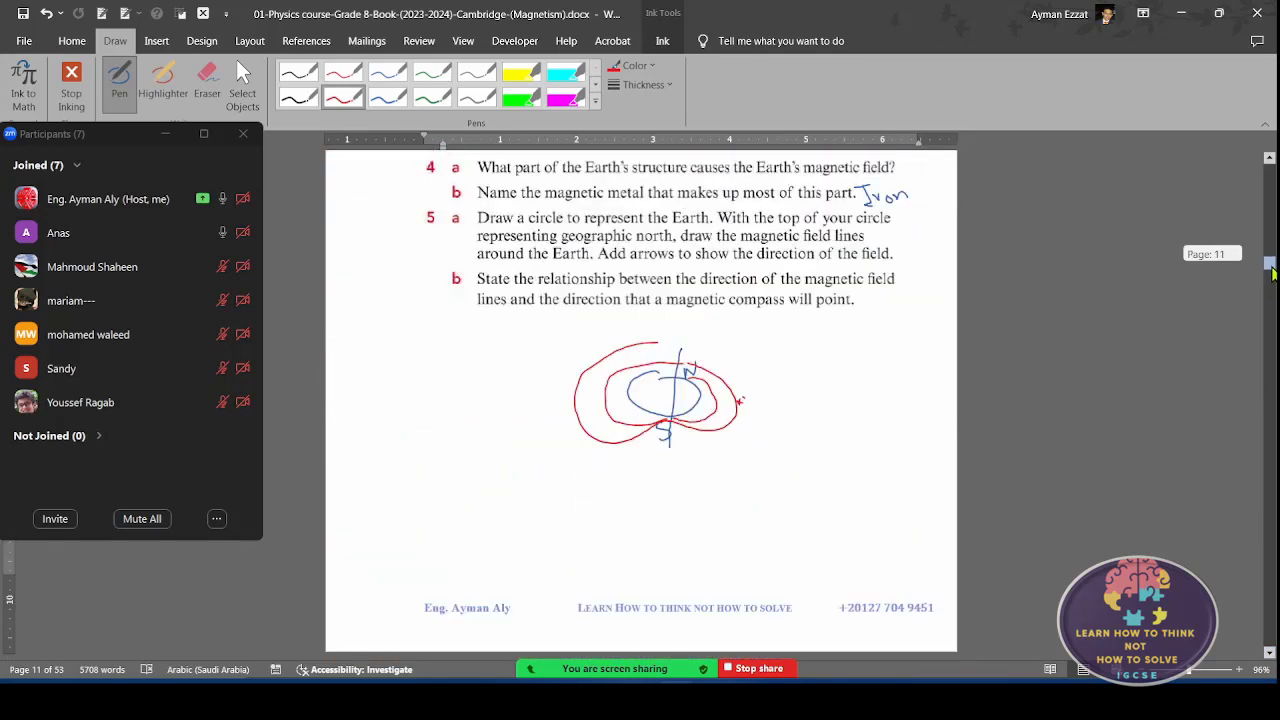
- Add red arrowheads to the inner and outer field loops and underline 'compass will point' in 5b
left_click_drag(1272, 278, 1270, 262)
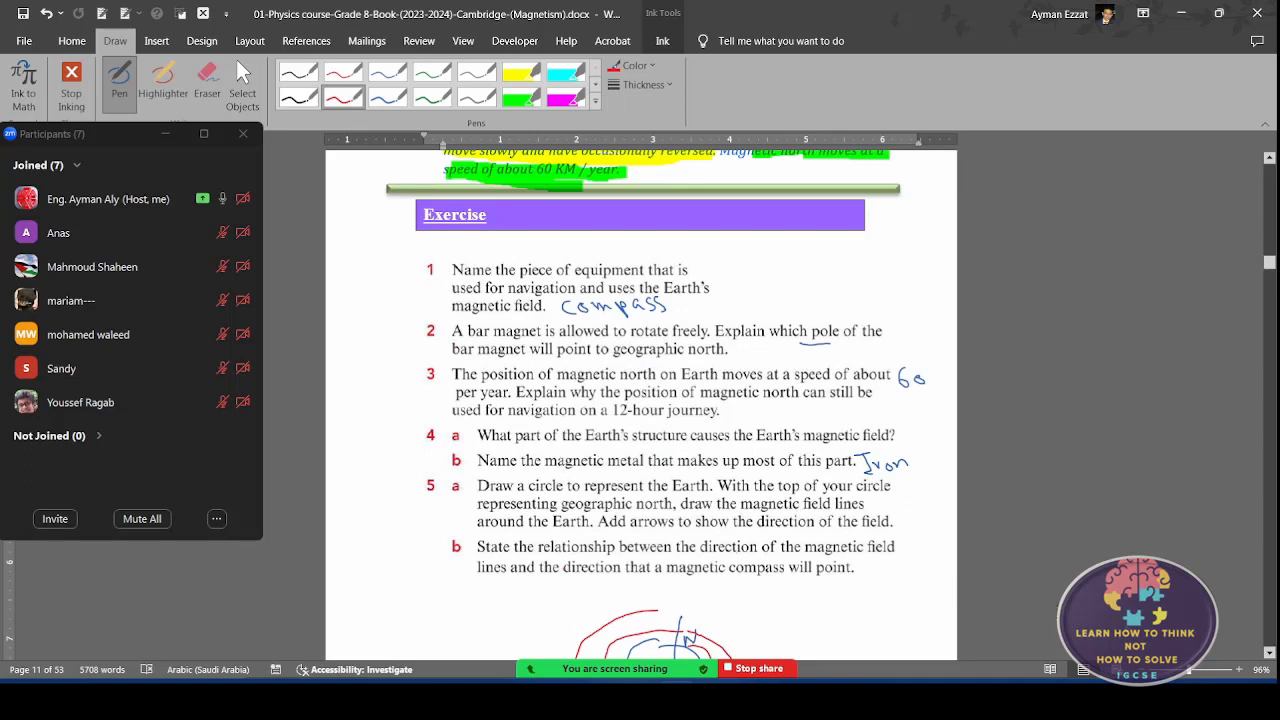
left_click(1269, 655)
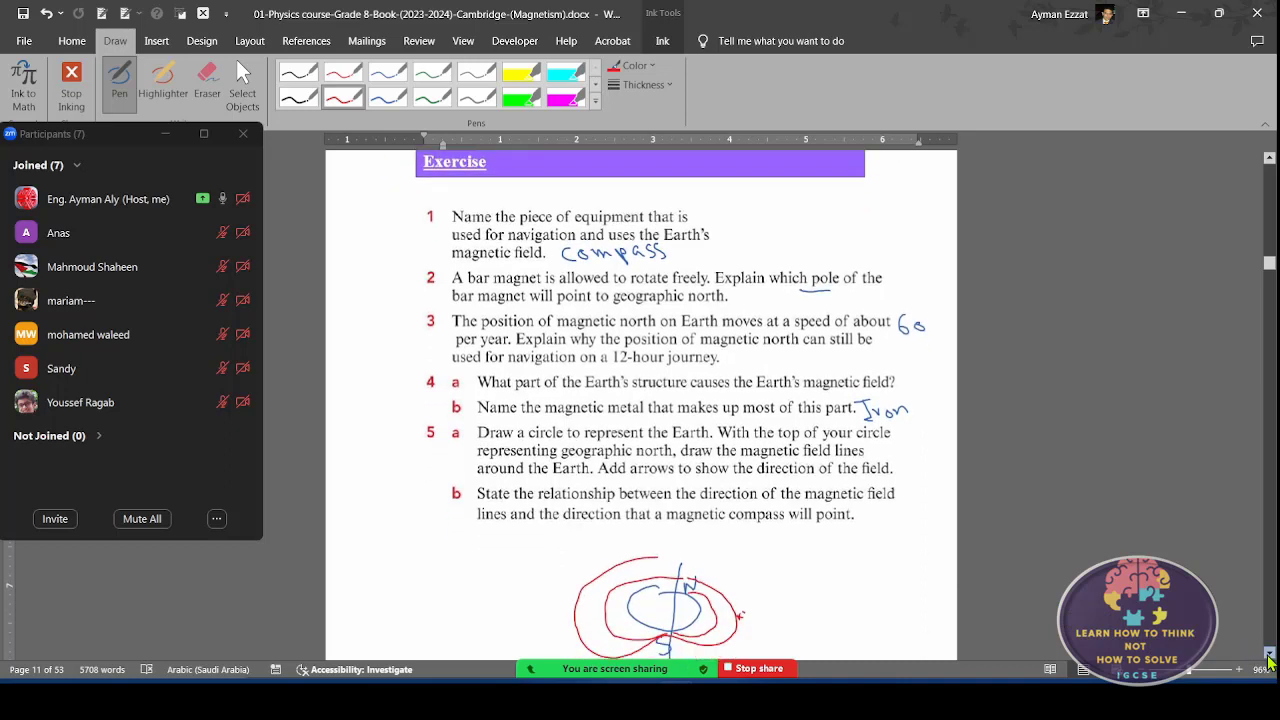
left_click(1269, 655)
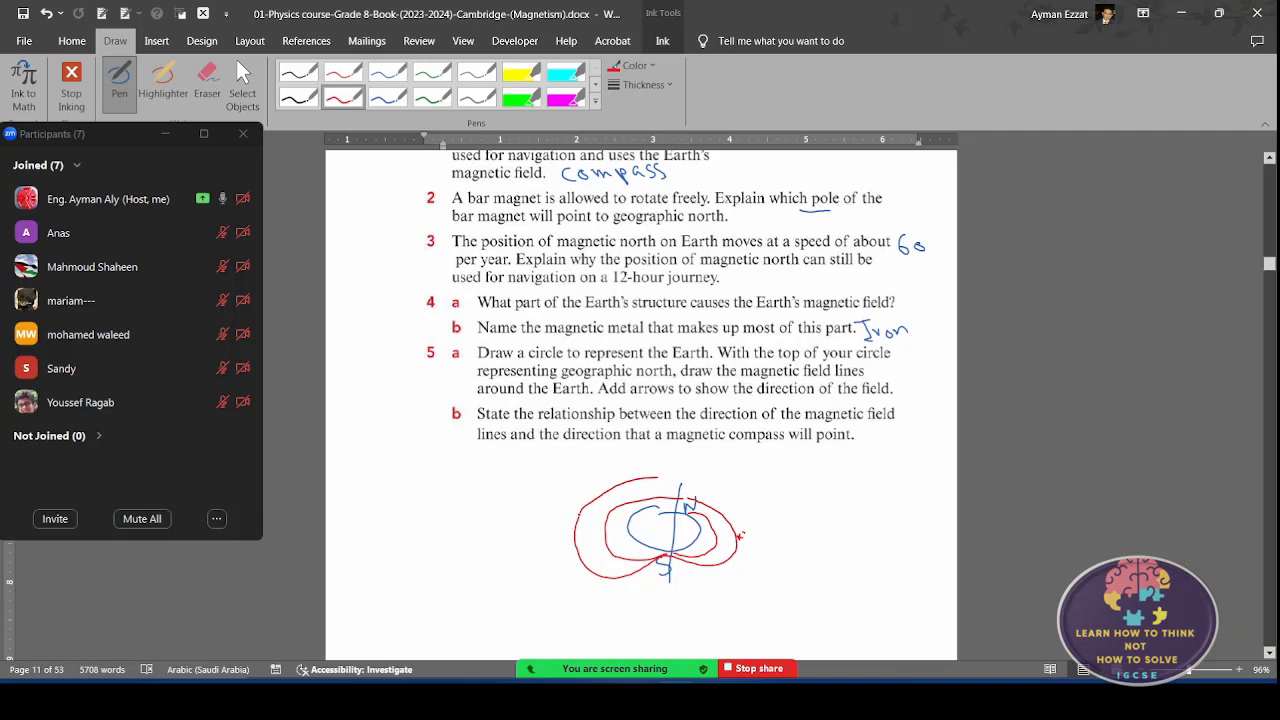
left_click_drag(573, 527, 584, 526)
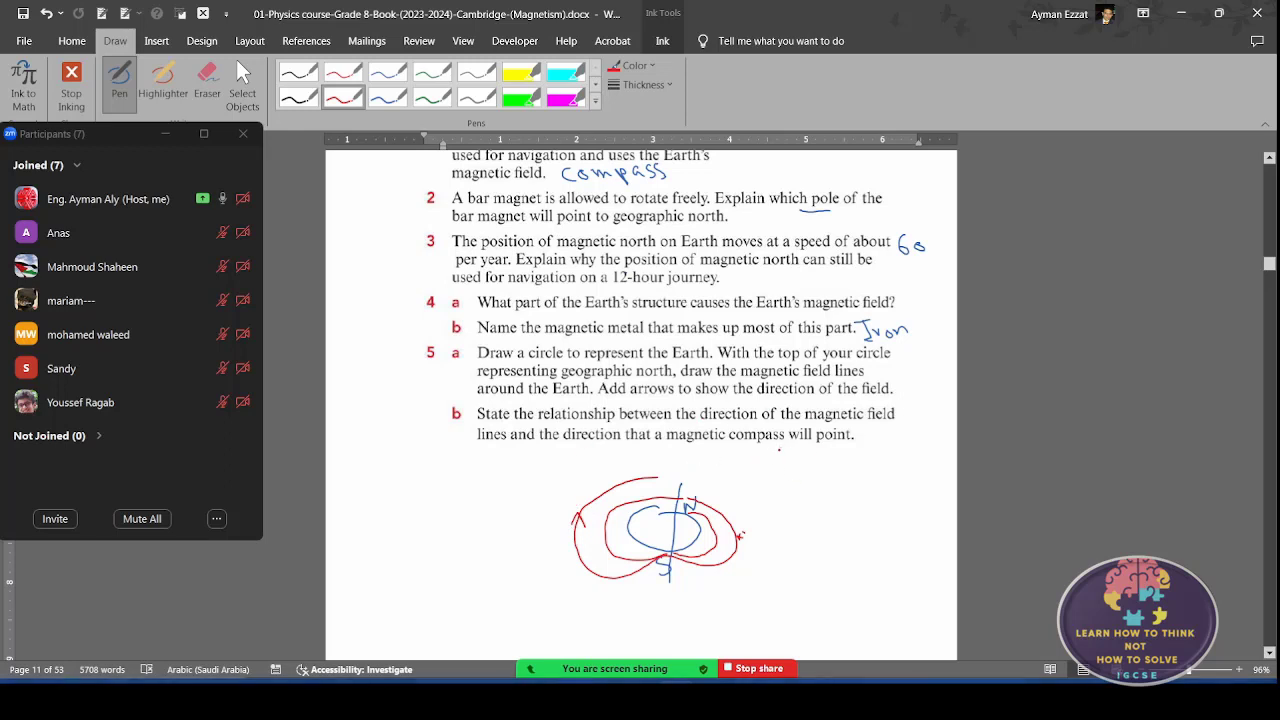
left_click_drag(747, 456, 822, 452)
left_click_drag(599, 541, 604, 529)
left_click_drag(719, 519, 710, 525)
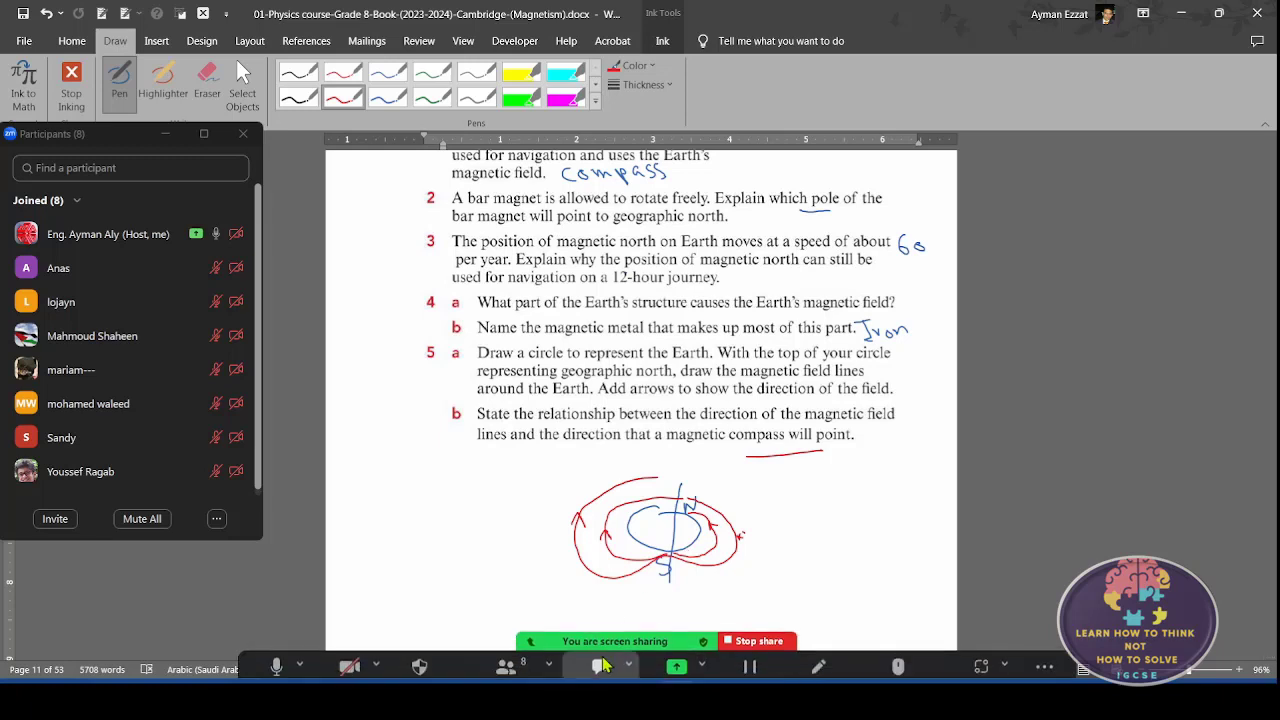
mouse_move(759, 668)
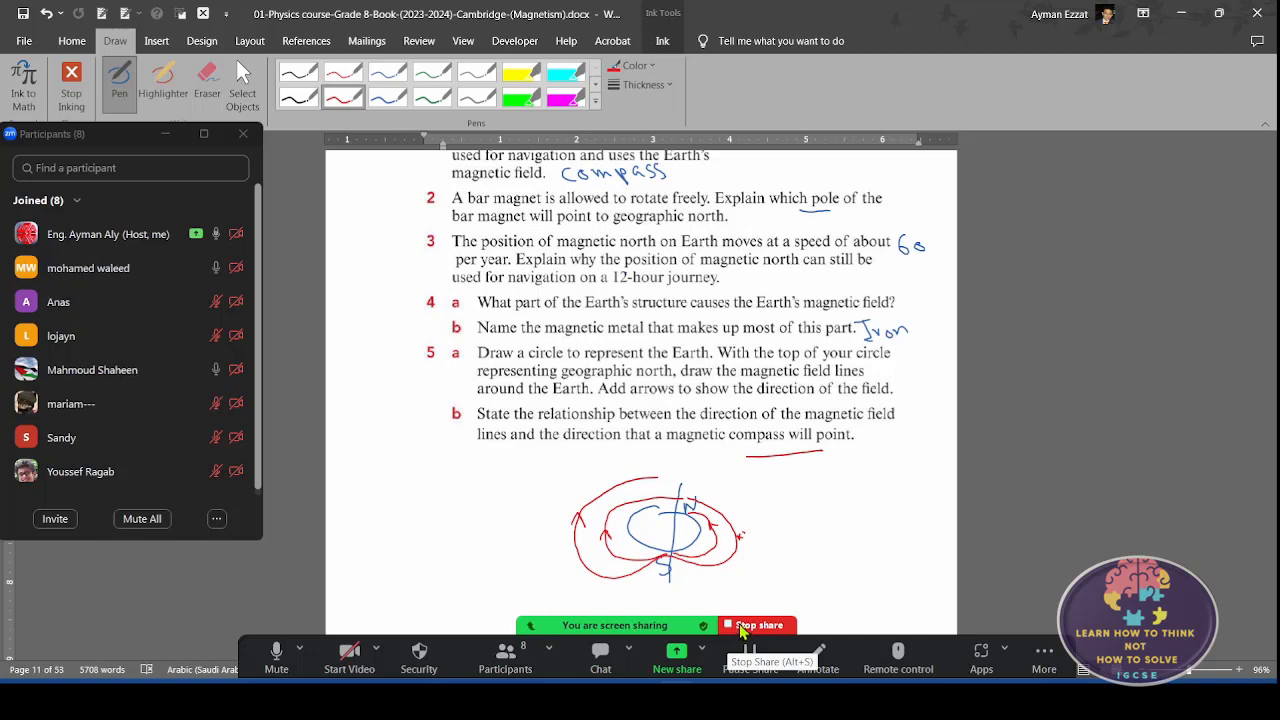
- Stop the screen share, then choose End Meeting for All
left_click(743, 632)
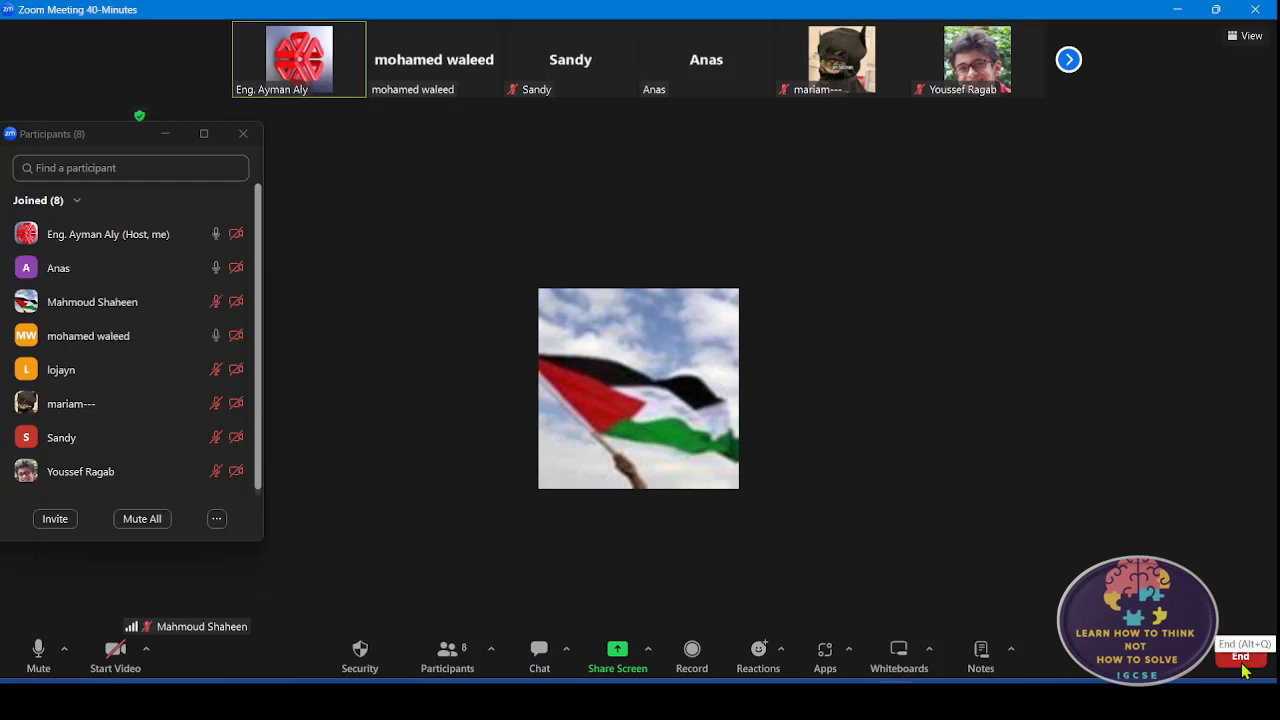
left_click(1250, 660)
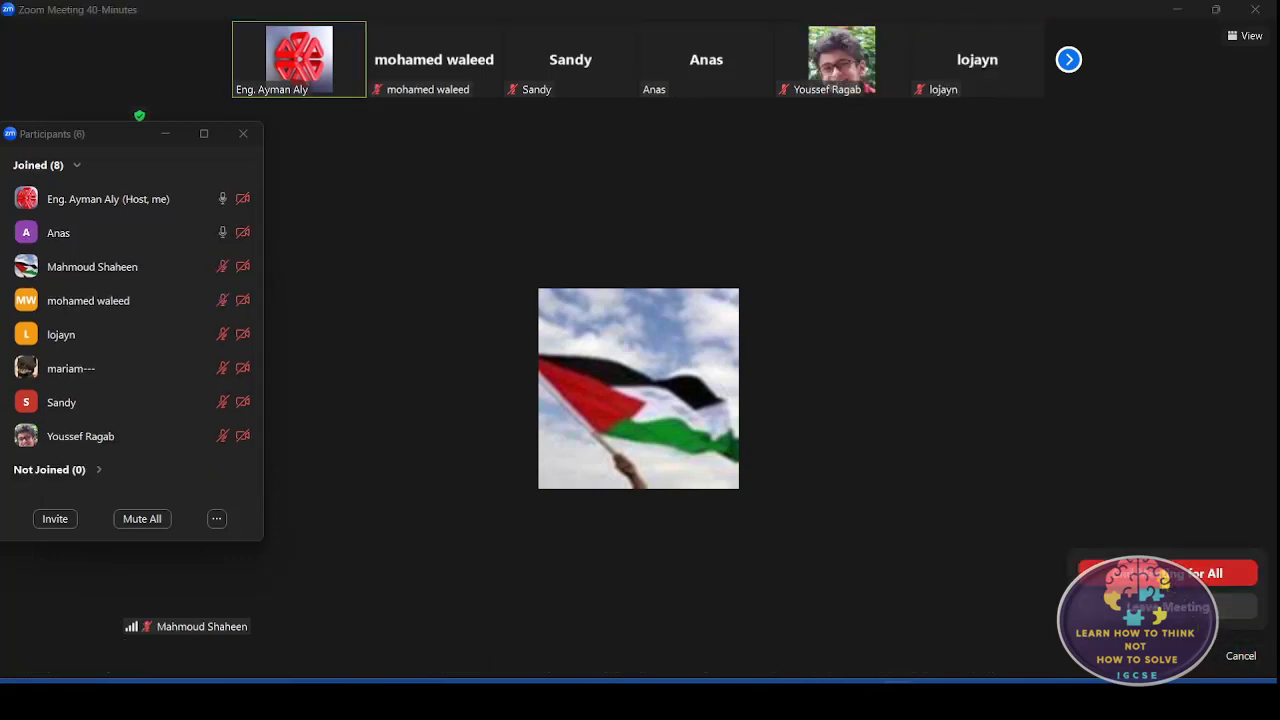
left_click(1167, 573)
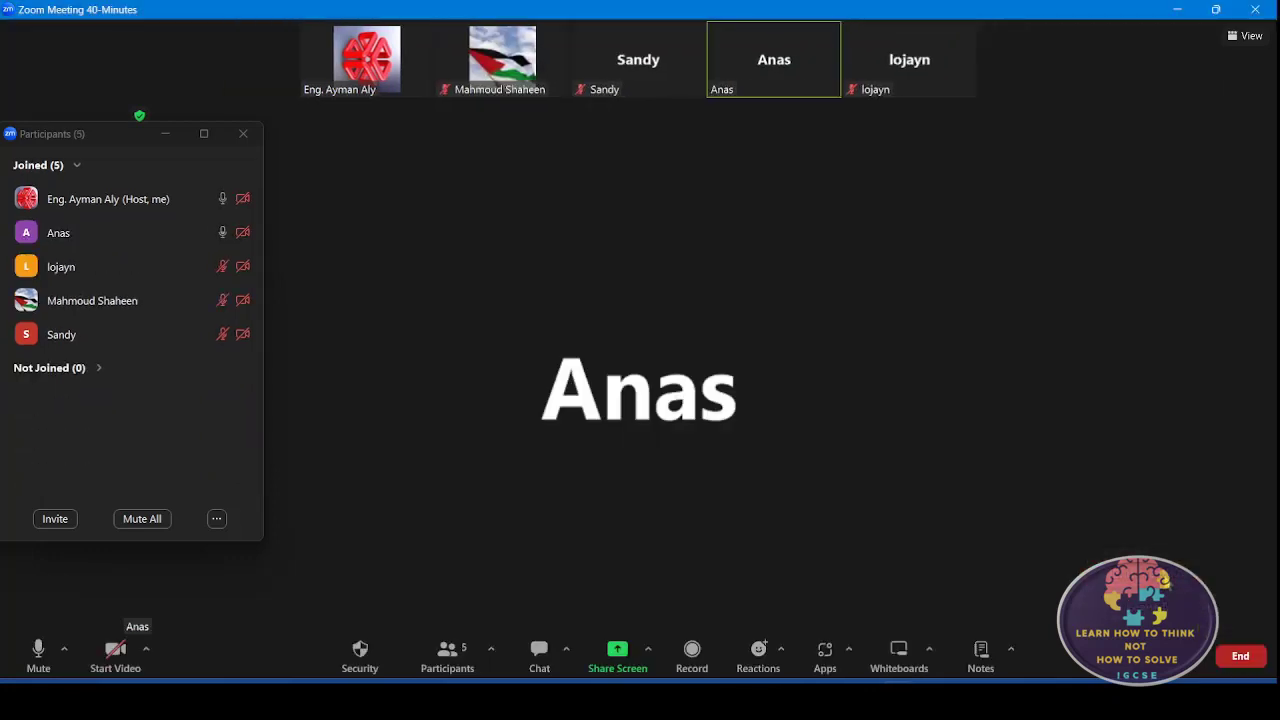
left_click(1113, 79)
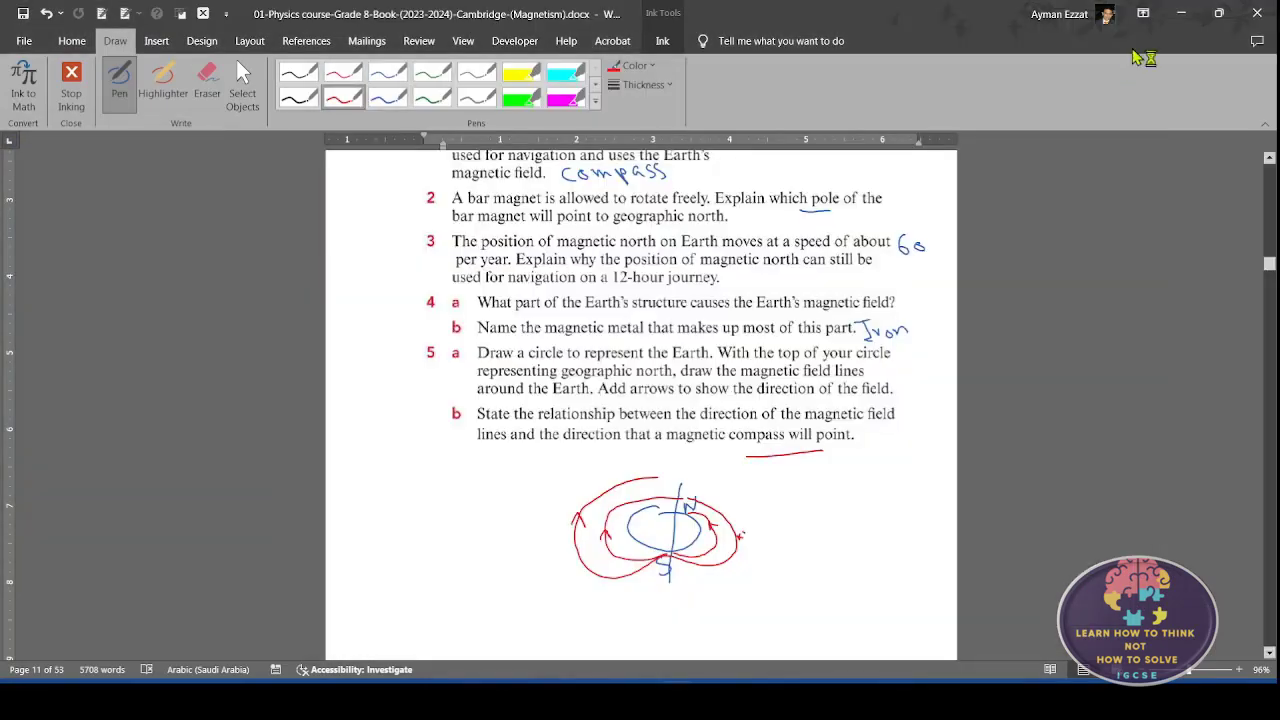